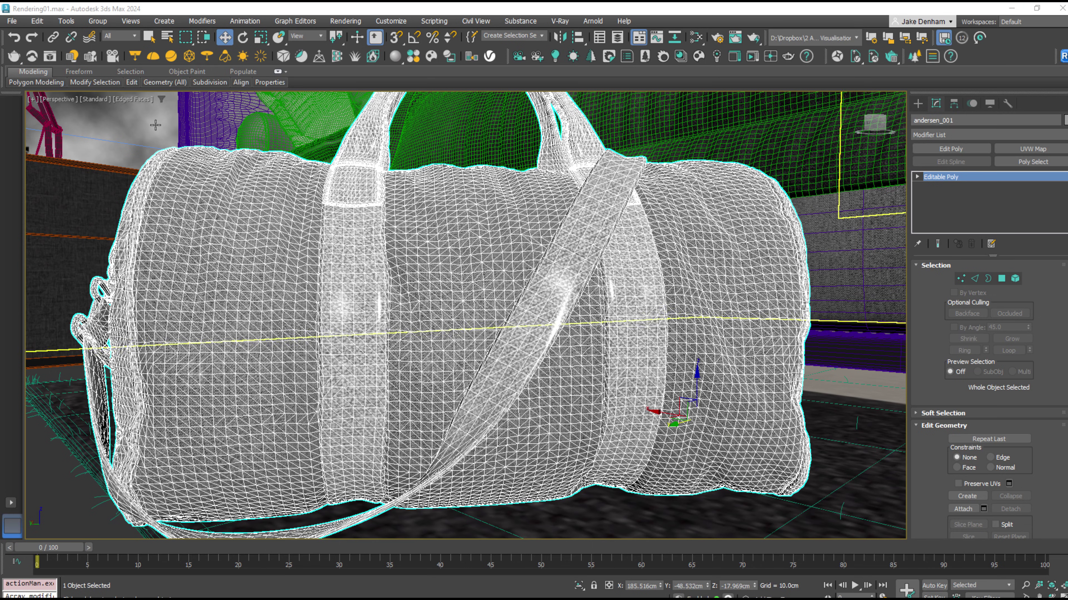
Convert the duffel bag's triangulated mesh into quads with Quadrify All
mouse_move(172, 86)
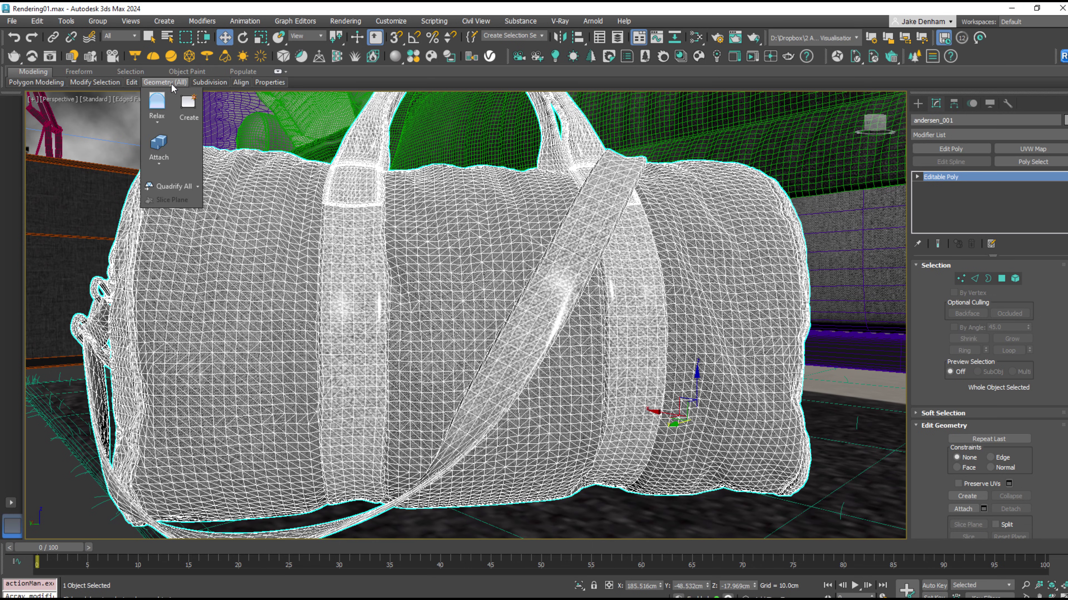
click(169, 186)
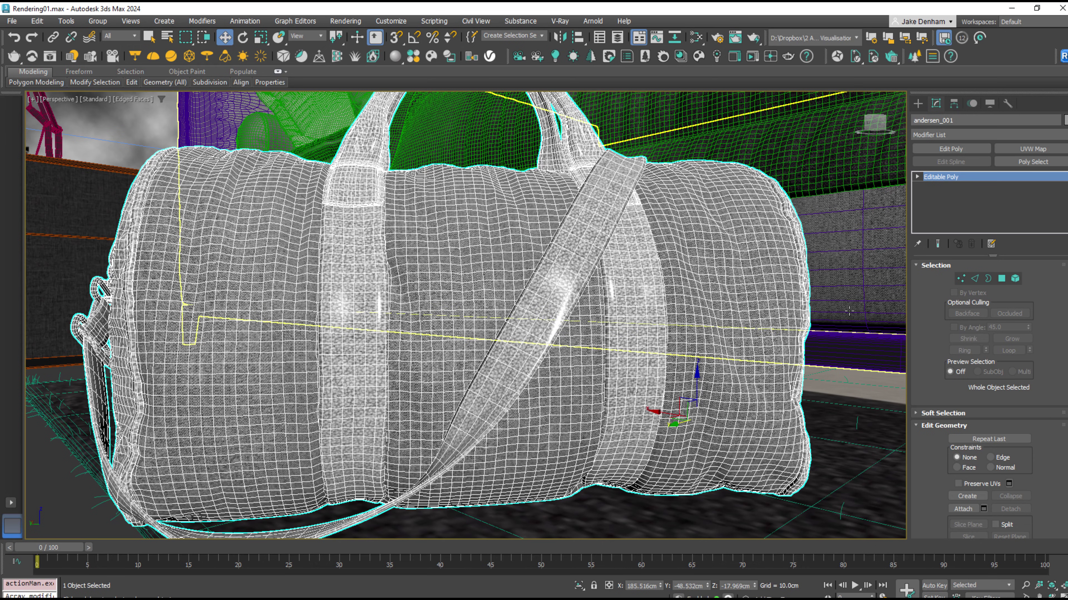
key(5)
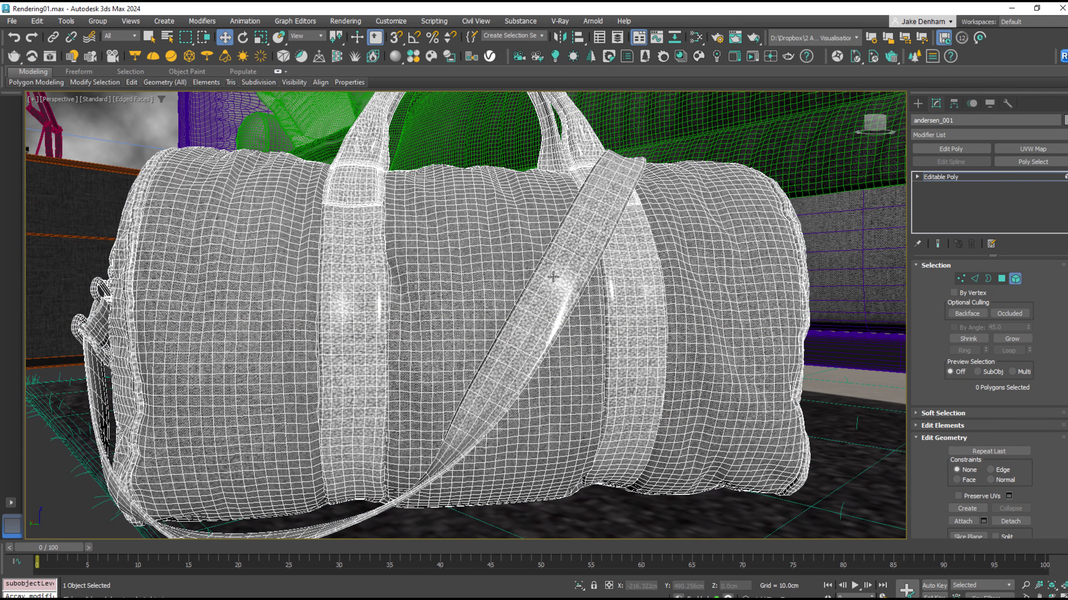
Hide the bag's shoulder strap, unhide all, then hide everything except the strap
click(558, 279)
scroll(988, 399, down, 5)
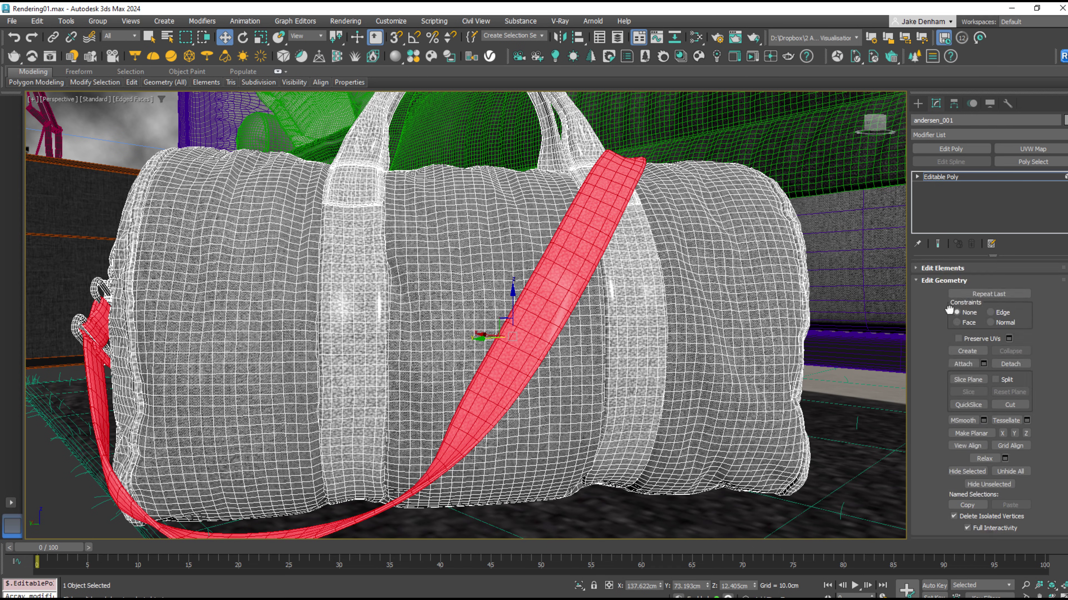
click(981, 427)
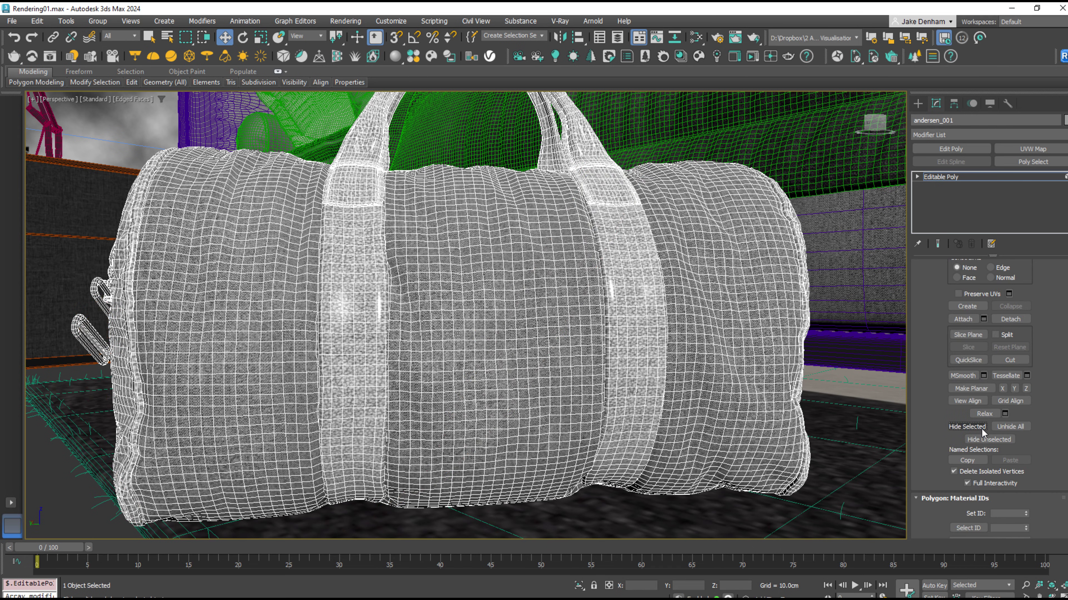
click(1010, 427)
click(563, 297)
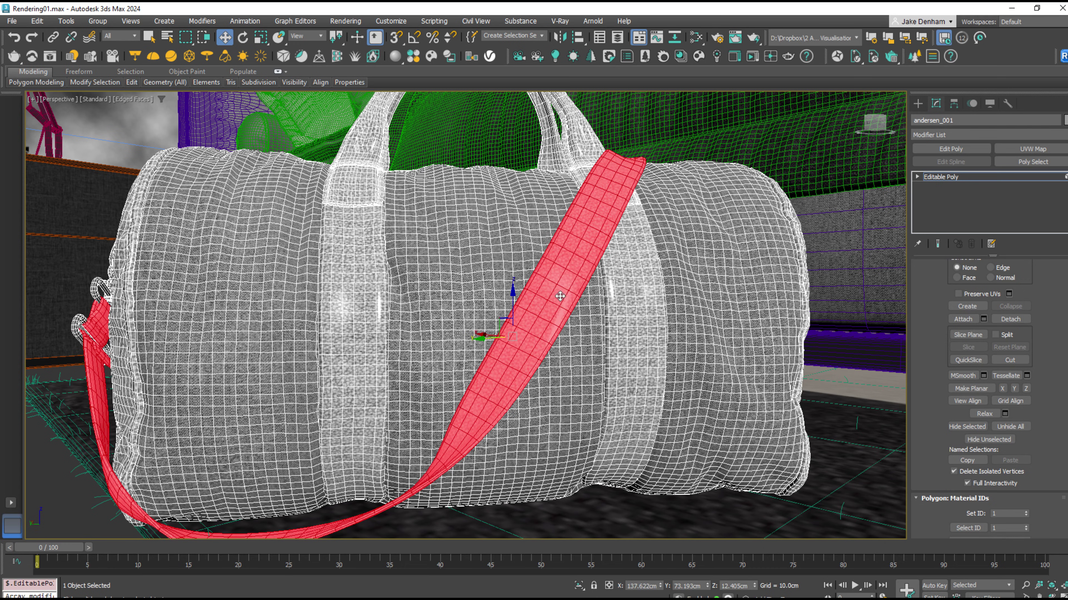
click(992, 439)
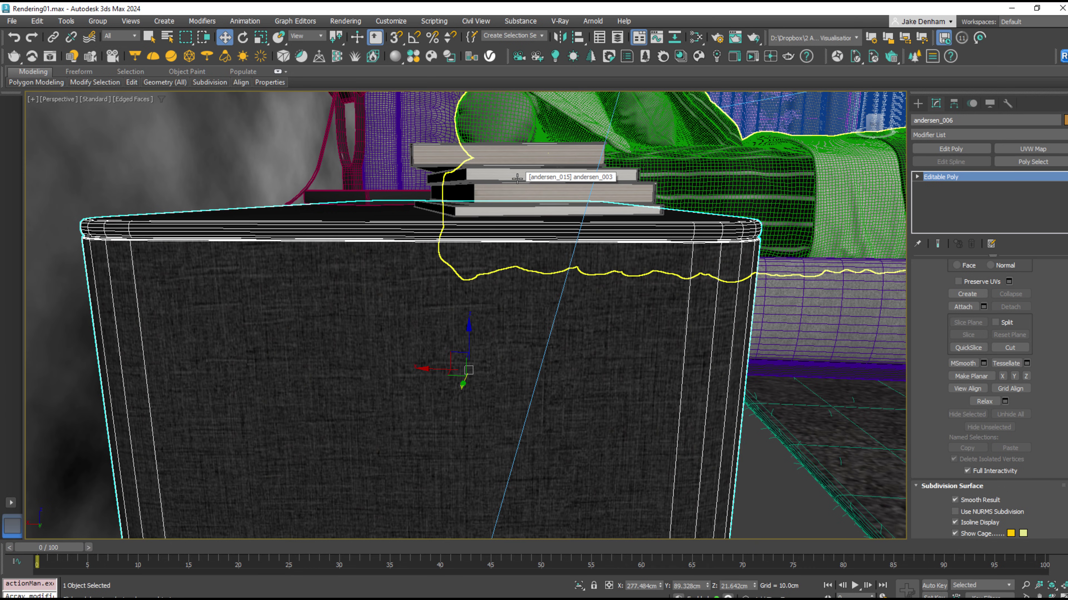
Create Teapot001 with AutoGrid on the top book of the nightstand stack
click(518, 178)
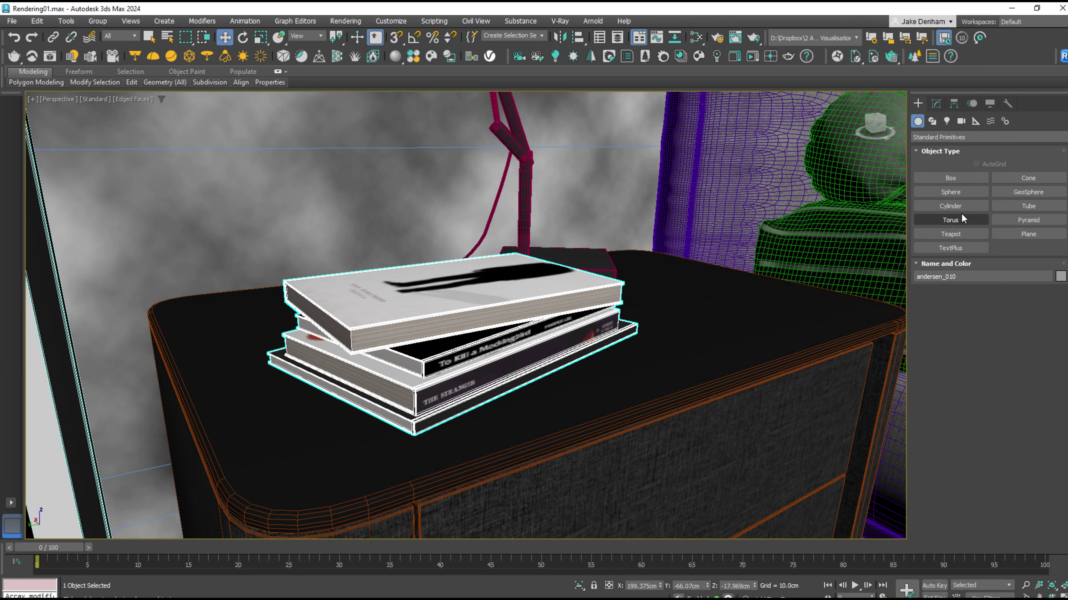
click(950, 234)
click(976, 163)
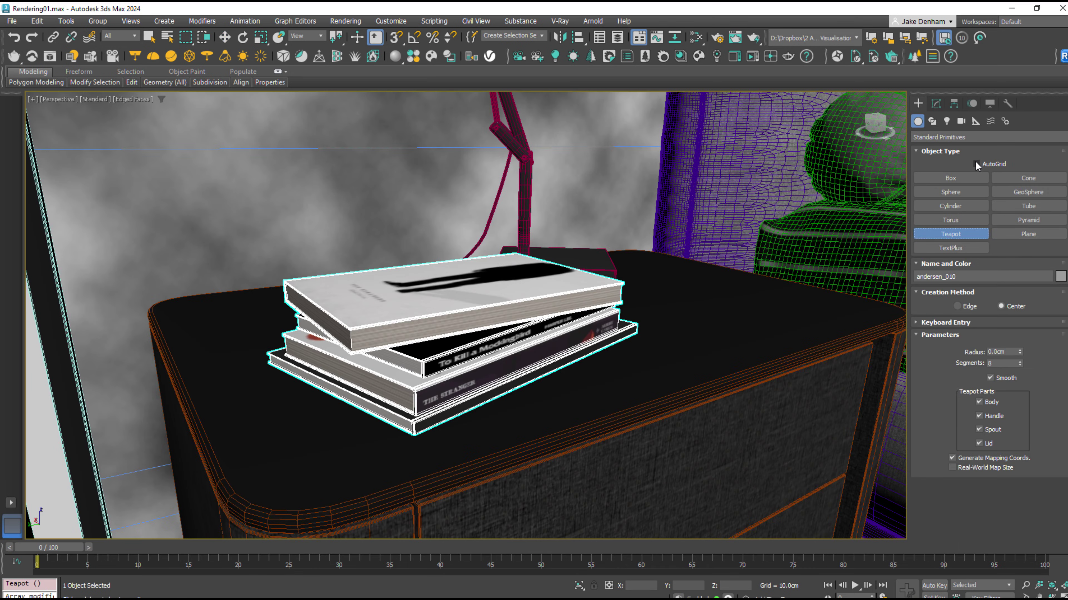
drag(449, 282, 456, 275)
scroll(457, 274, up, 5)
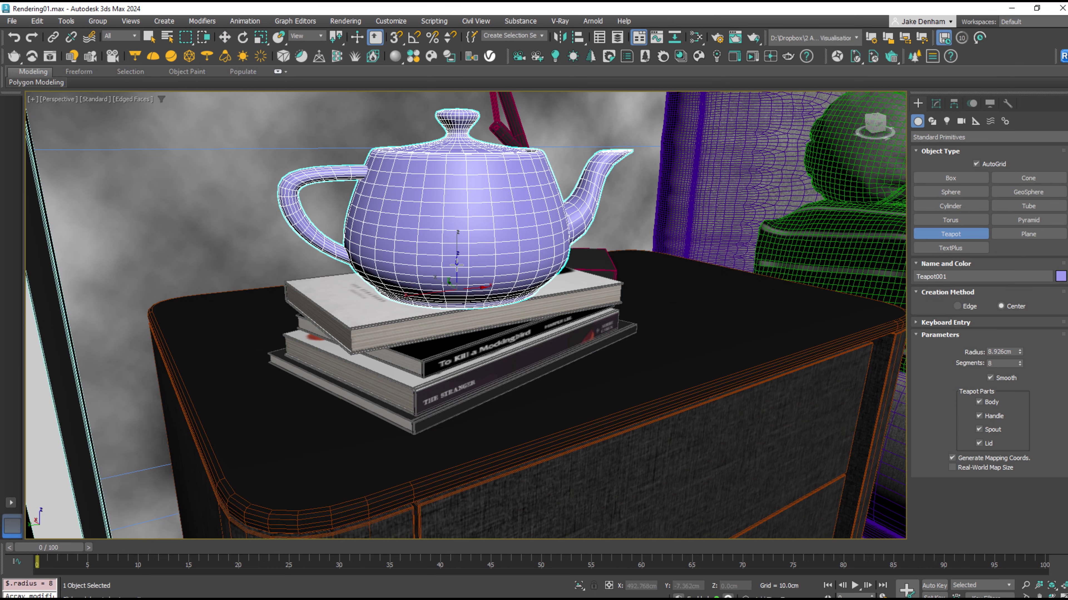
Try a Symmetry modifier on the nightstand, undo it, and switch to the Detail Shot camera
text(xe)
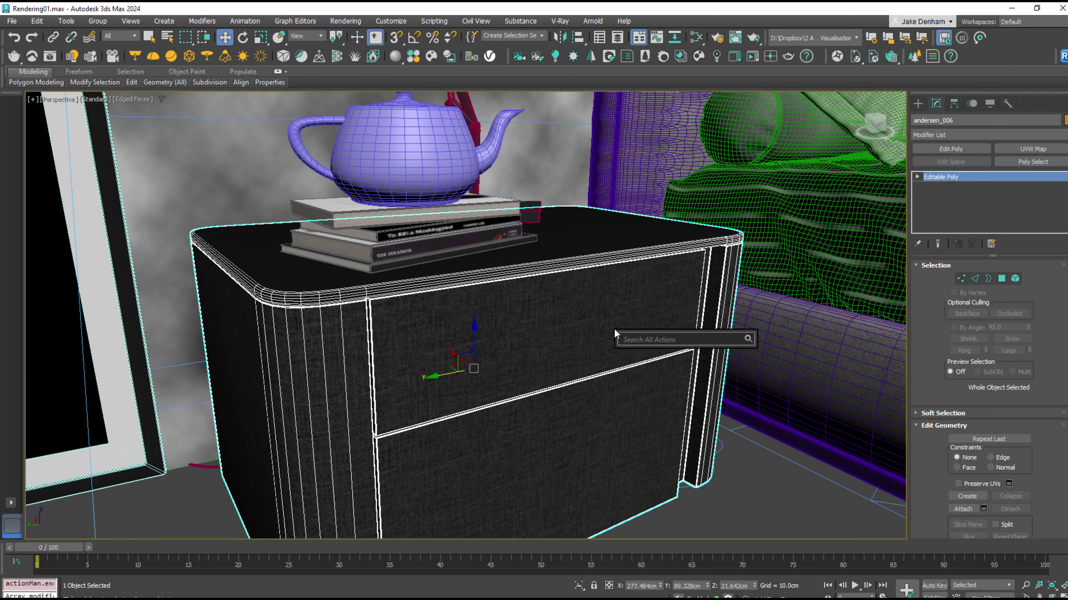
text(sy)
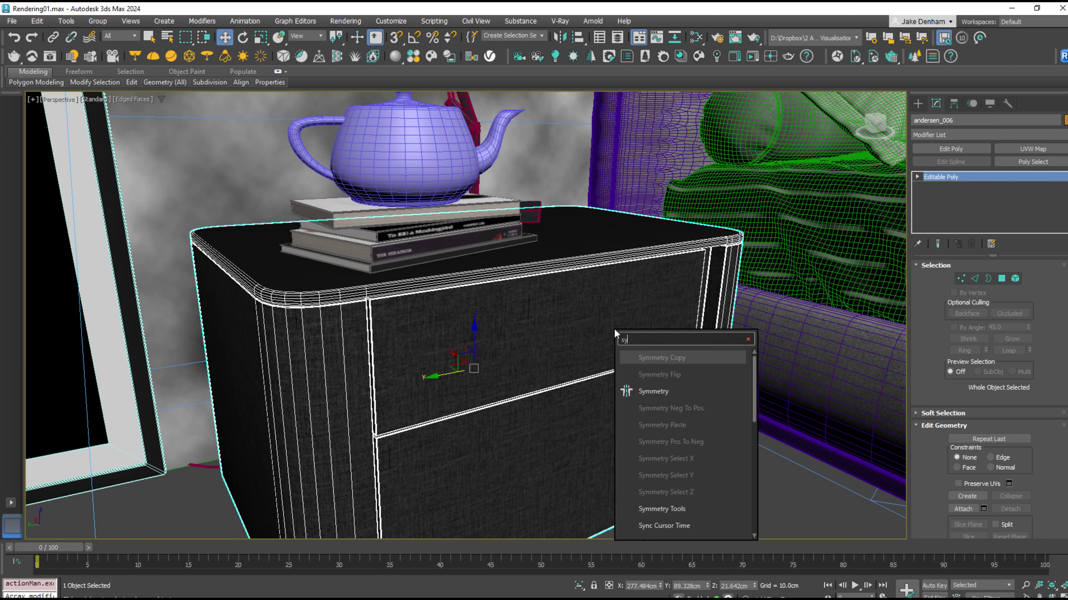
click(661, 392)
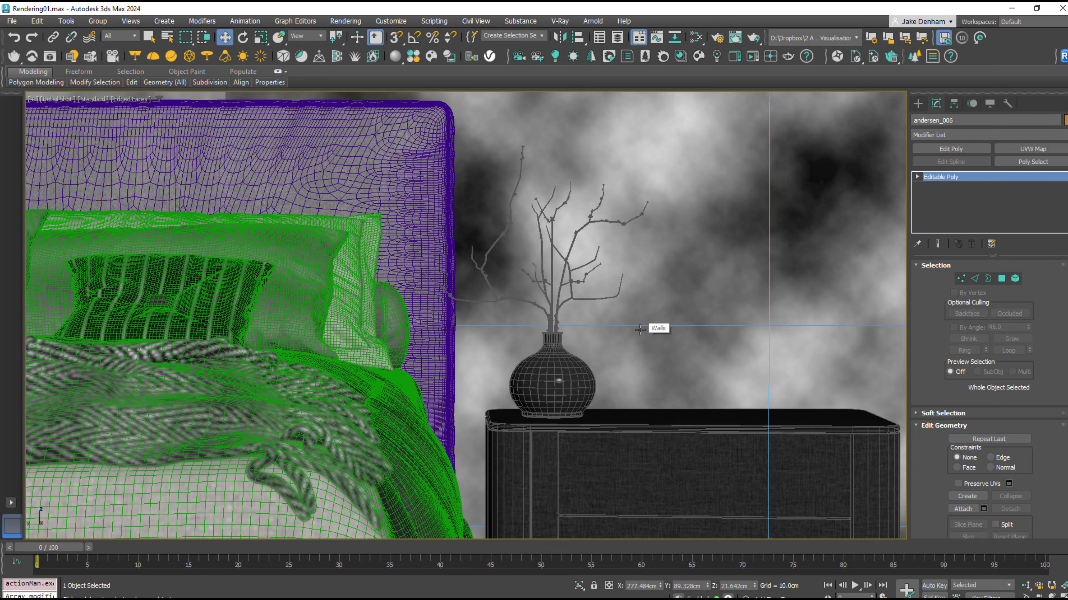
key(c)
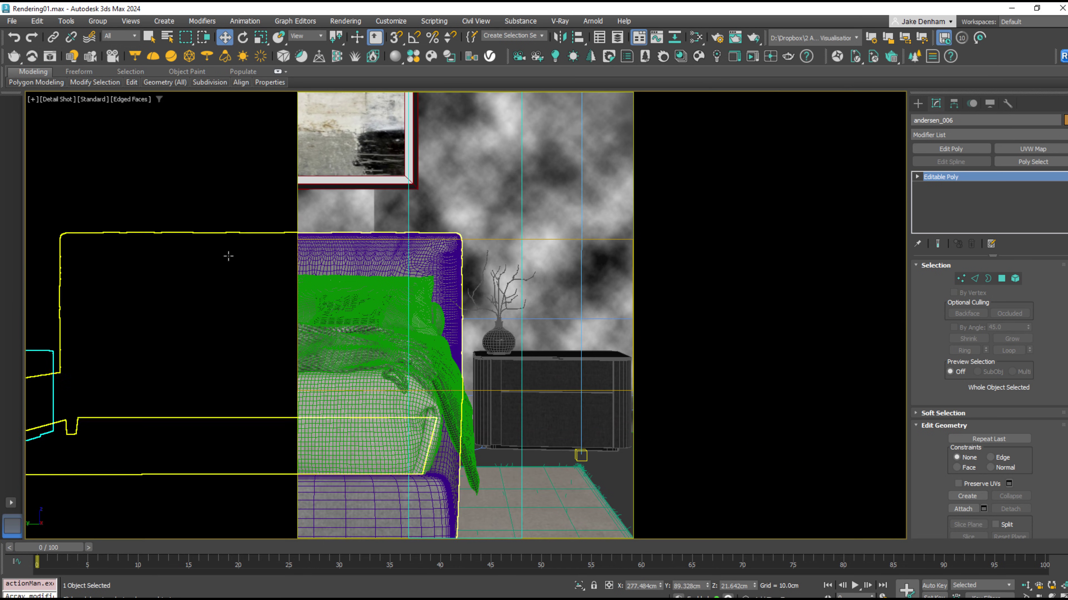
Turn off Mask Viewport to Safe Region in the Viewports preferences and confirm
click(391, 20)
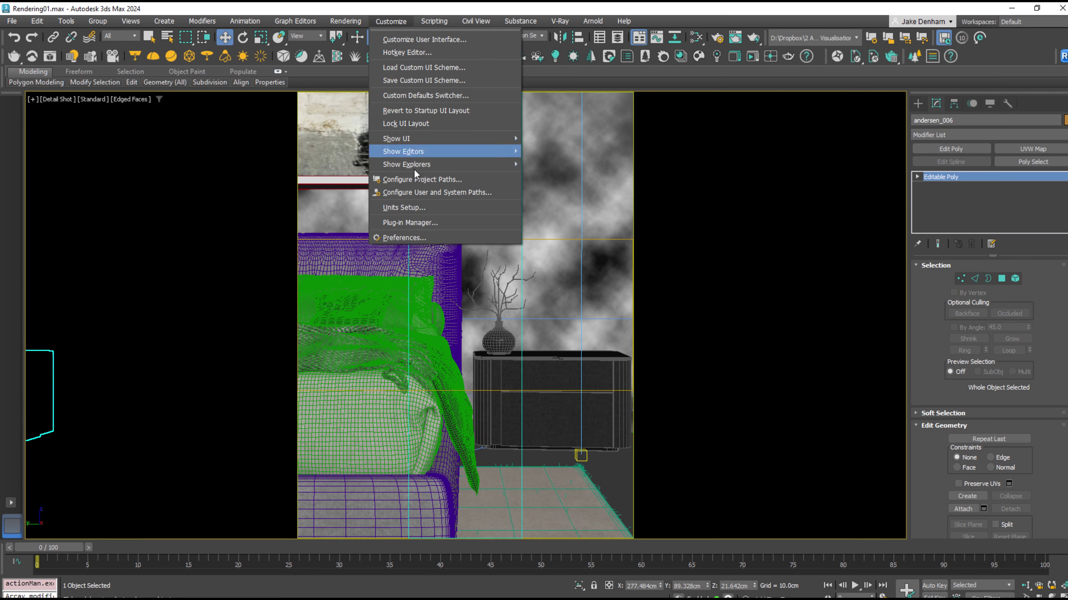
click(427, 236)
click(478, 159)
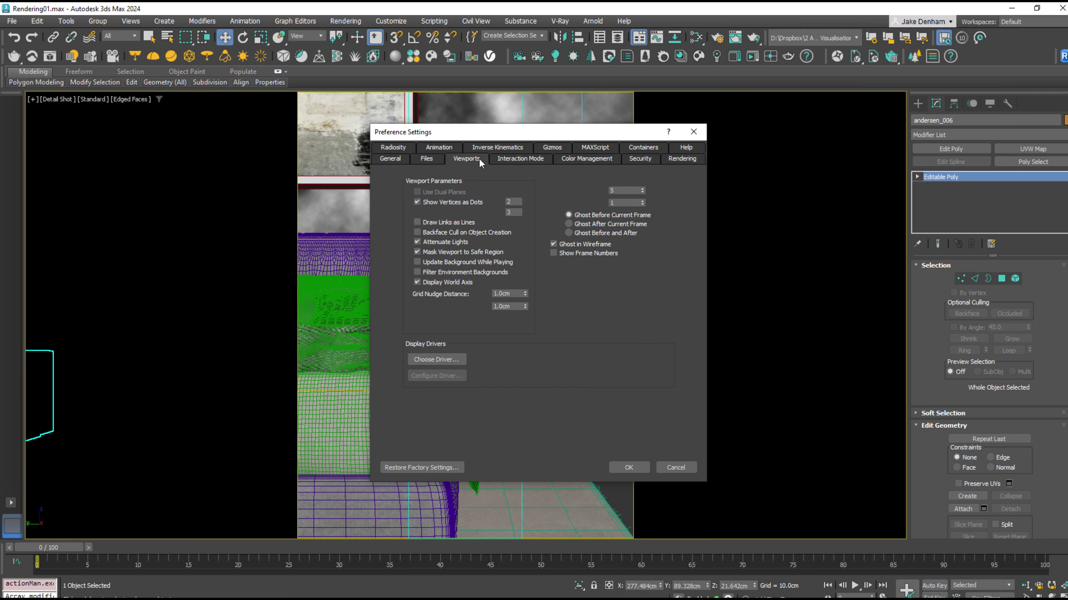
click(435, 252)
click(630, 467)
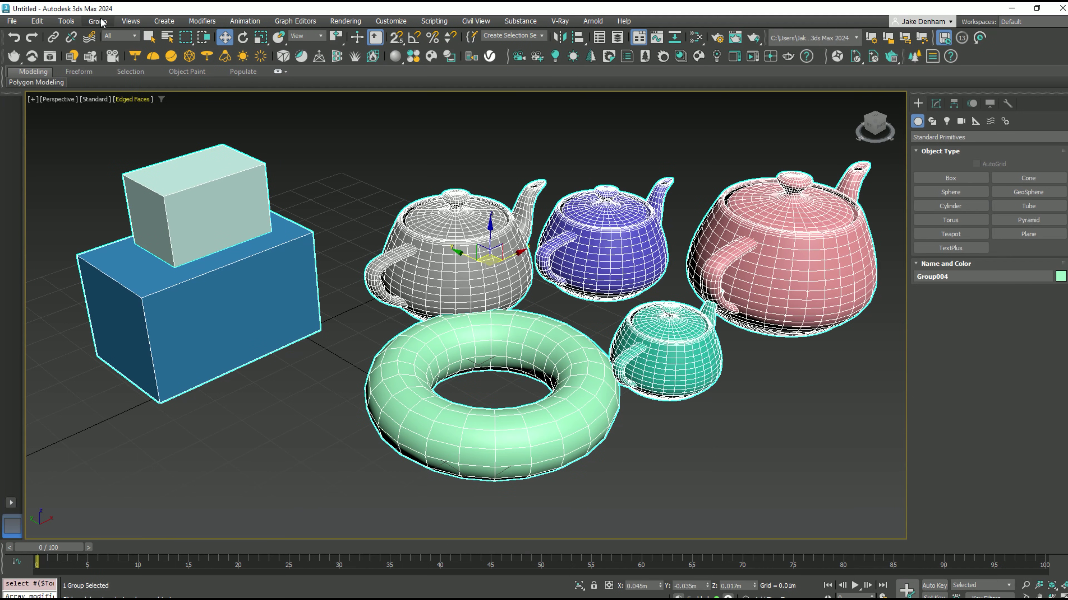
Ungroup Group004, explode the inner group, and select the grey and blue teapots individually
click(100, 21)
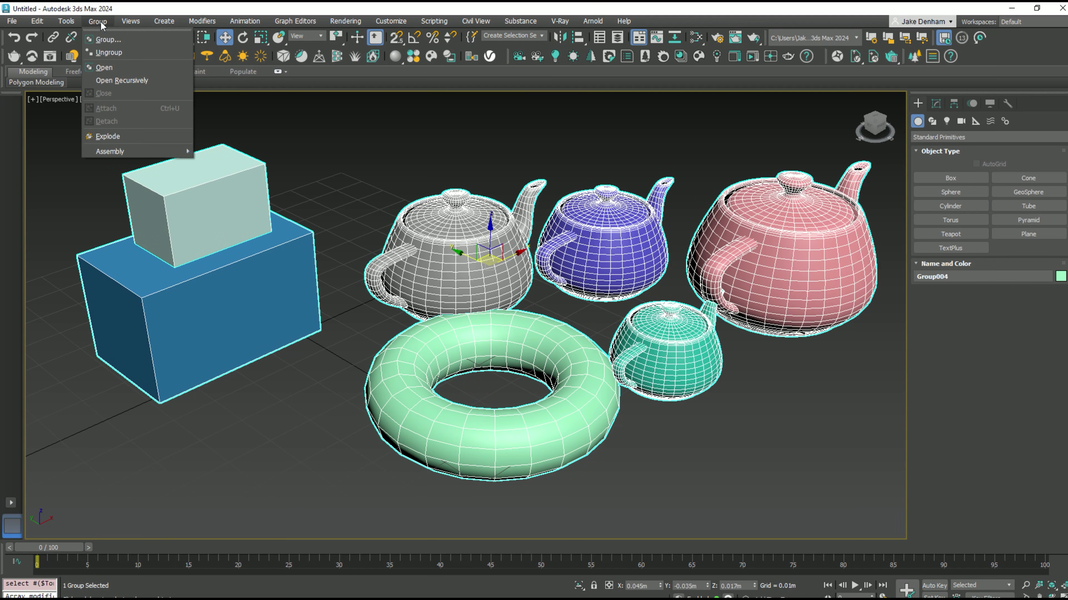
click(108, 53)
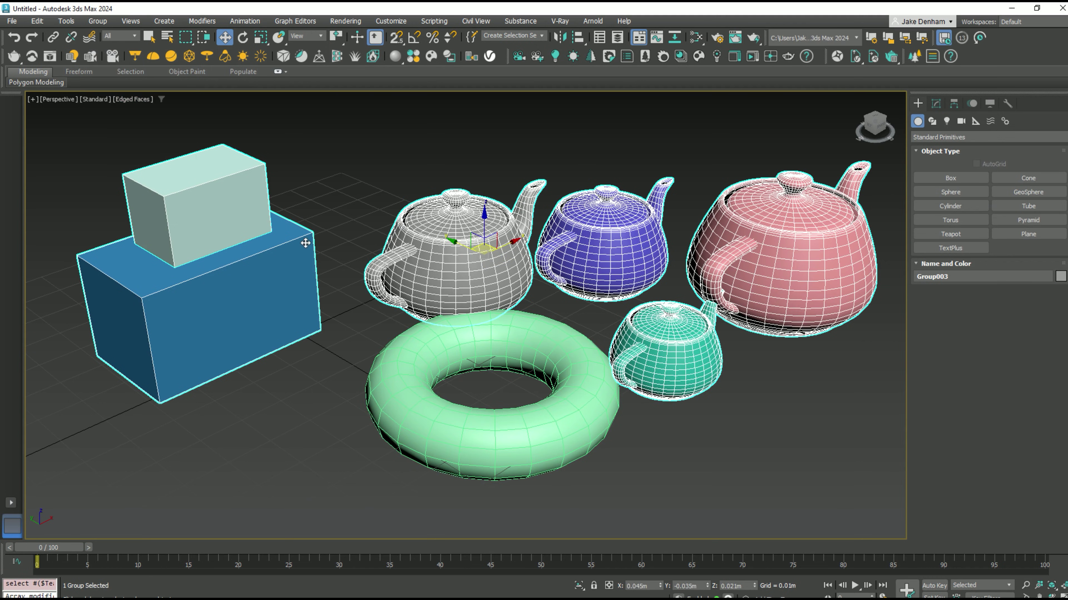
click(98, 21)
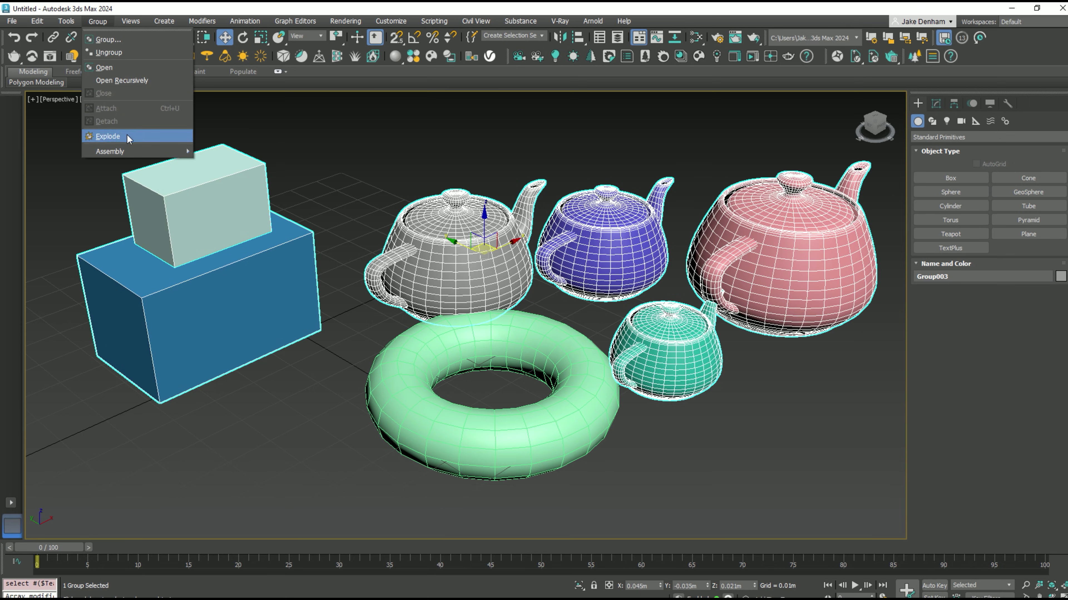
click(108, 136)
click(450, 257)
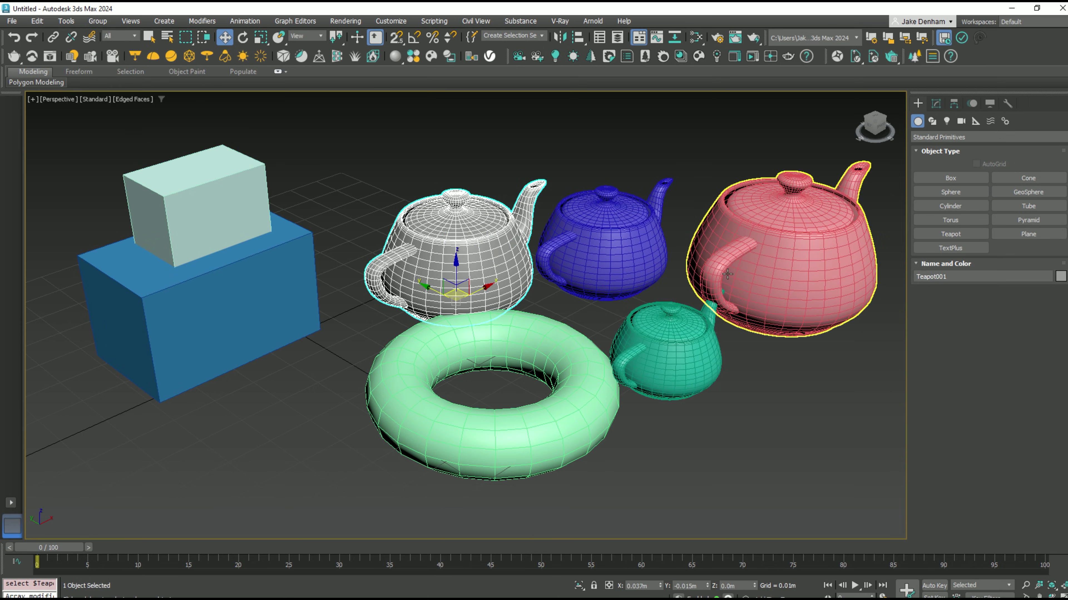
click(632, 265)
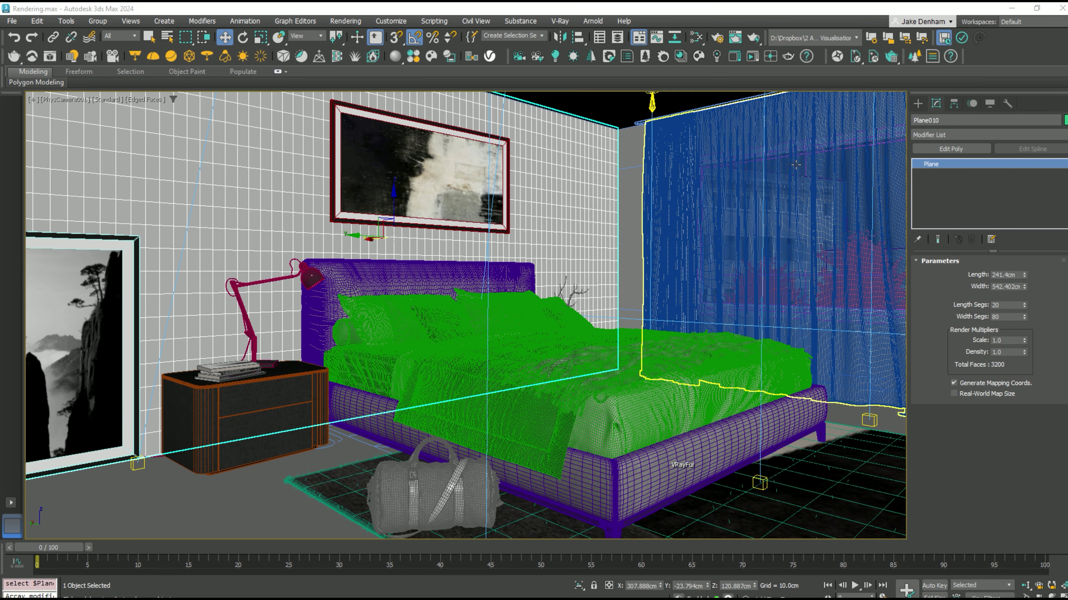
Add Edit Poly to the wall plane, then try and undo a diagonal diamond topology
click(930, 151)
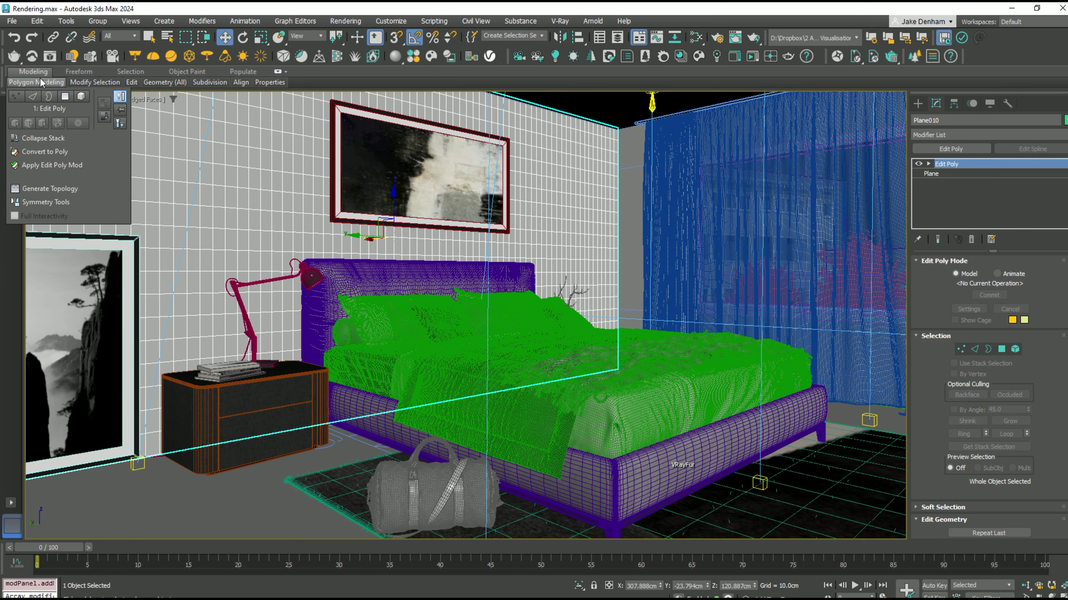
mouse_move(41, 84)
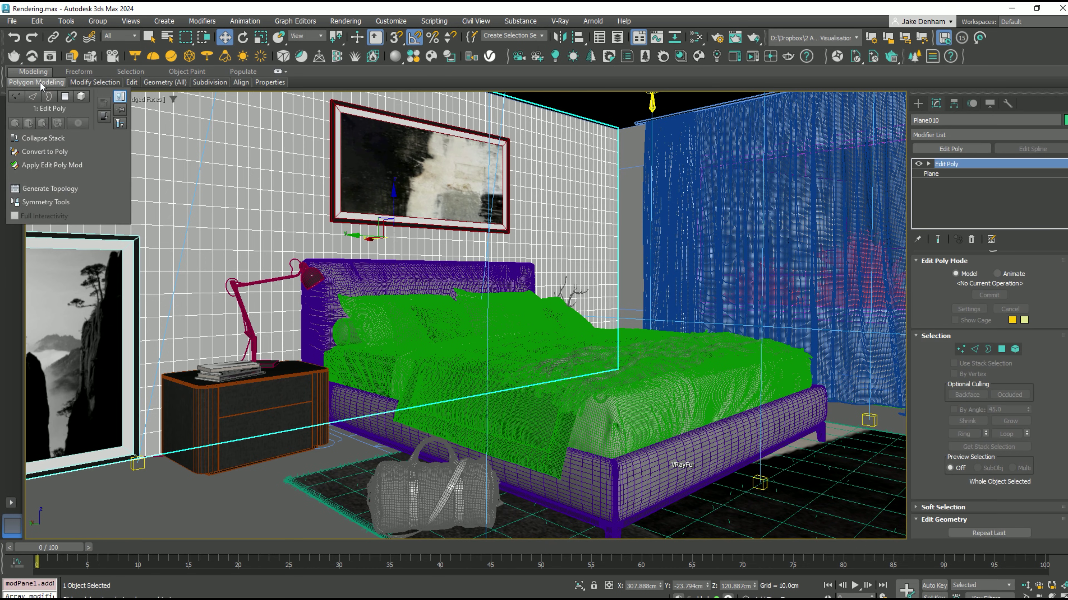
click(49, 188)
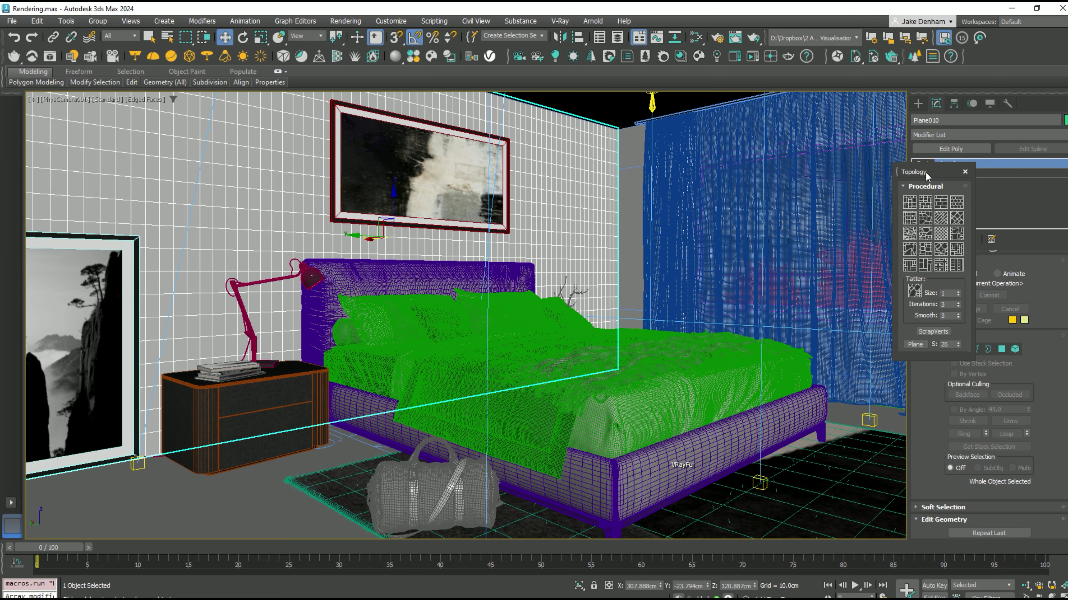
drag(929, 173, 215, 146)
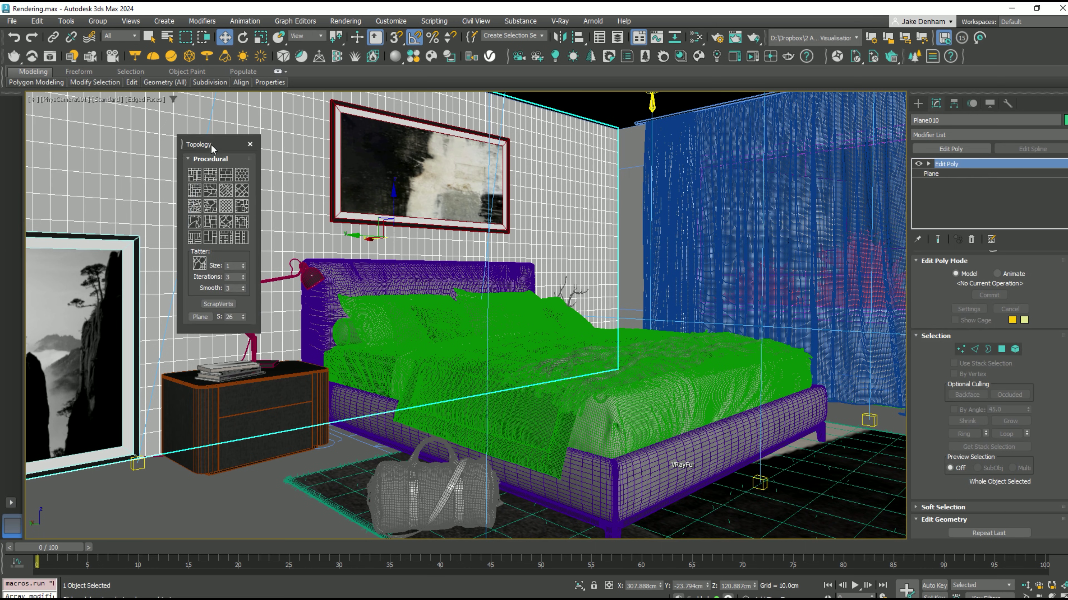
click(231, 196)
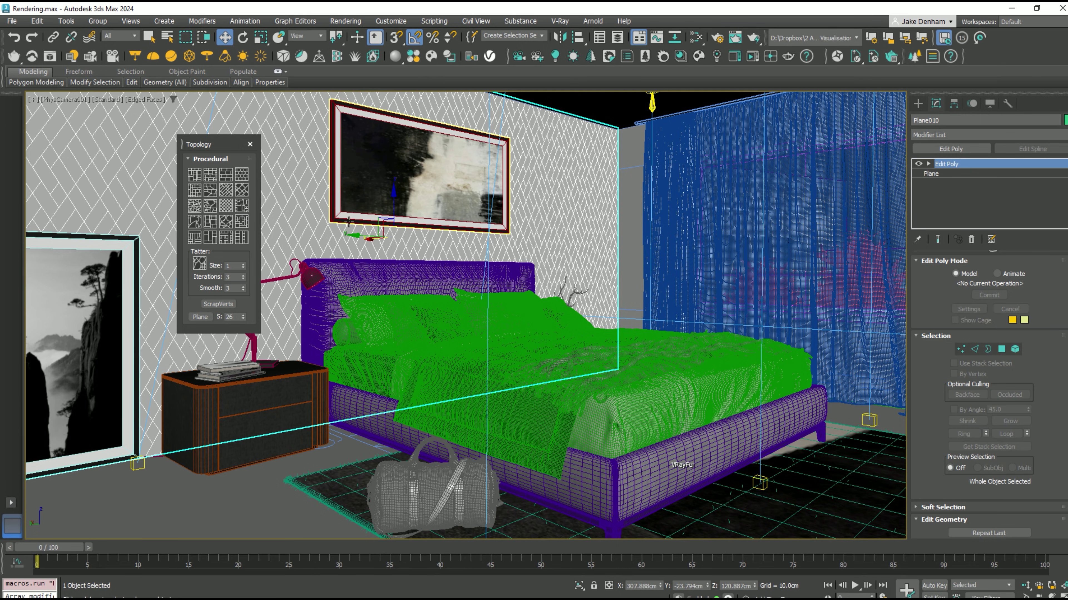
key(ctrl+z)
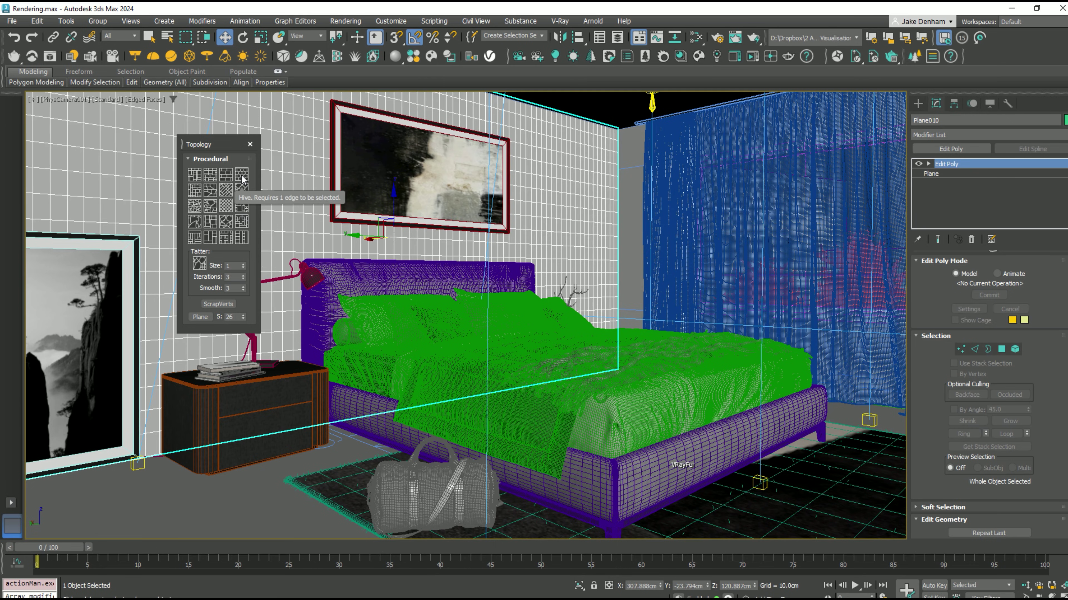
Select a wall edge, try and undo a brick pattern, then apply the Hive pattern
click(975, 349)
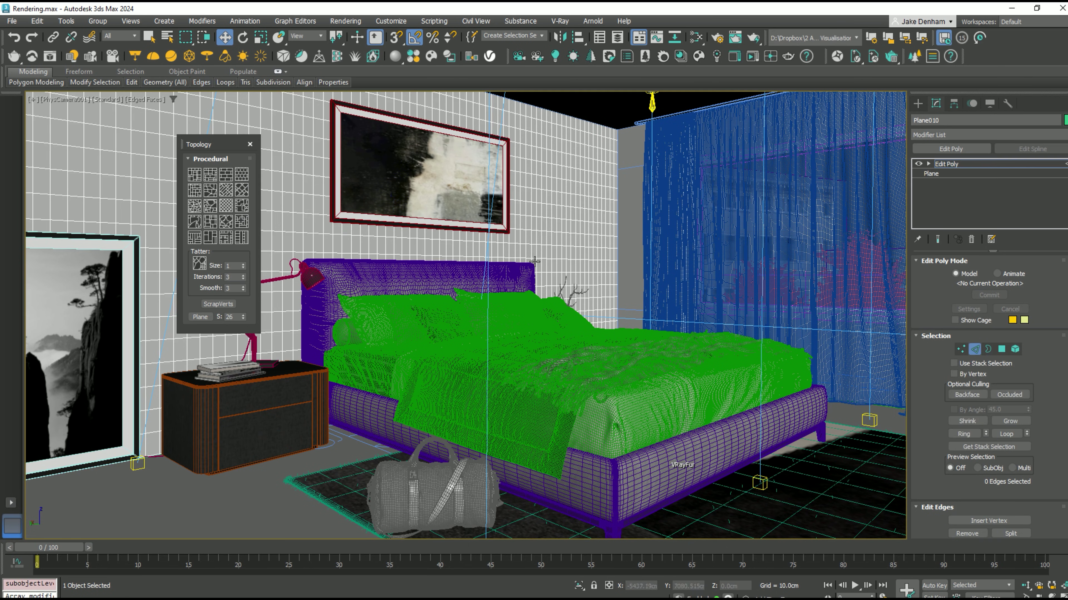
click(300, 186)
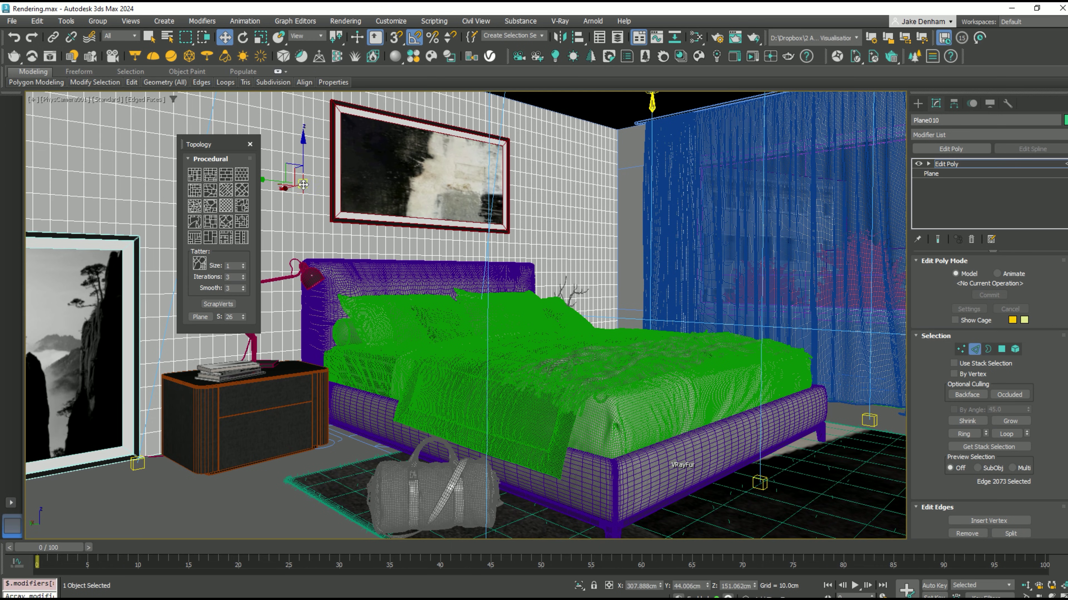
click(226, 179)
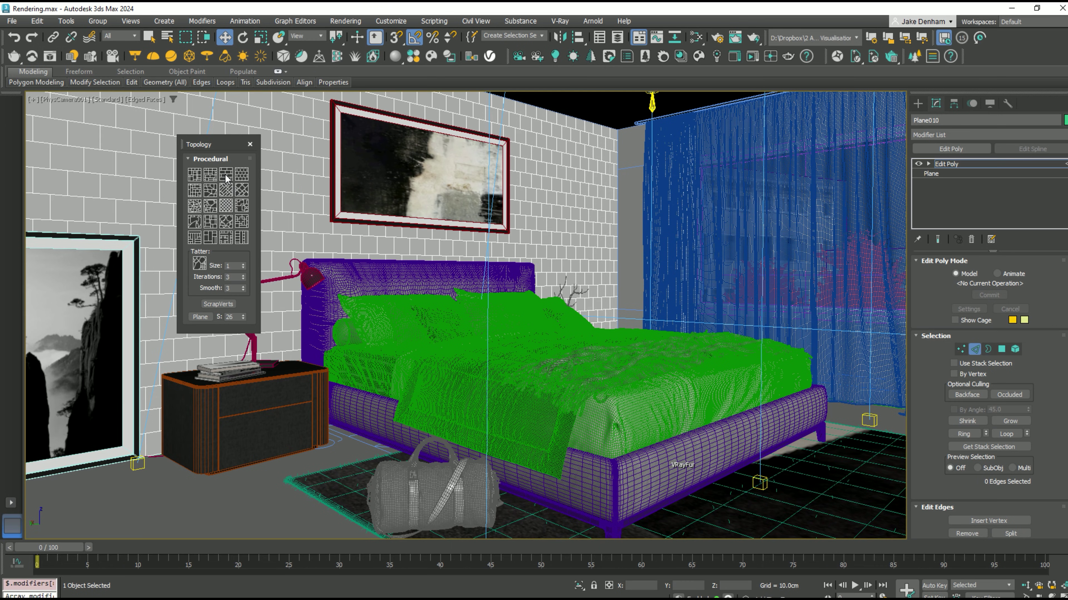
key(ctrl+z)
click(243, 176)
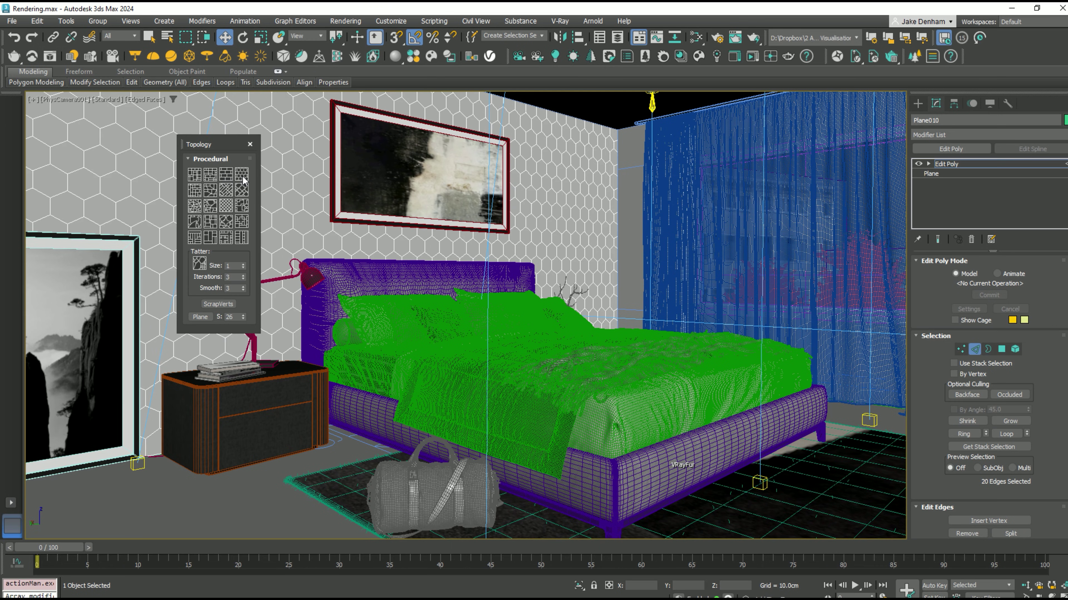
Isolate the hex wall in perspective view and select all 810 of its polygons
right_click(441, 212)
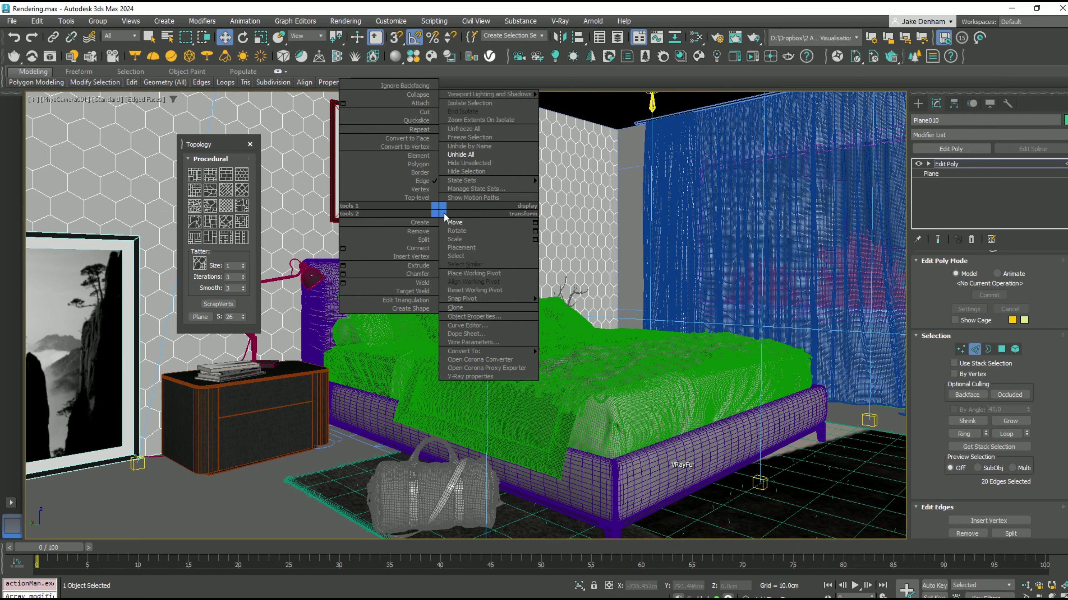
click(475, 171)
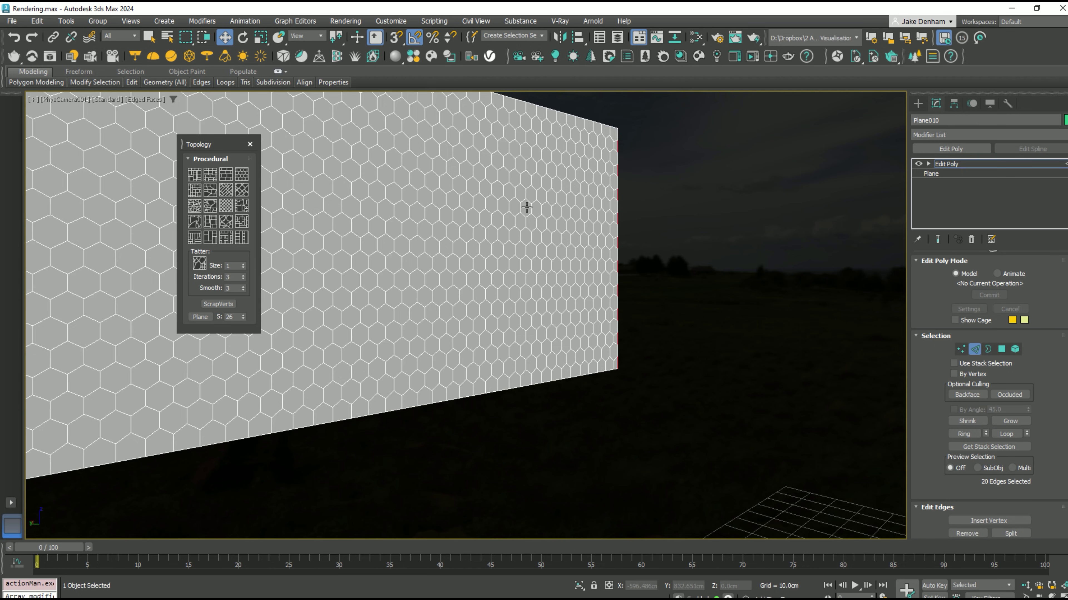
key(p)
scroll(449, 253, up, 3)
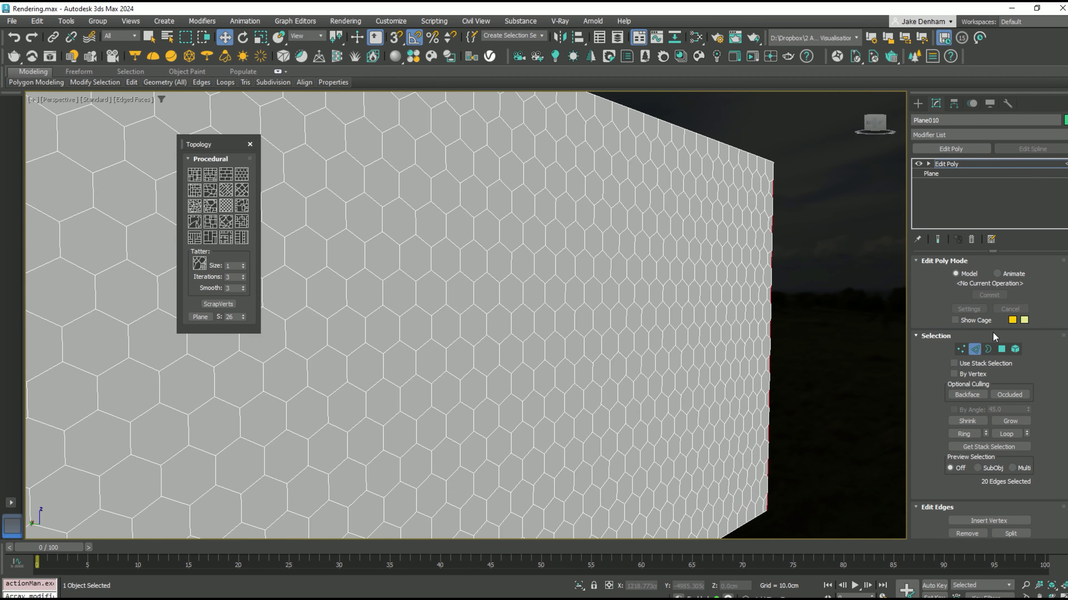
click(1003, 353)
key(ctrl+a)
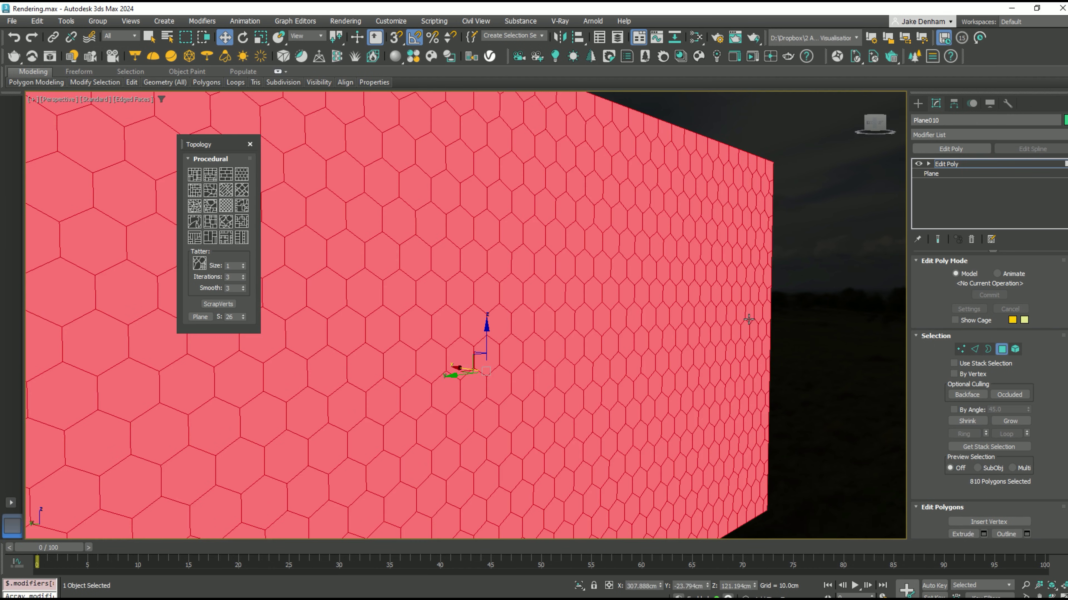
drag(930, 392, 924, 287)
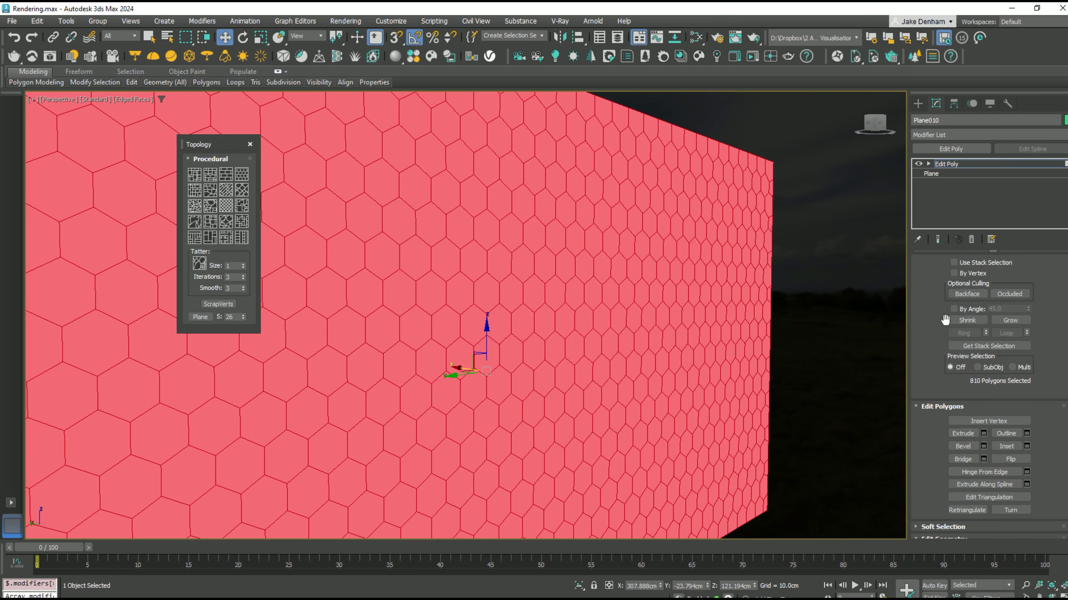
Bevel the hexagons by polygon with a -0.76cm outline, then end isolation
click(984, 448)
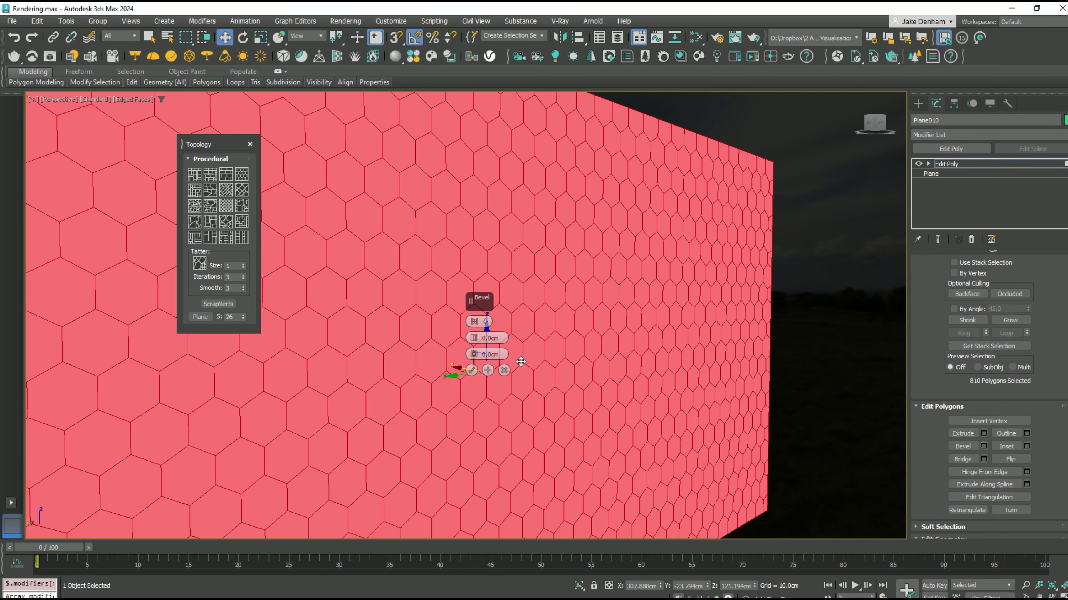
click(484, 323)
click(514, 355)
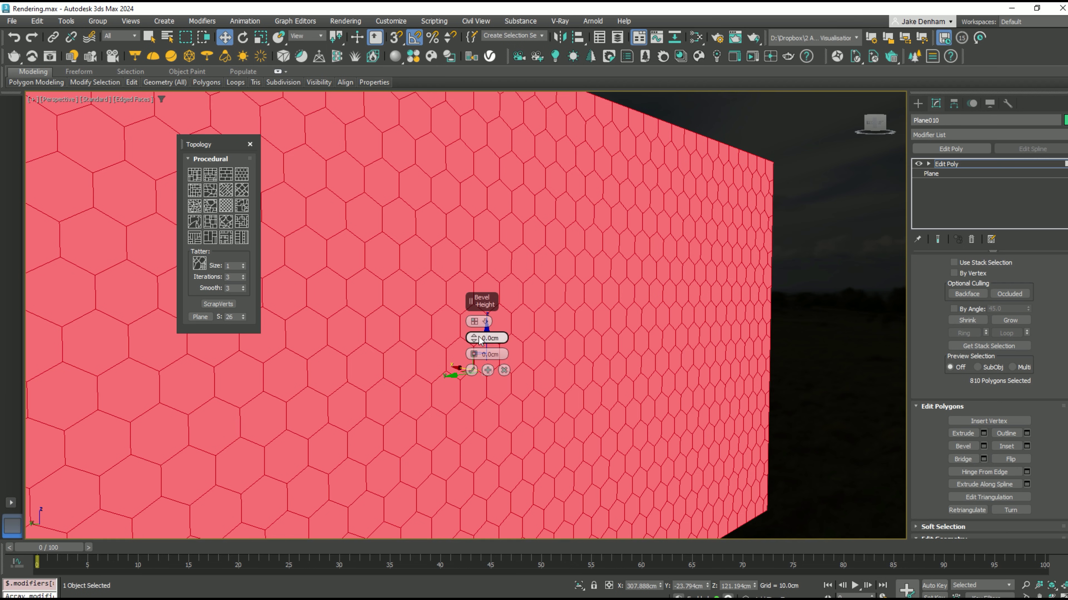
drag(476, 359, 474, 337)
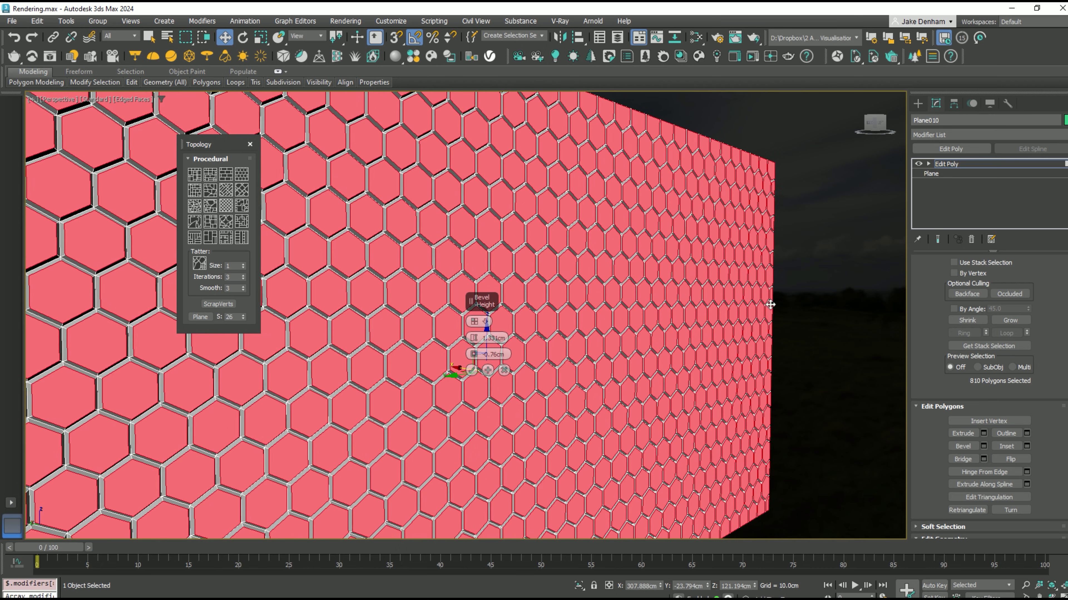
click(472, 370)
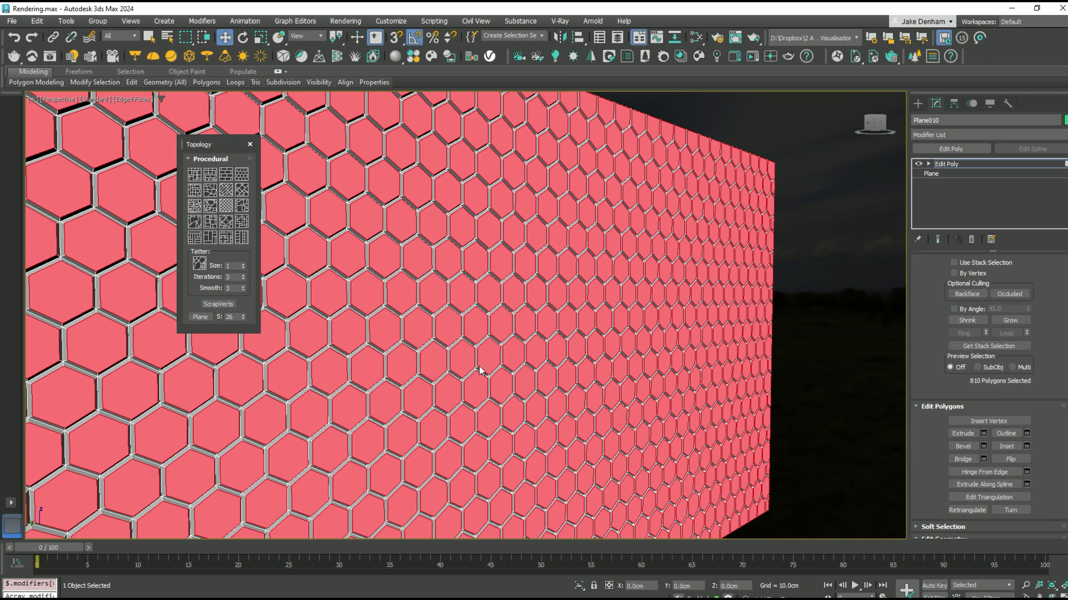
right_click(736, 316)
Return to the camera view, exit polygon mode, and toggle Geometry hiding off again
key(c)
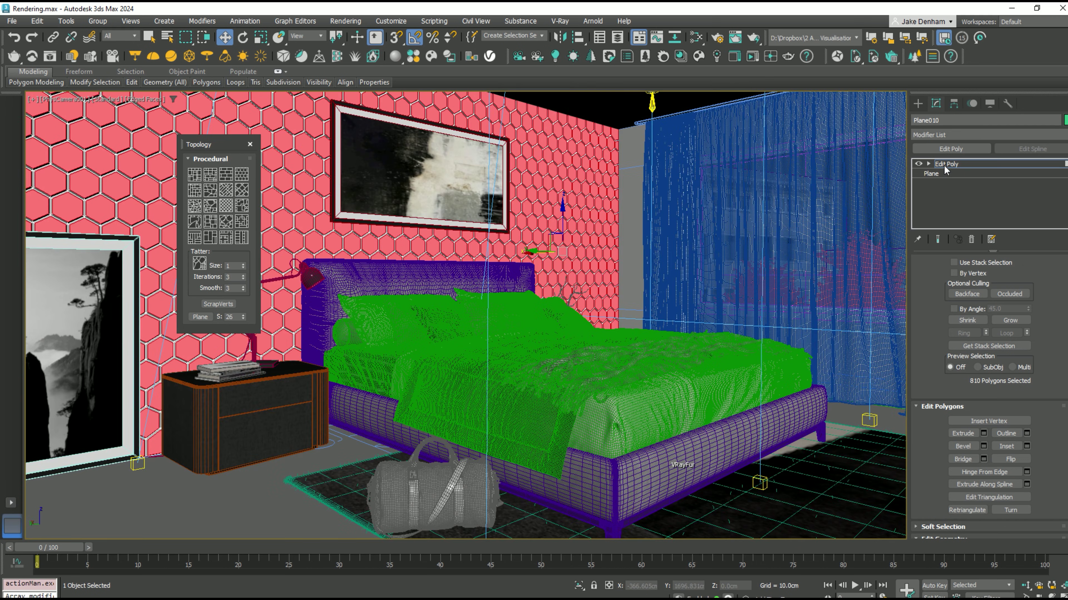
click(946, 165)
click(990, 104)
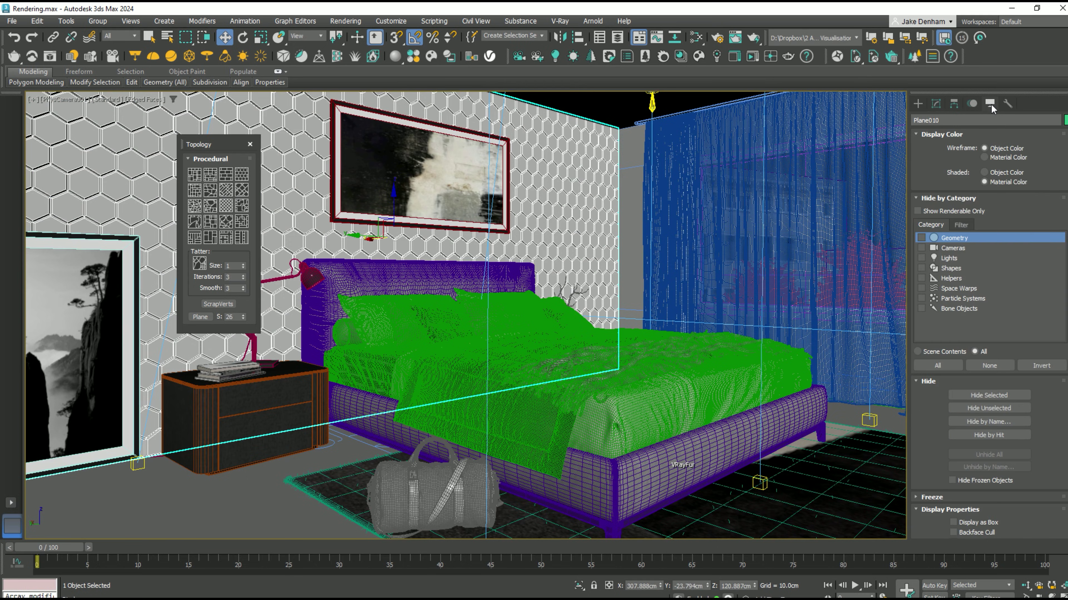
click(921, 239)
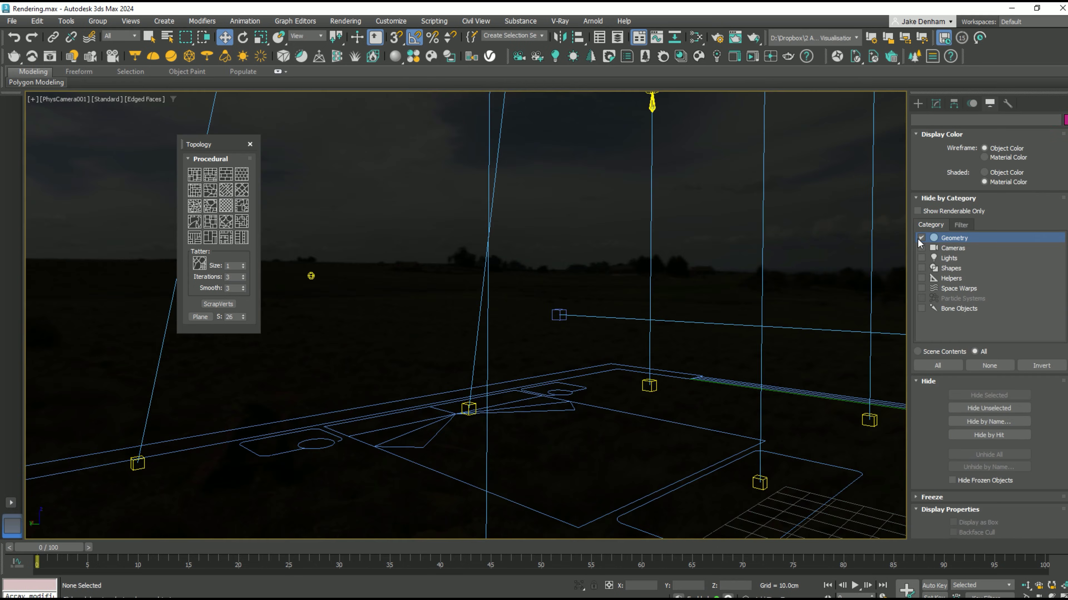
click(920, 240)
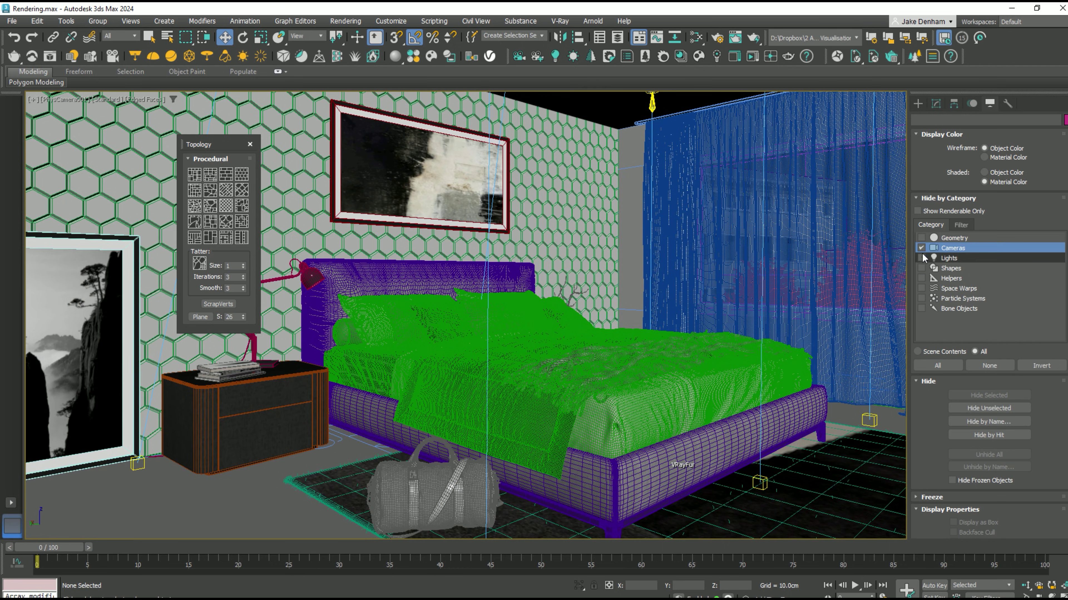
Select and deselect the curtain group, then hide all lights with Shift+L
click(661, 274)
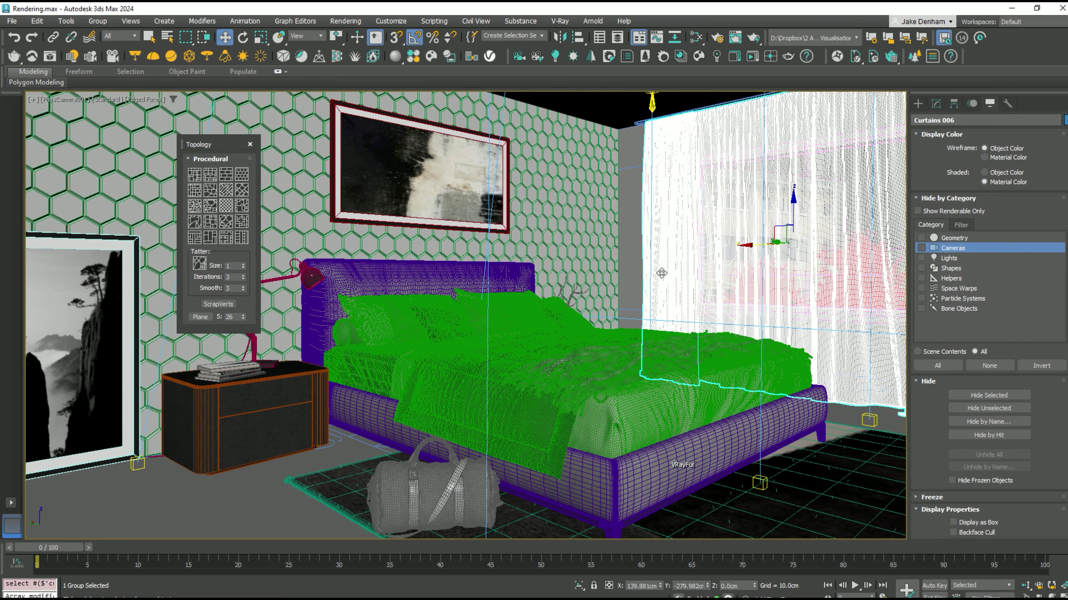
key(ctrl+d)
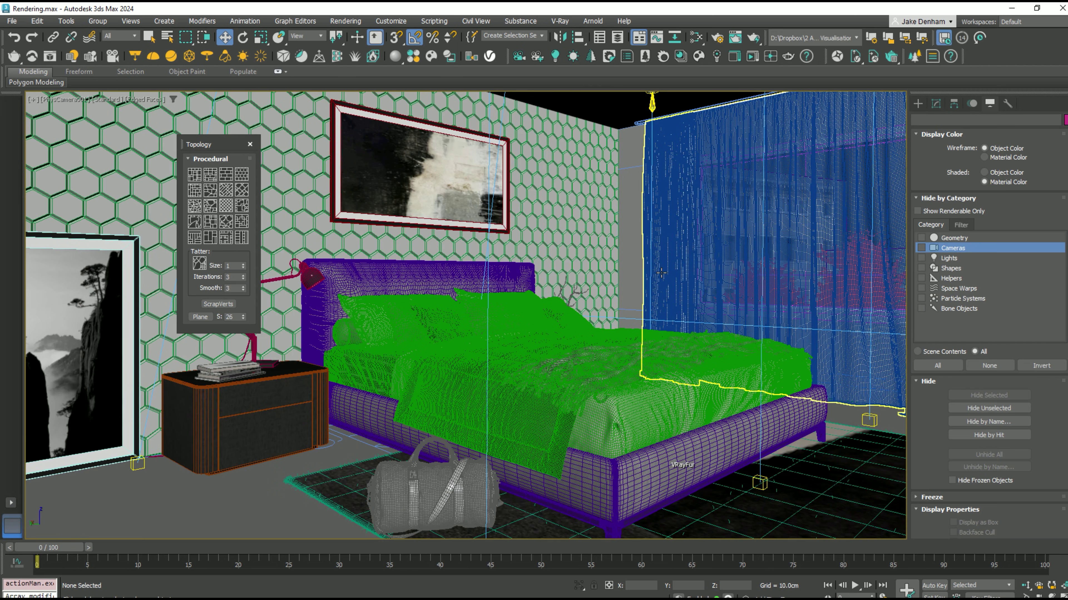
key(shift+l)
key(shift+l)
Hide all shapes in the scene with Shift+S
key(shift+s)
click(936, 104)
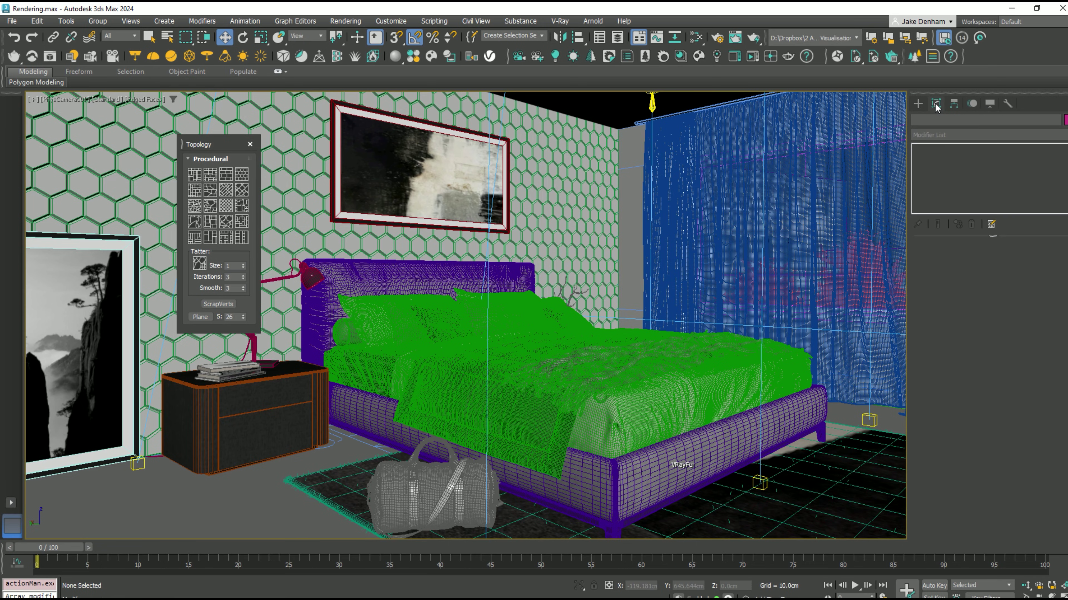
click(991, 224)
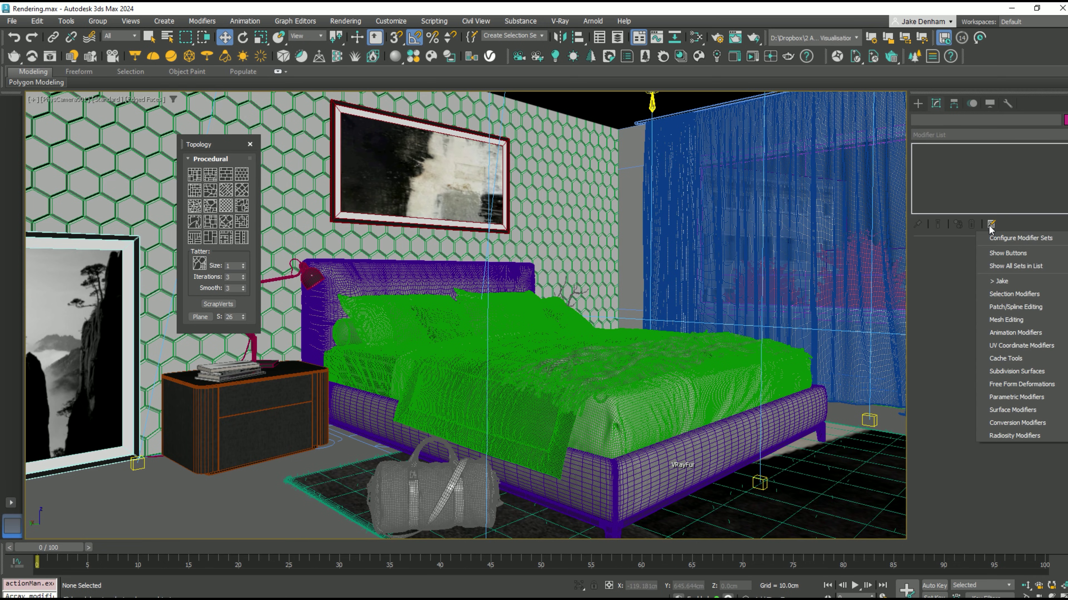
Configure a 4-button modifier set with Edit Poly and UVW Map, and save it
click(1002, 239)
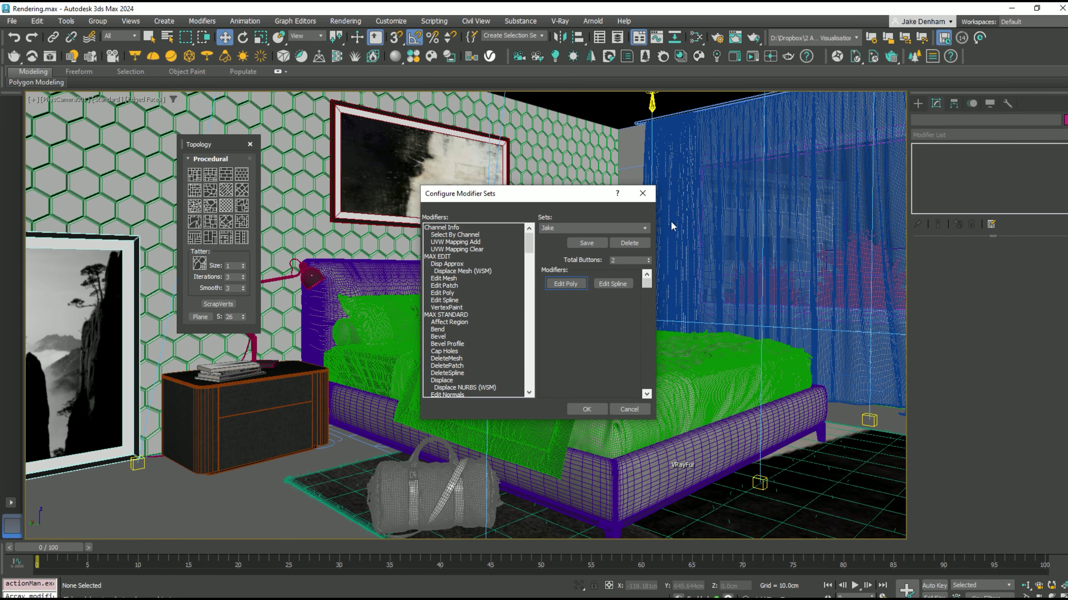
click(648, 258)
click(648, 258)
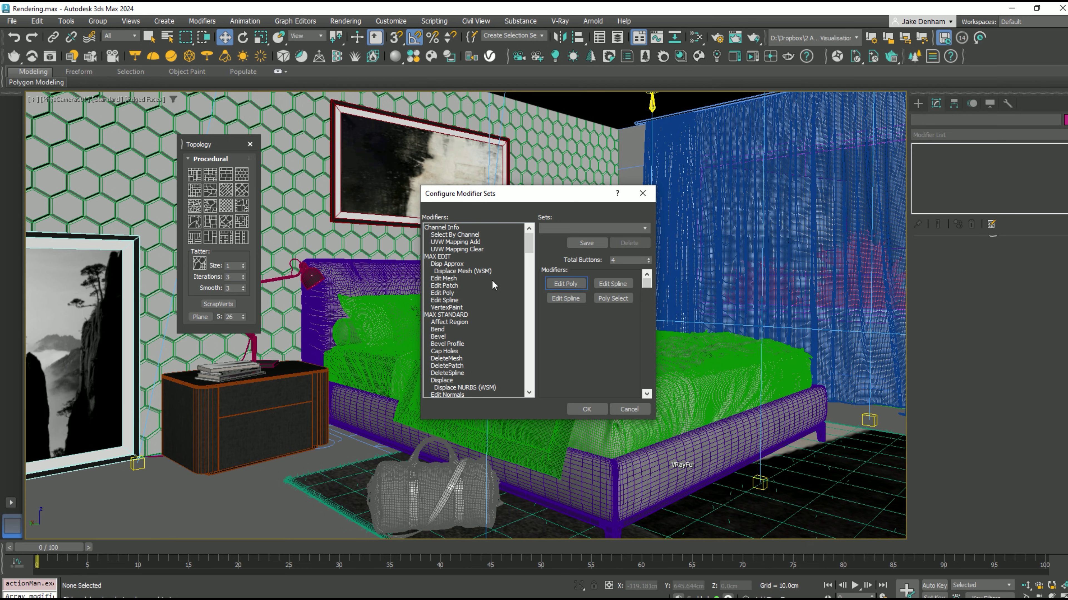
click(450, 294)
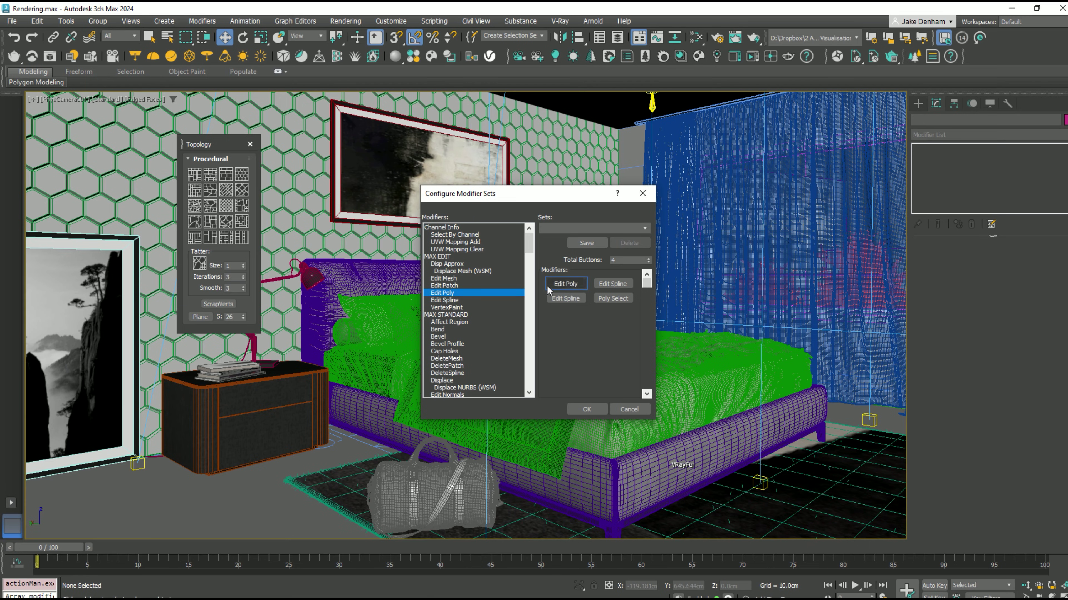
drag(471, 294, 467, 391)
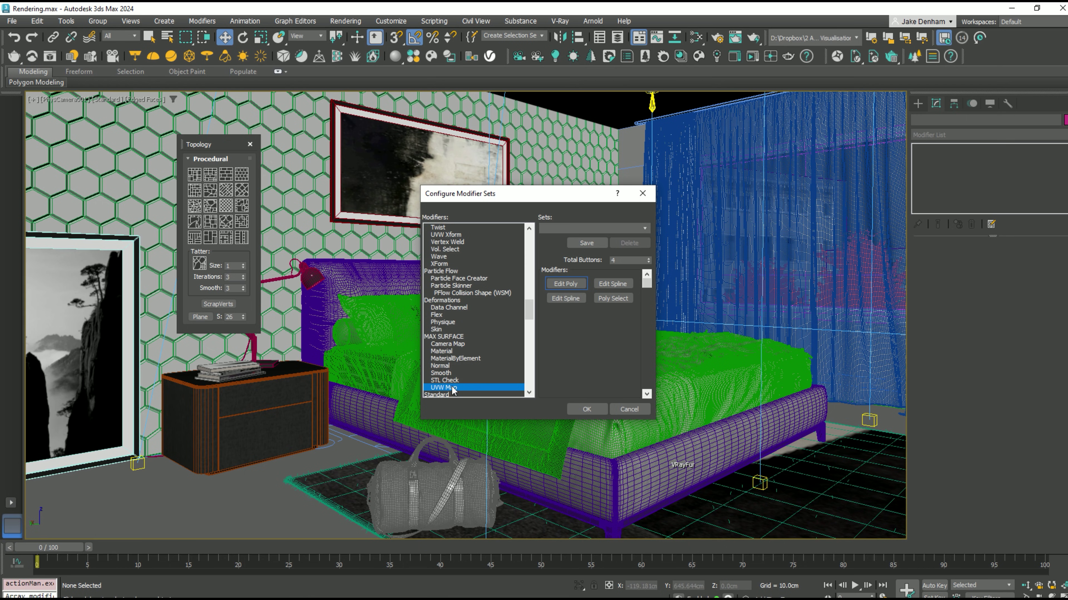
drag(451, 388, 617, 289)
click(586, 242)
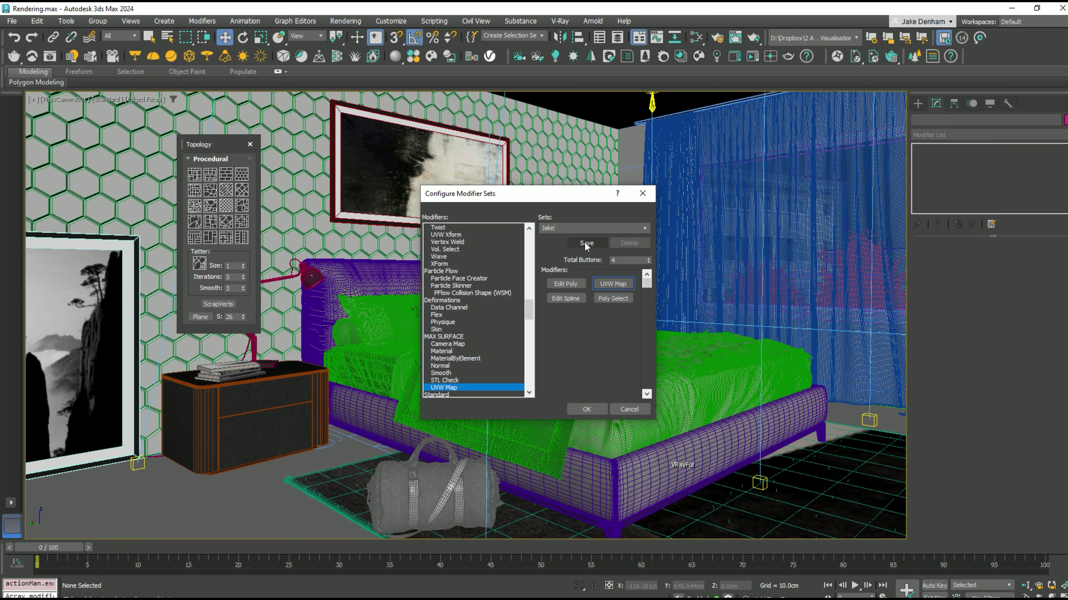
Choose the custom modifier set and display it as buttons in the Modify panel
click(593, 408)
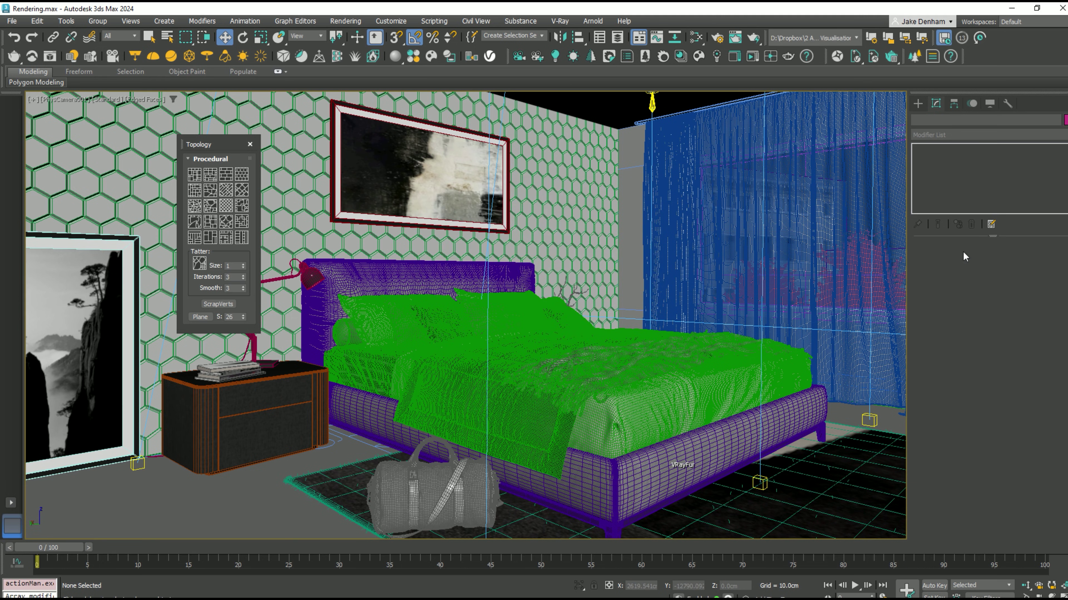
click(993, 227)
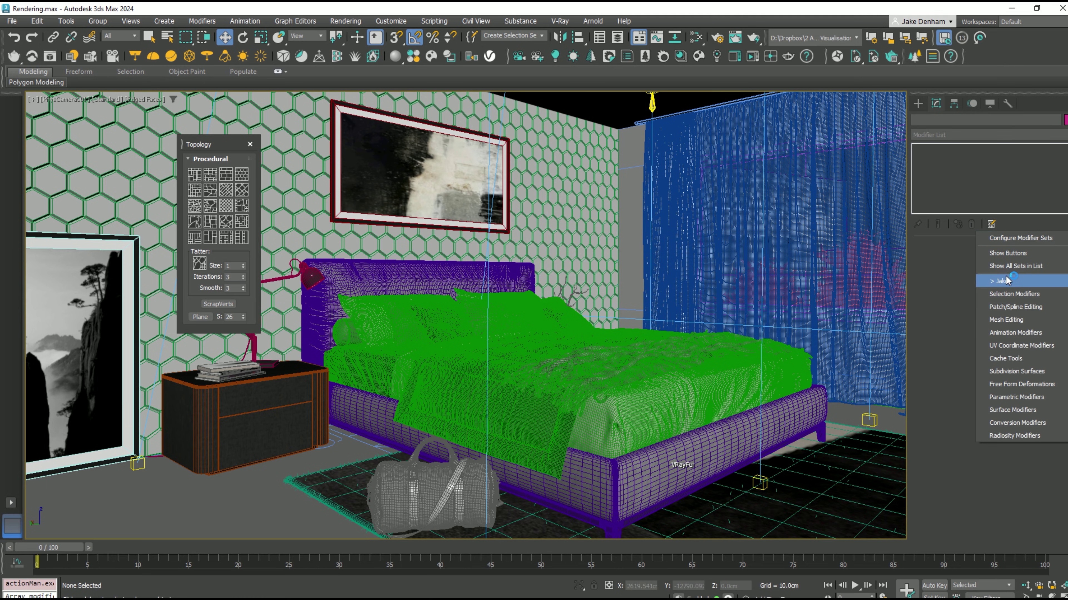
click(1008, 281)
click(991, 223)
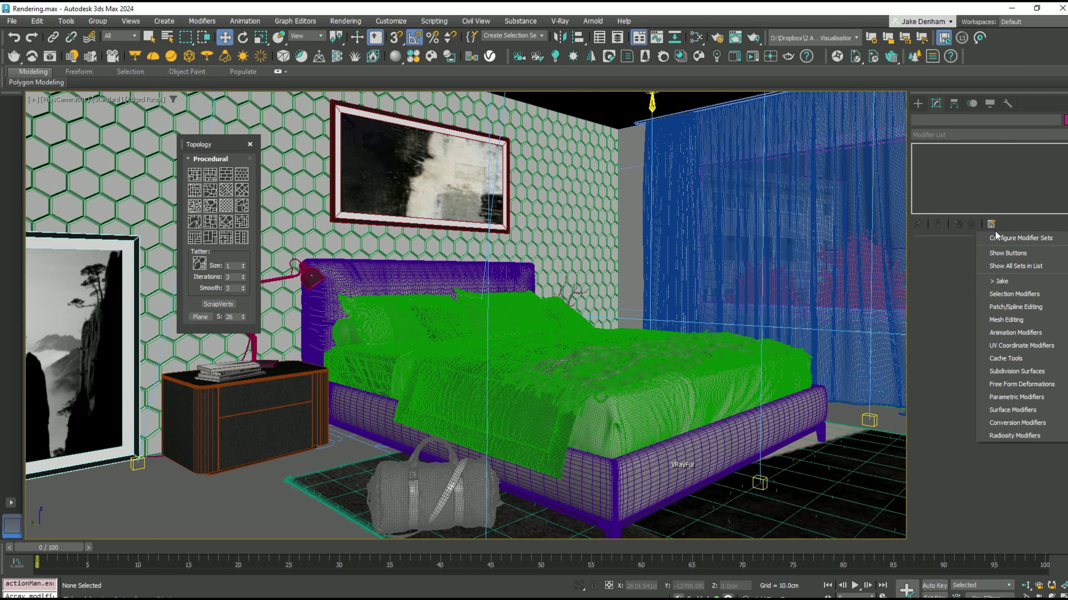
click(1008, 253)
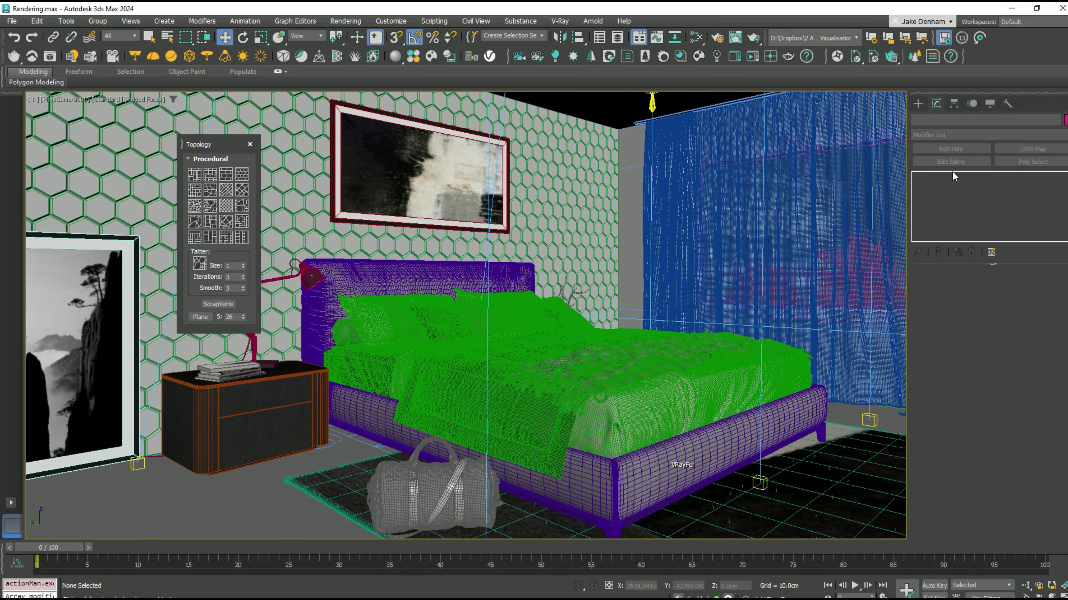
Add a UVW Map modifier and a Welder modifier to the bed cover
click(666, 372)
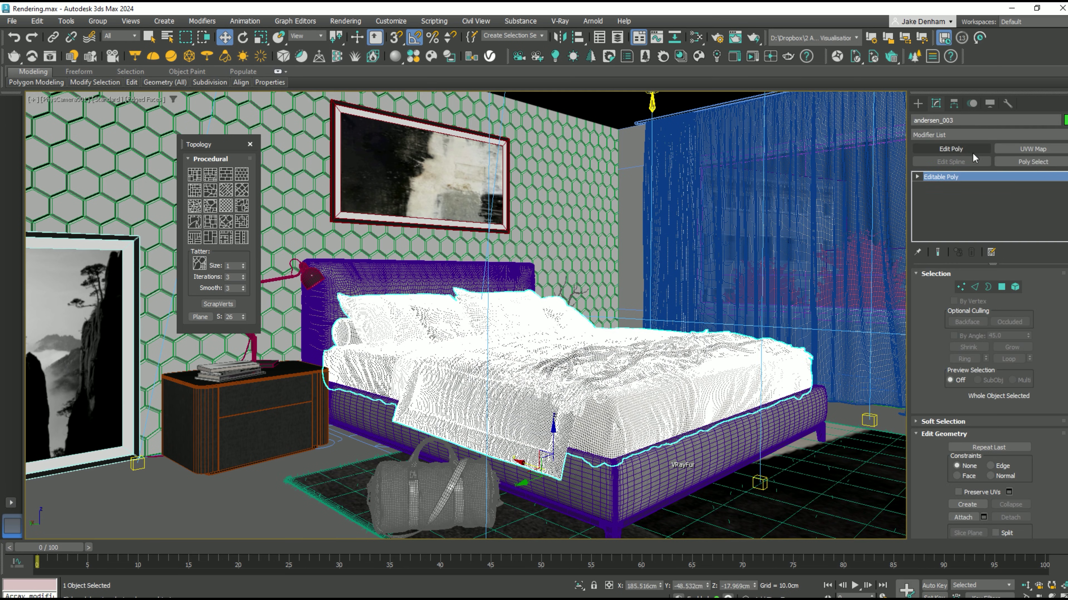
click(1035, 150)
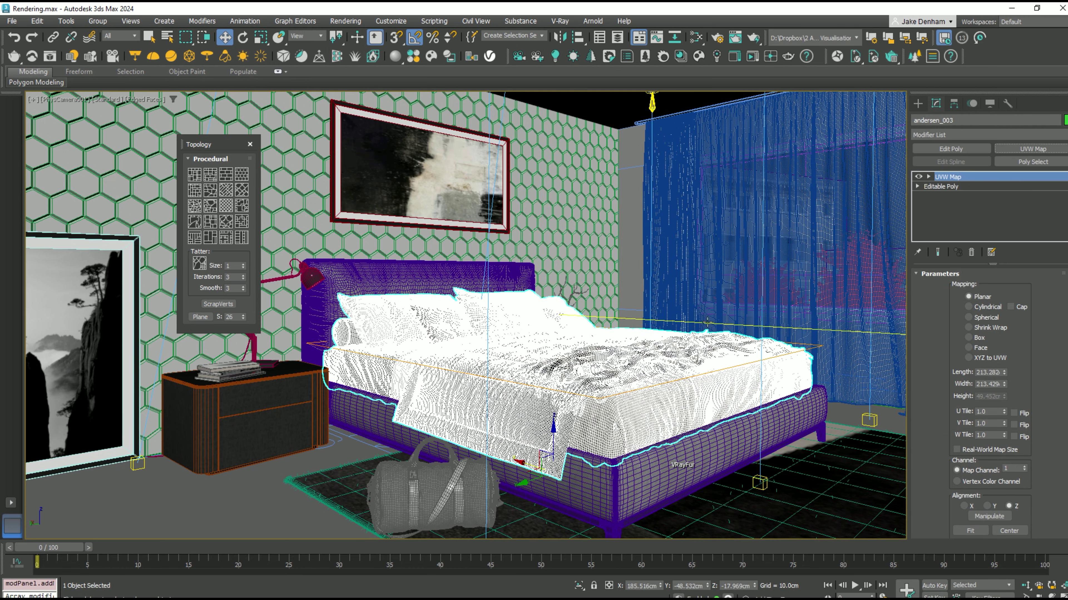
click(980, 134)
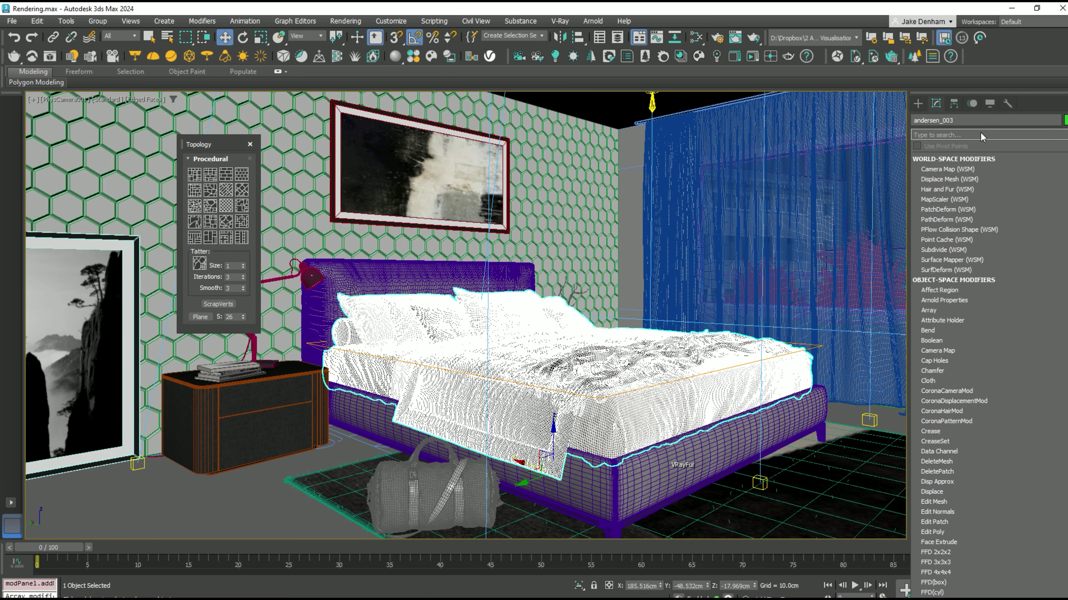
text(wel)
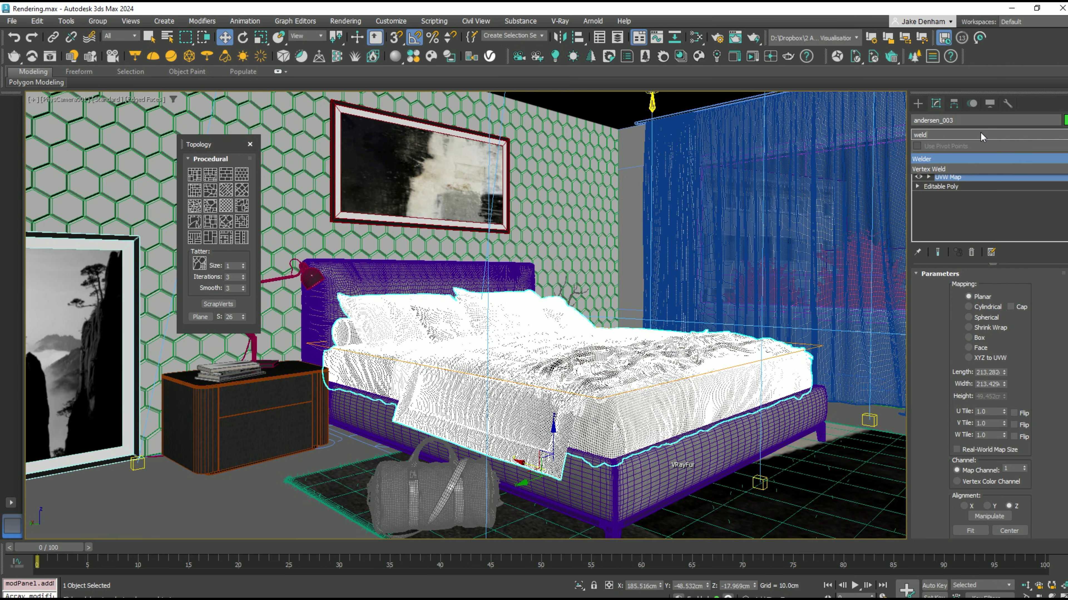
text(d)
key(Return)
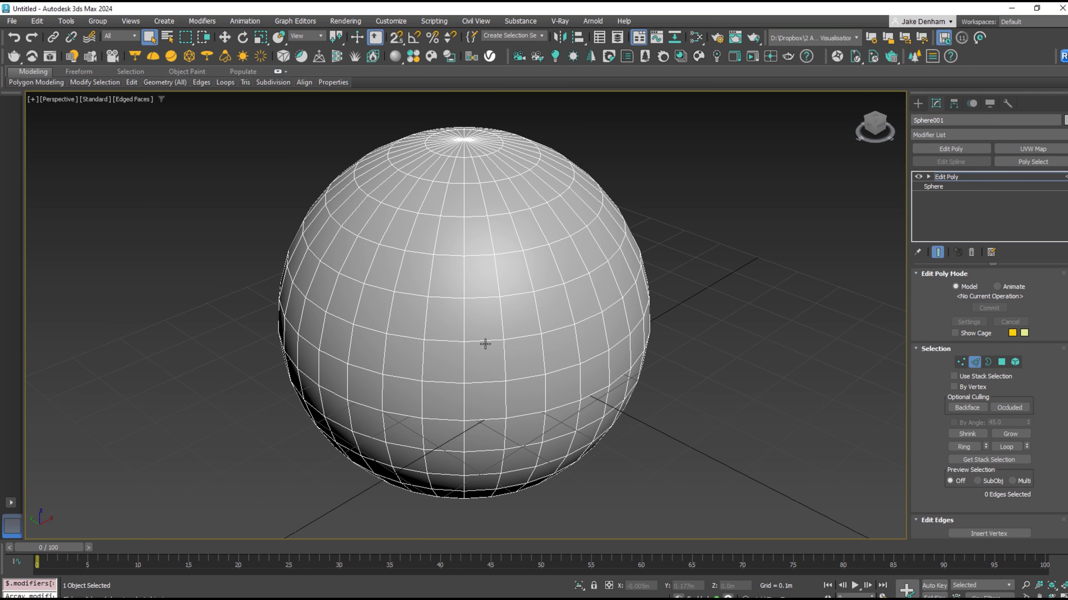
Expand single sphere edges into a full loop with Alt+L and a full ring with Alt+R
double_click(485, 343)
click(733, 356)
click(491, 340)
key(alt+l)
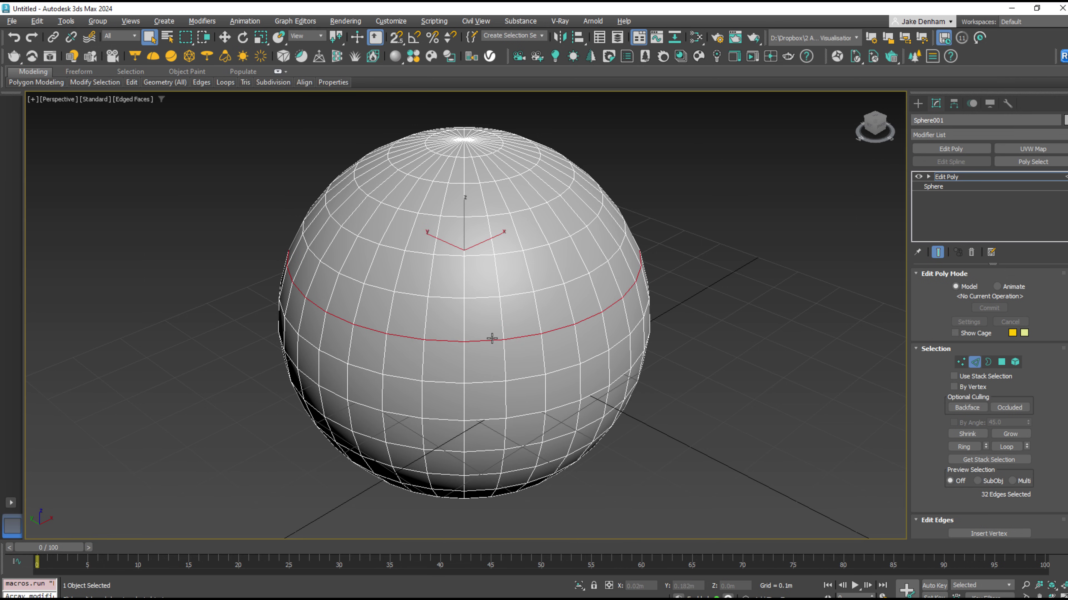
click(485, 299)
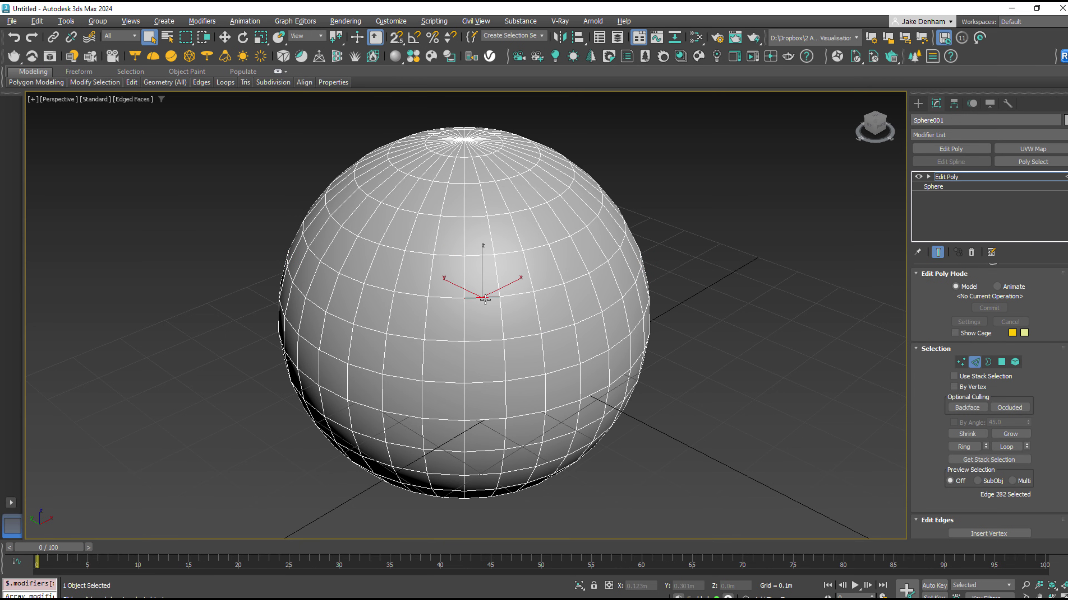
key(alt+r)
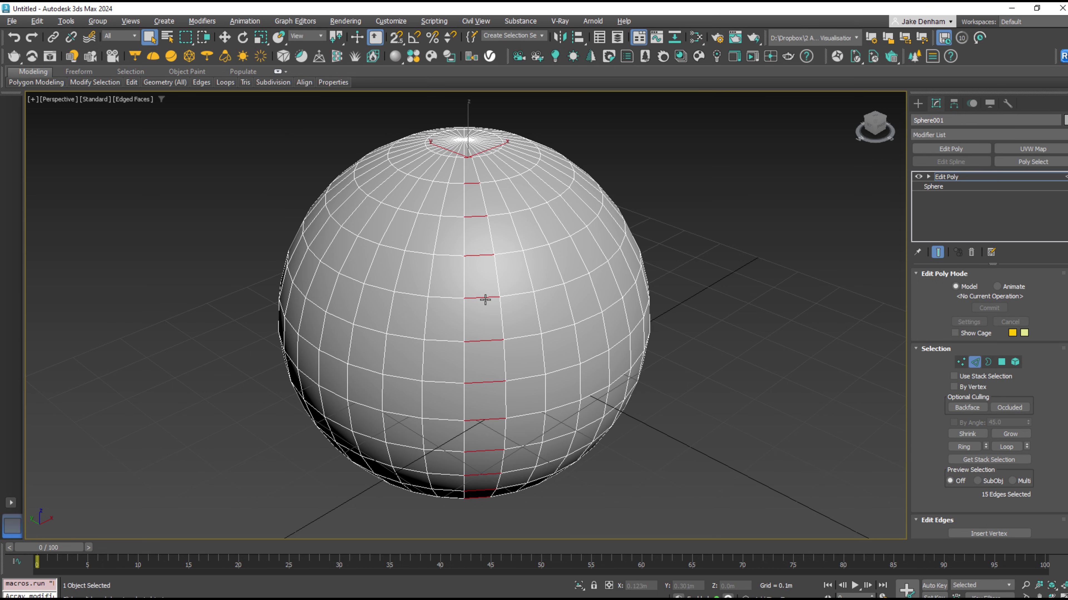
Grow and shrink one equator edge with Ctrl+Page Up/Page Down, then undo a ring selection
click(489, 341)
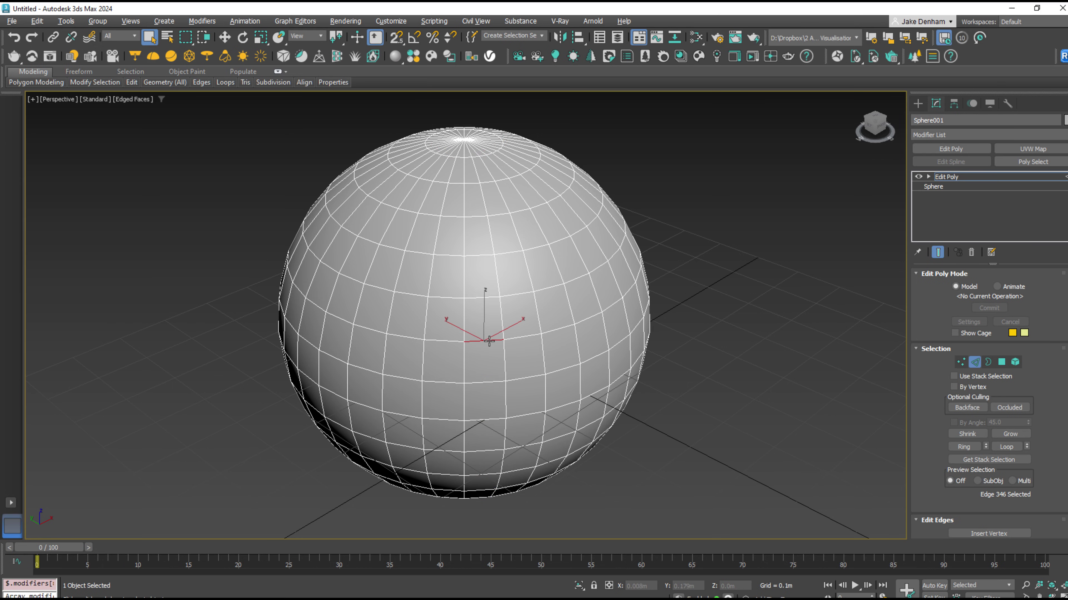
key(ctrl+Page_Up)
key(ctrl+Page_Up)
key(ctrl+Page_Up)
key(ctrl+Page_Up)
key(ctrl+Page_Up)
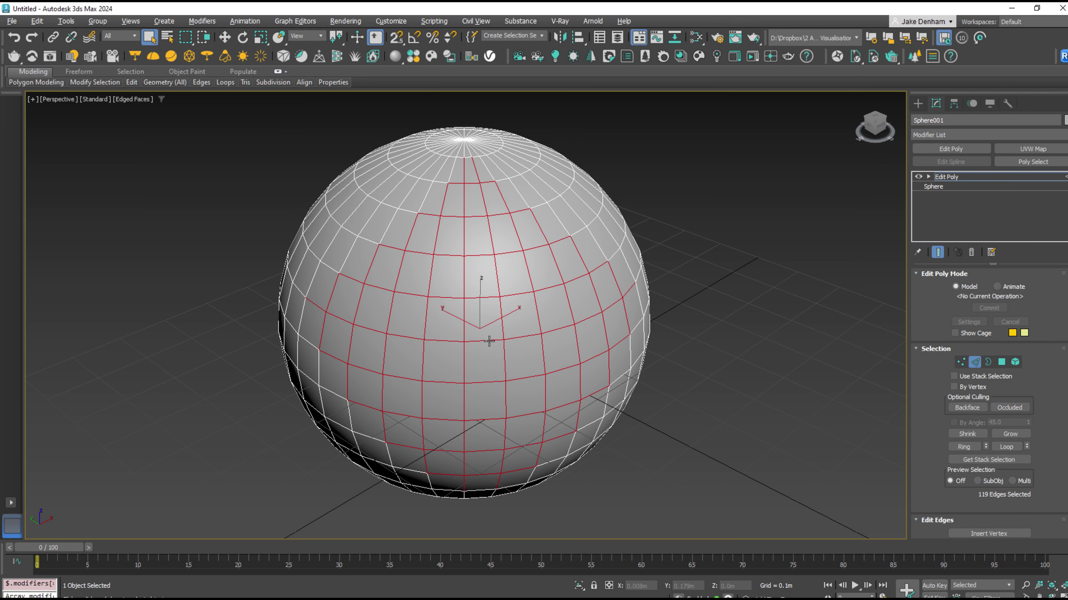
key(ctrl+Page_Down)
key(ctrl+Page_Down)
key(ctrl+Page_Down)
key(ctrl+Page_Down)
key(ctrl+Page_Down)
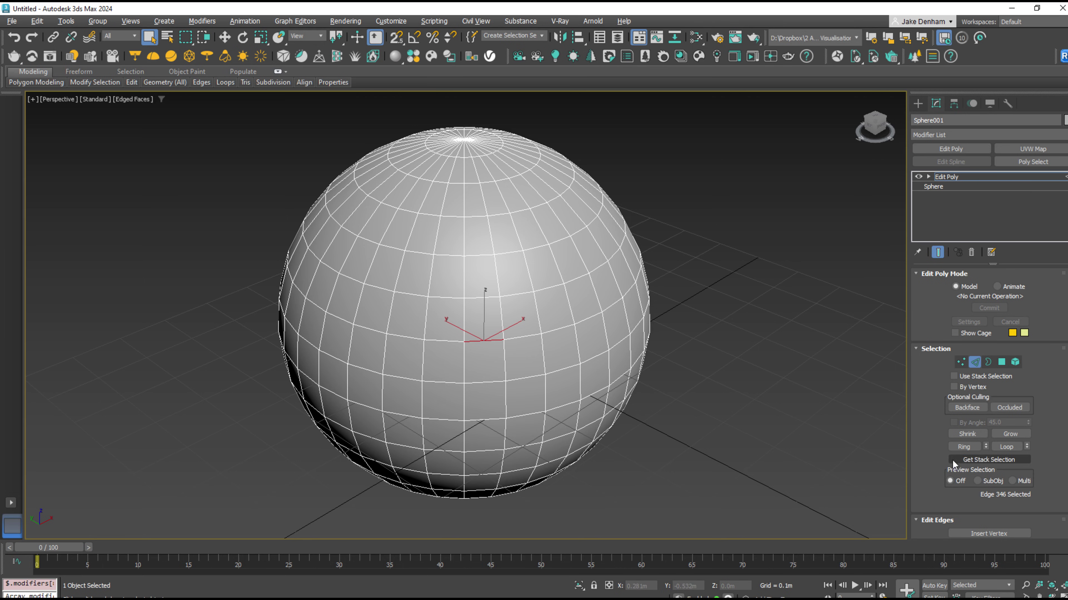
click(970, 449)
key(ctrl+z)
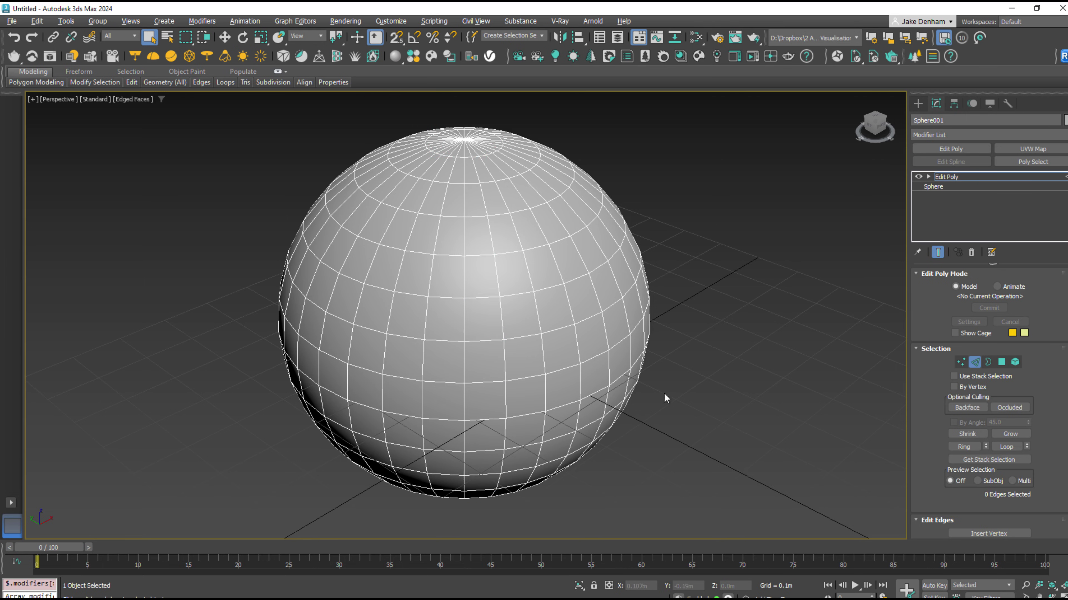
Use the Ring spinner to shift the edge up and down, then add and remove ring edges
click(986, 448)
click(985, 448)
click(985, 448)
click(986, 448)
click(986, 448)
click(985, 448)
click(986, 448)
ctrl+click(986, 448)
ctrl+click(986, 448)
ctrl+click(986, 448)
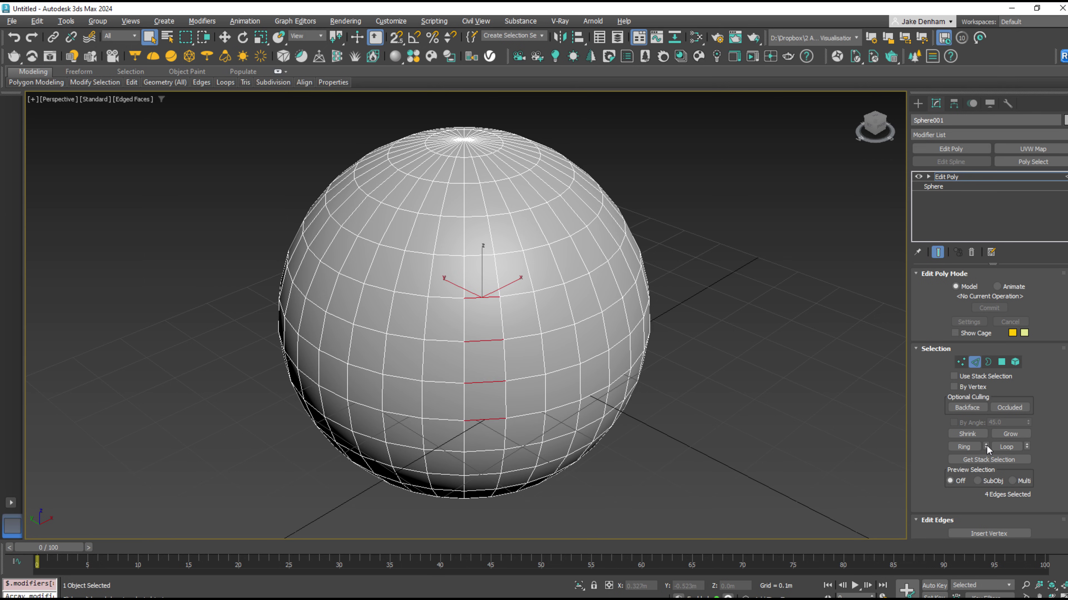
alt+click(986, 445)
alt+click(986, 445)
Use the Loop spinner to extend and shrink the selection, moving two edges to the front
click(1026, 445)
click(1026, 445)
click(1026, 444)
click(1026, 444)
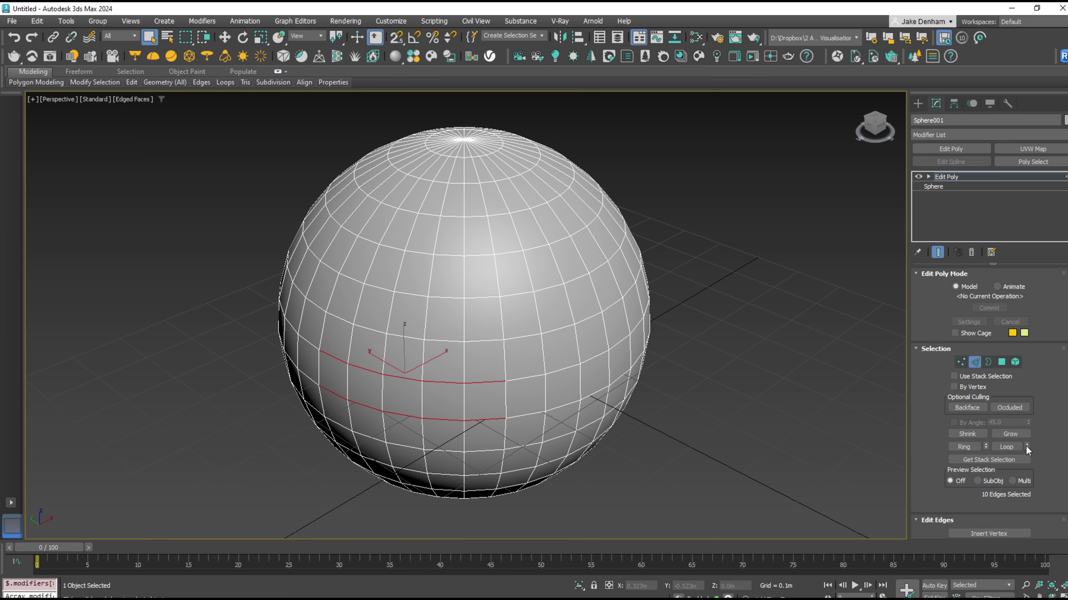
click(1026, 448)
click(1026, 449)
click(1026, 449)
click(1026, 449)
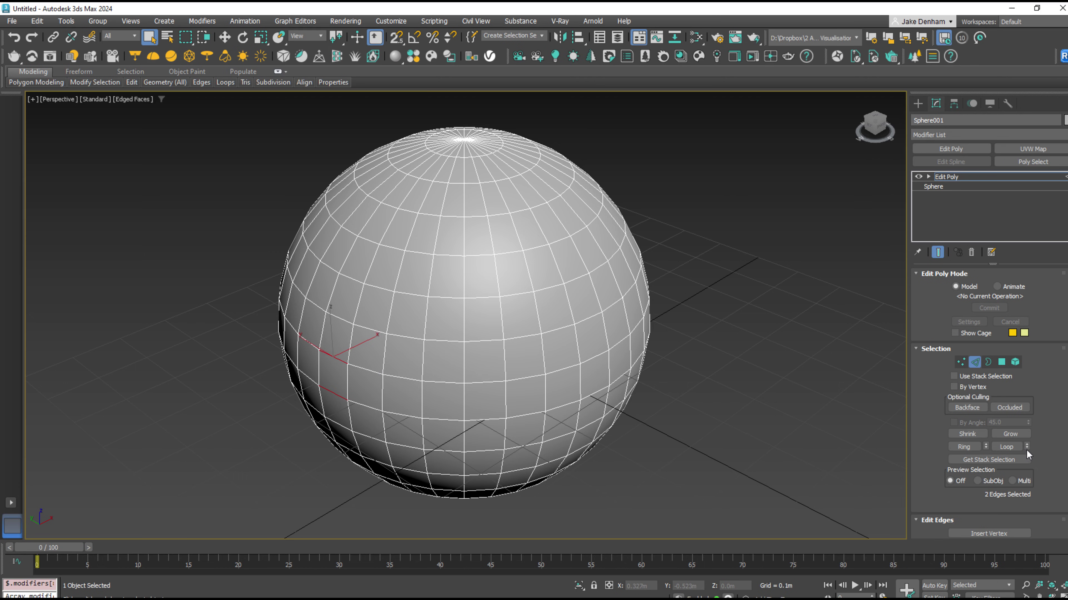
click(1026, 449)
click(1026, 449)
click(1026, 449)
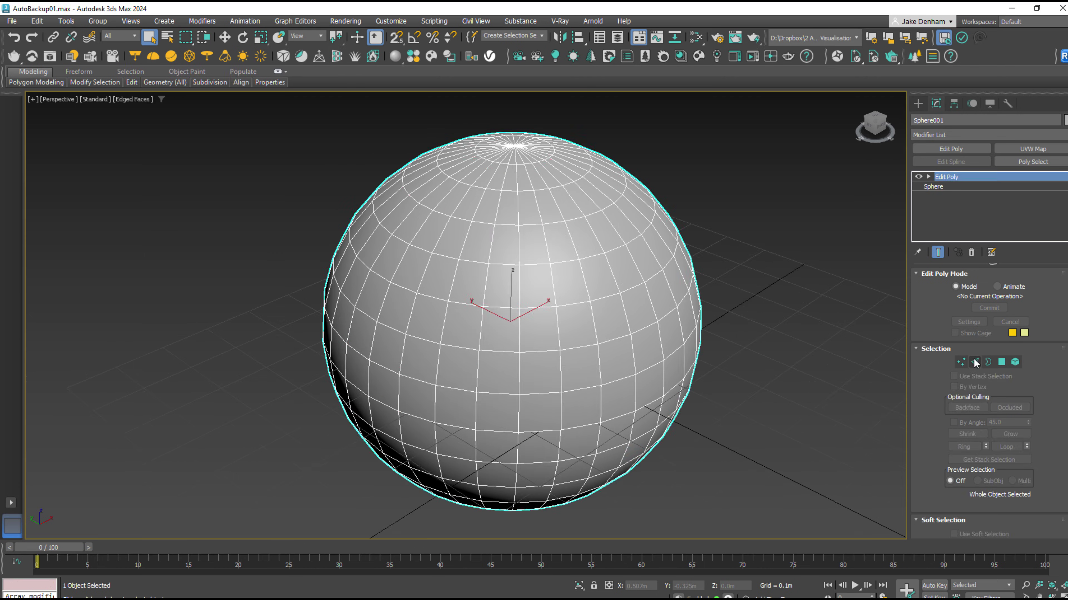
Select the equator edge loop and convert it to polygons, then vertices, then edges
click(975, 360)
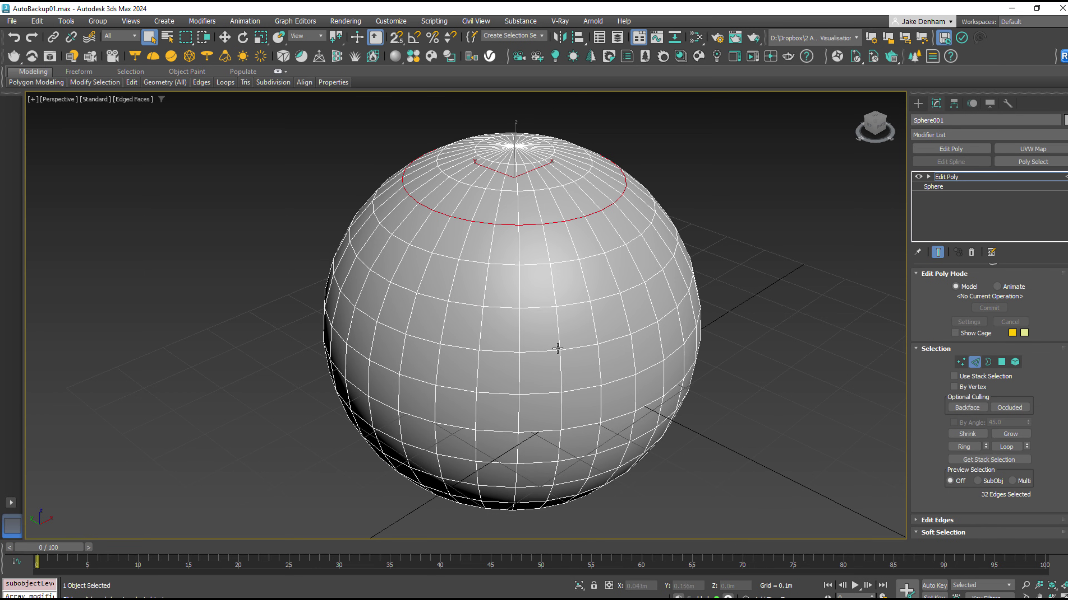
double_click(544, 352)
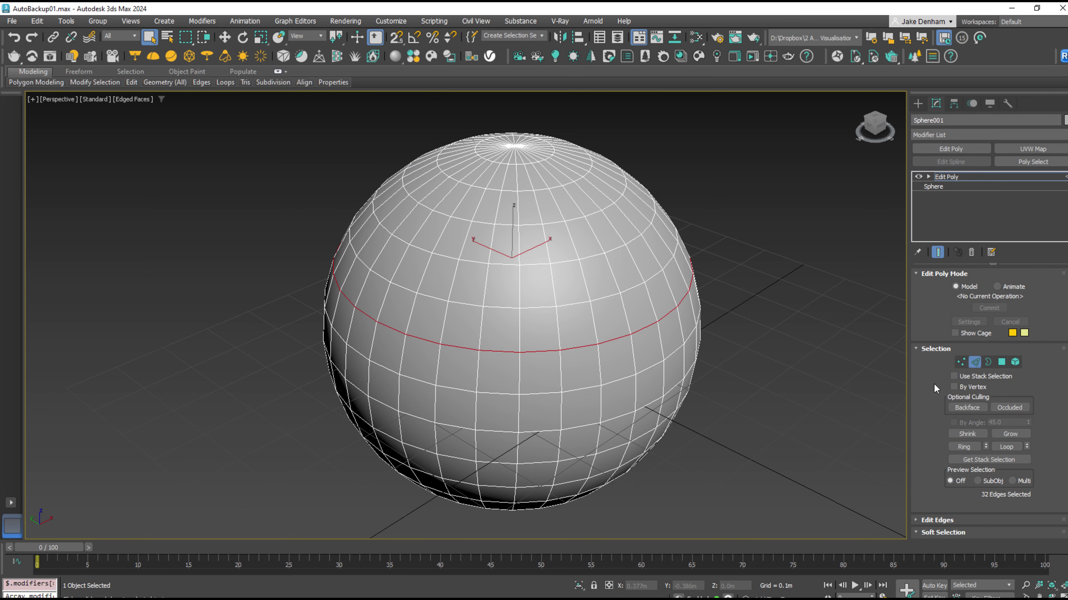
ctrl+click(1003, 363)
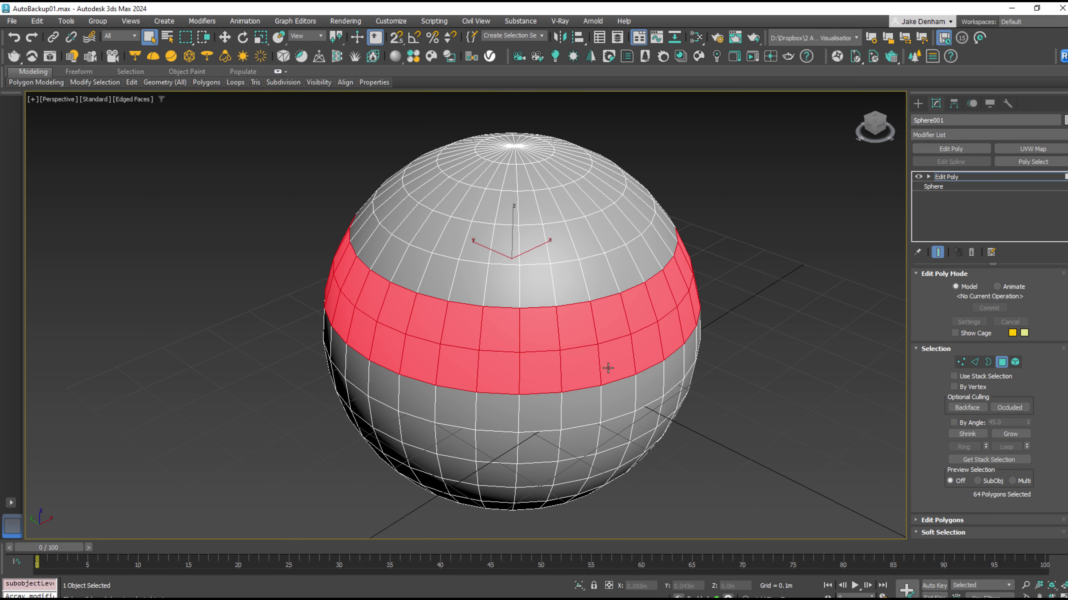
ctrl+click(962, 364)
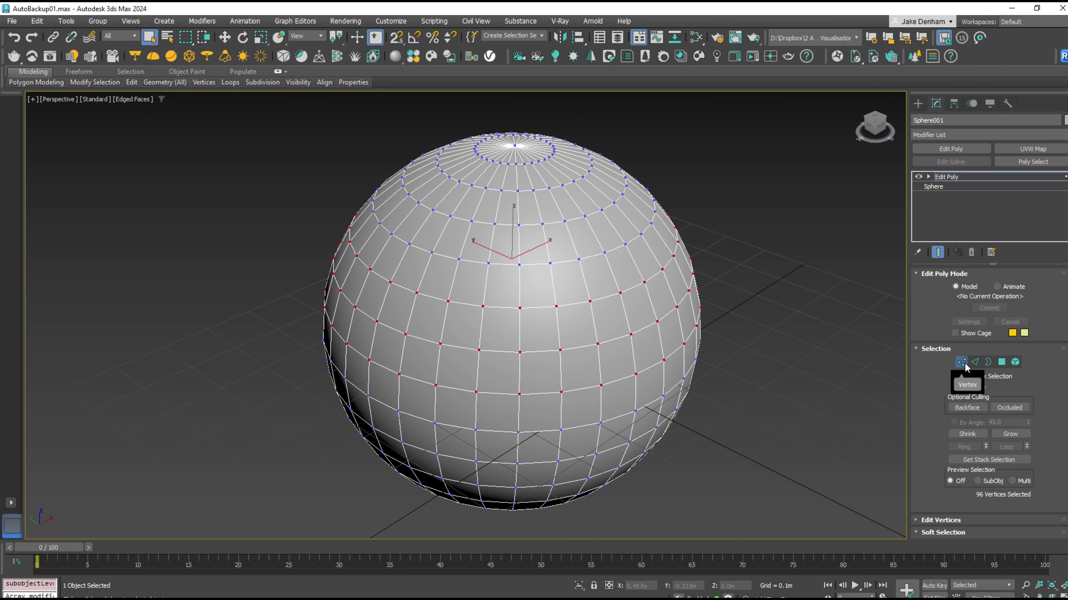
ctrl+click(974, 363)
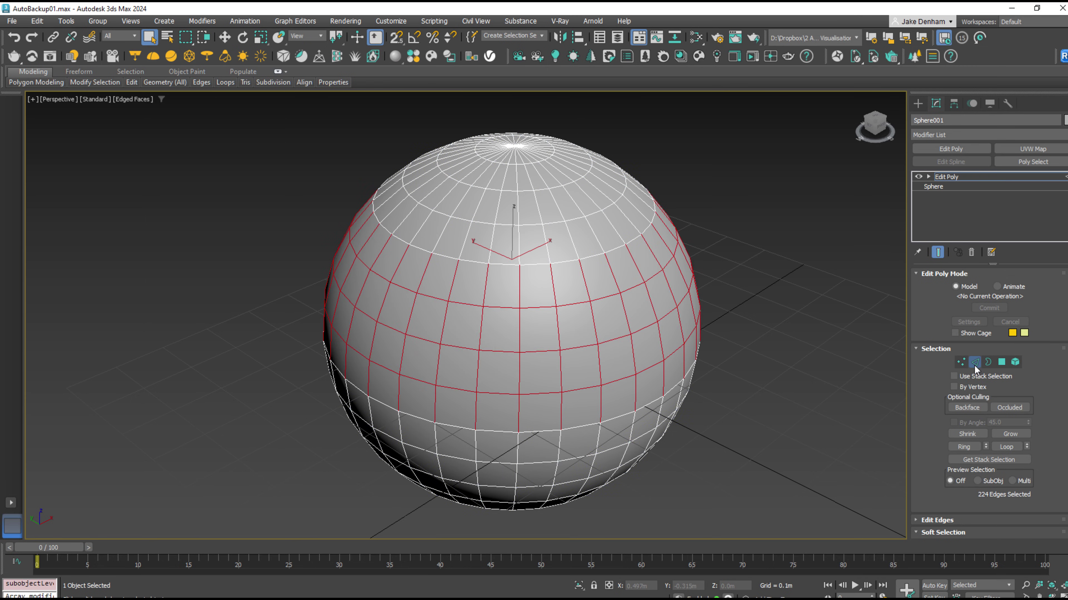
click(1002, 362)
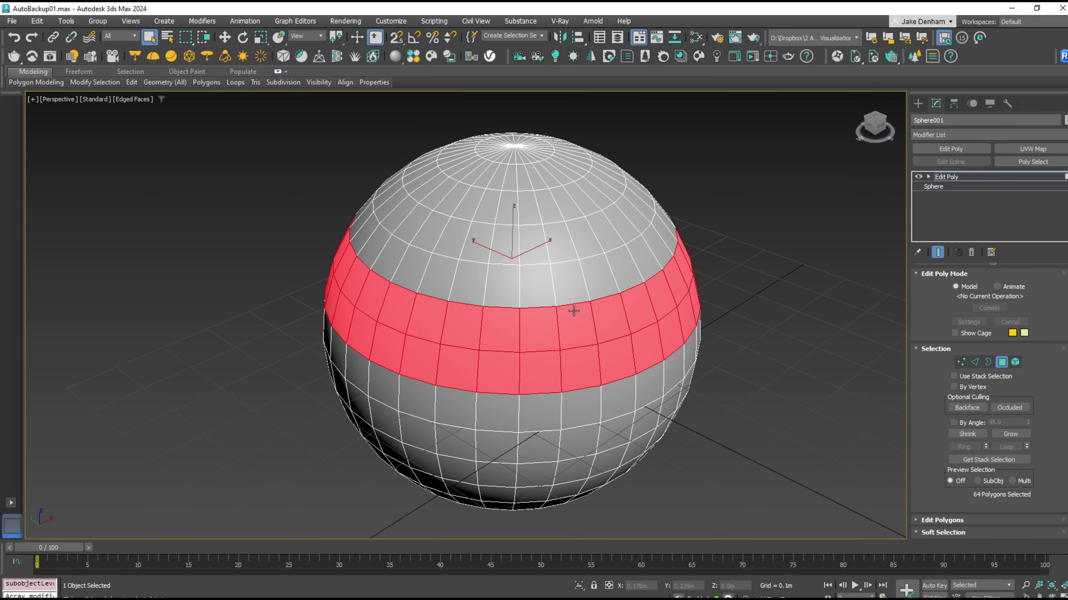
Select two separate polygons and convert them to their border edges
click(543, 251)
ctrl+click(558, 374)
ctrl+click(974, 362)
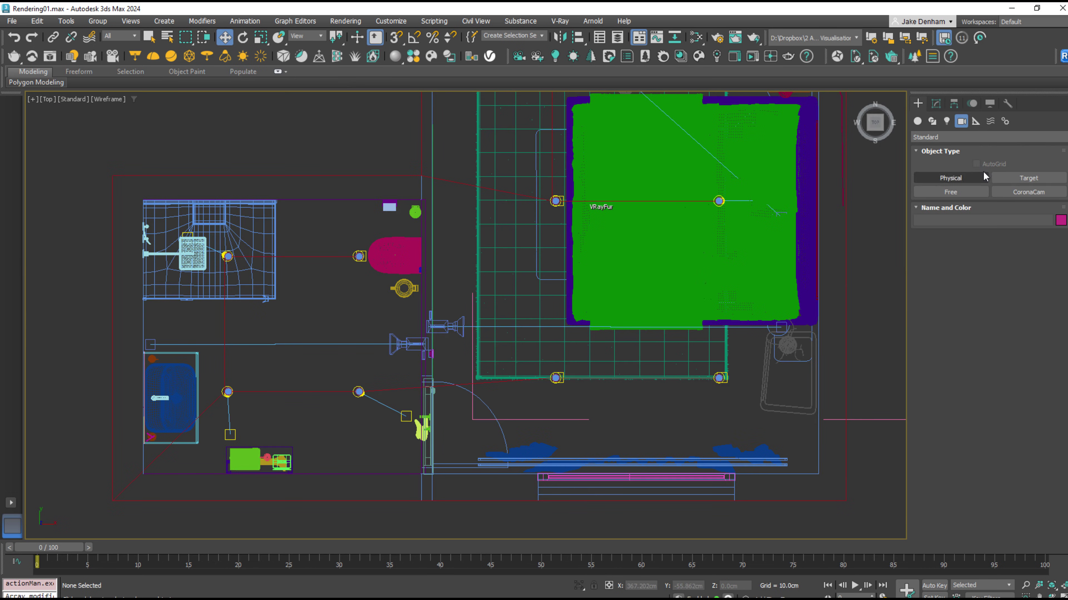
Create a test Physical camera in the viewport, then delete it
click(950, 177)
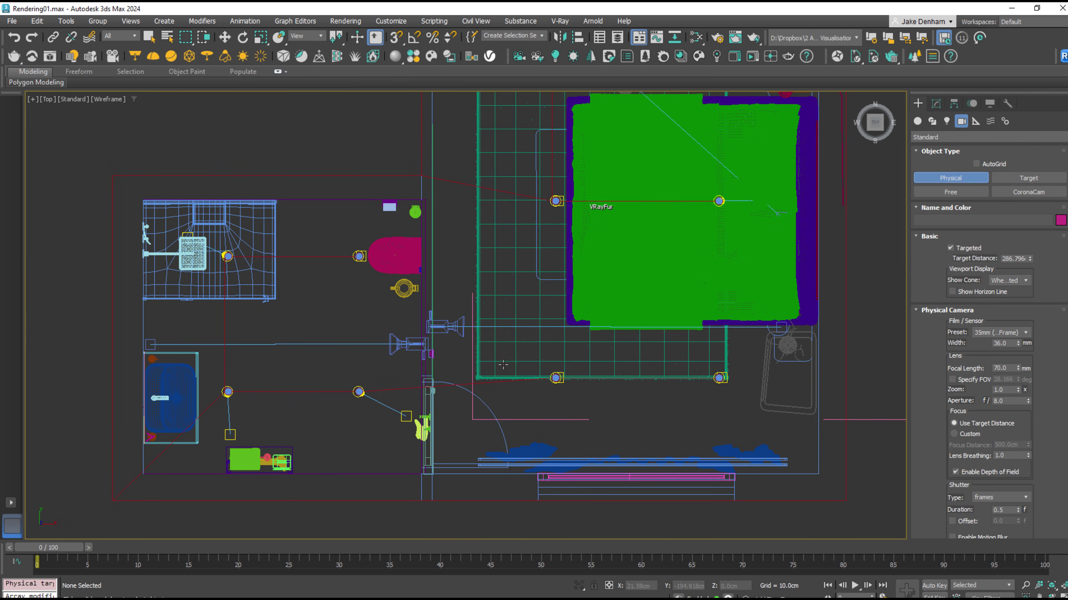
drag(470, 366, 778, 363)
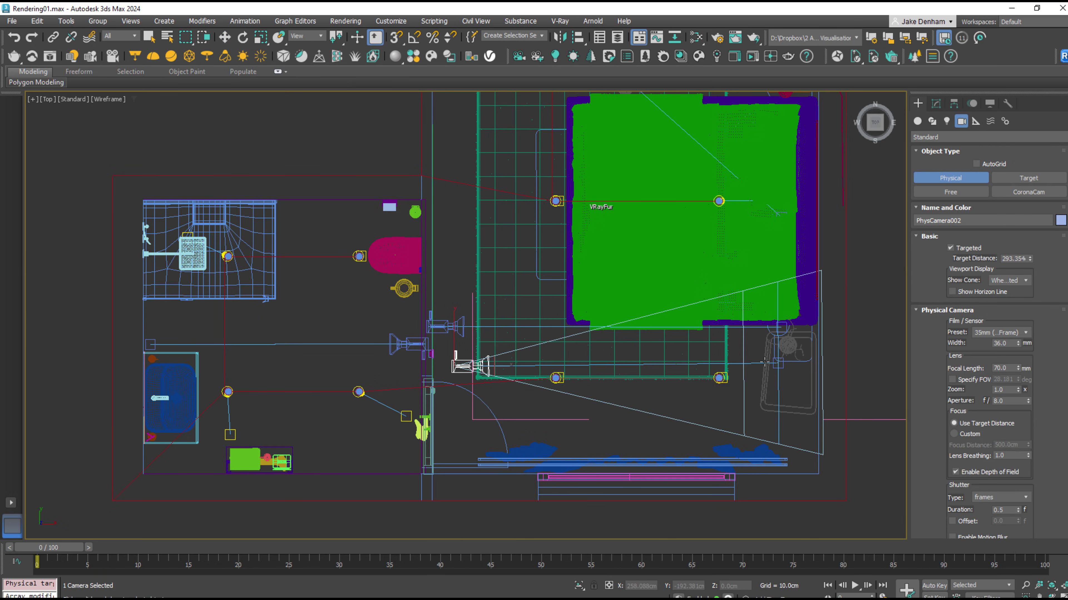
right_click(766, 362)
key(Delete)
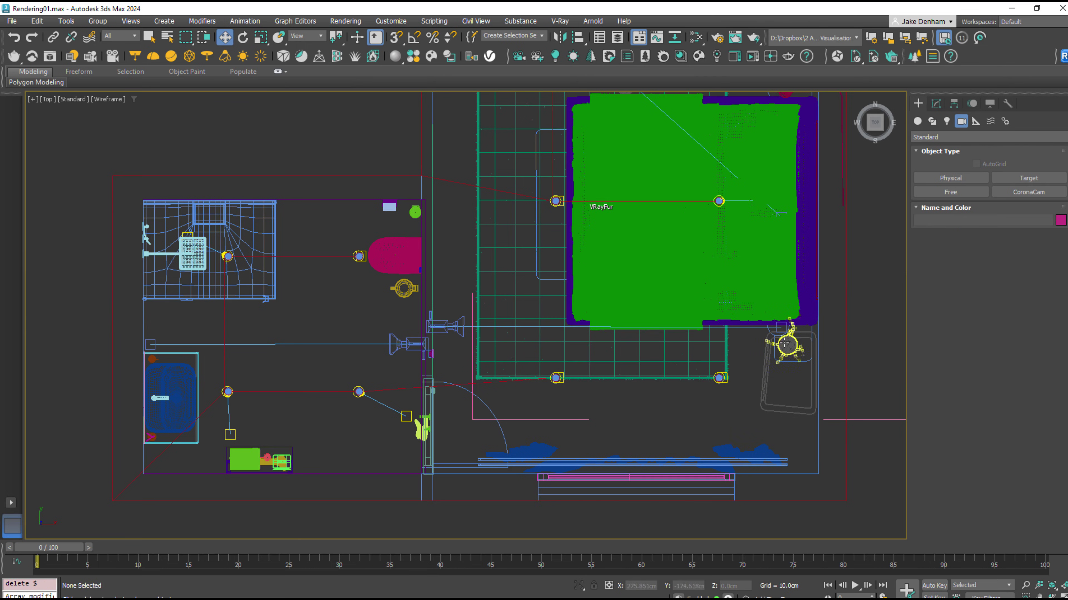
Frame the vase of branches in a shaded Perspective view and create PhysCamera002 from it
click(784, 344)
key(z)
alt+middle_drag(778, 341, 688, 255)
key(p)
scroll(686, 255, up, 2)
key(F3)
mouse_move(593, 336)
alt+middle_down()
mouse_move(599, 320)
mouse_move(570, 310)
alt+middle_up()
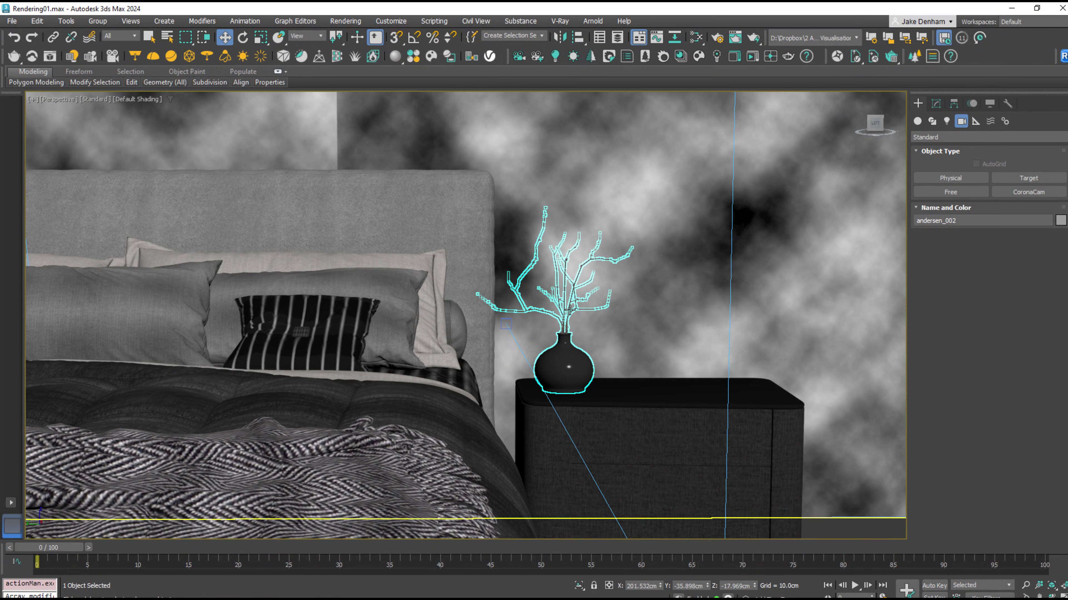
key(ctrl+c)
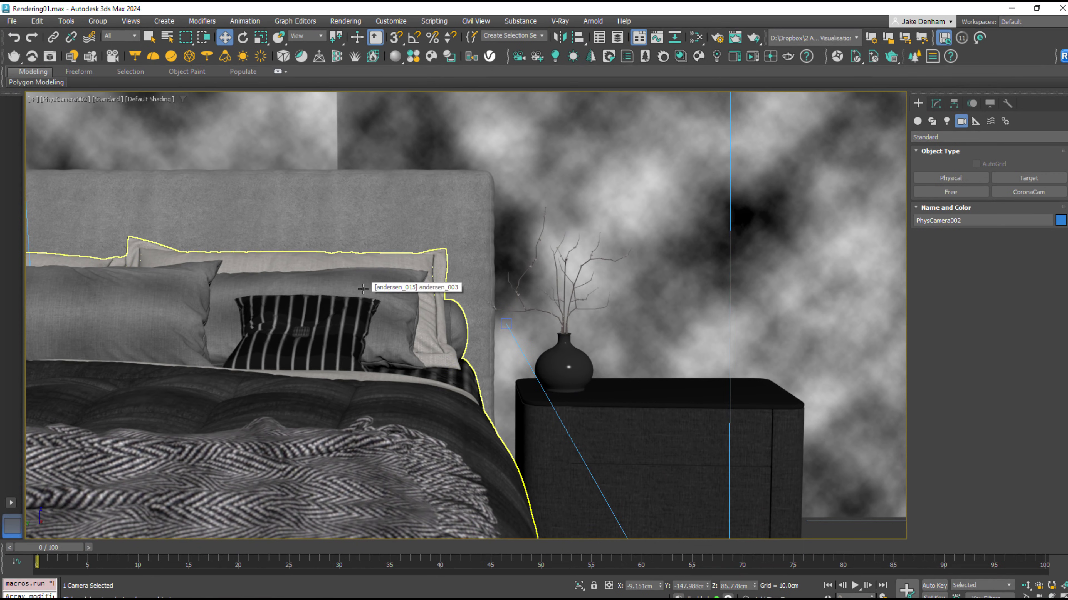
Set the camera view to wireframe, pan it, and undo the pan with Shift+Z
key(F3)
click(654, 271)
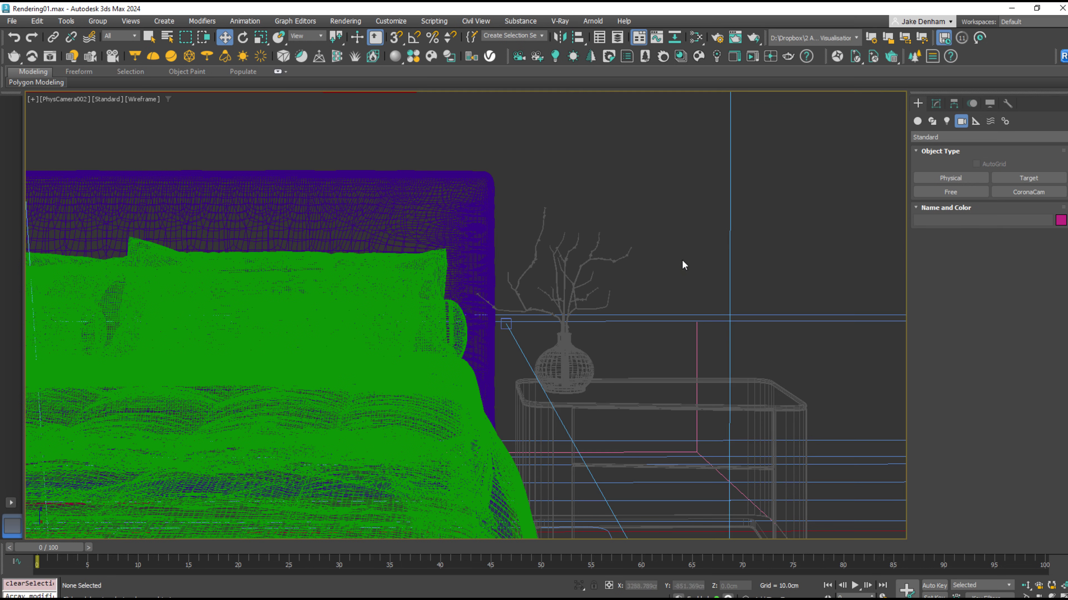
middle_drag(720, 270, 663, 266)
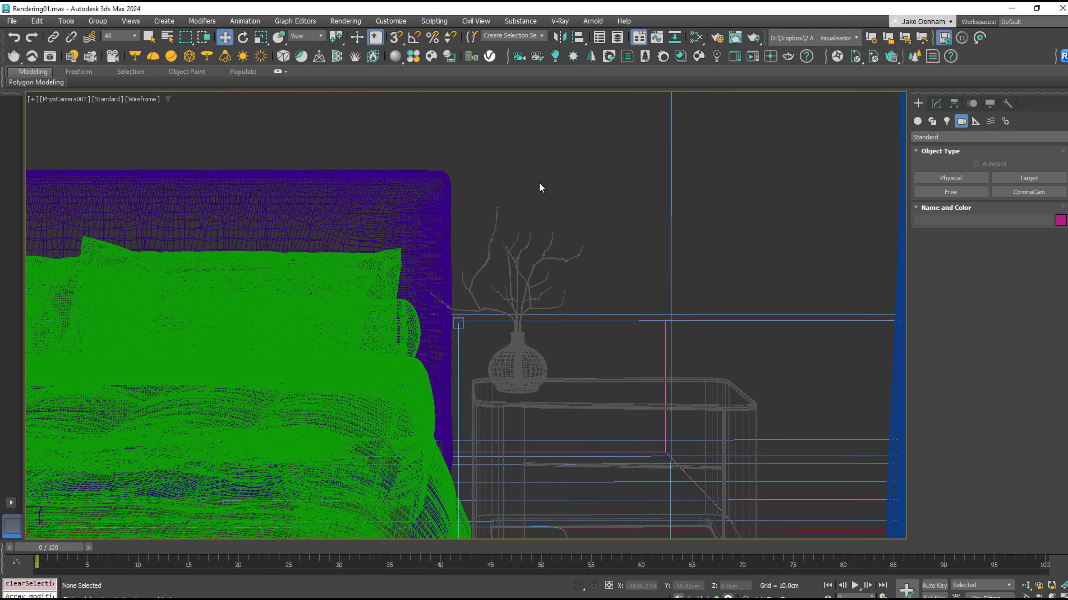
key(shift+z)
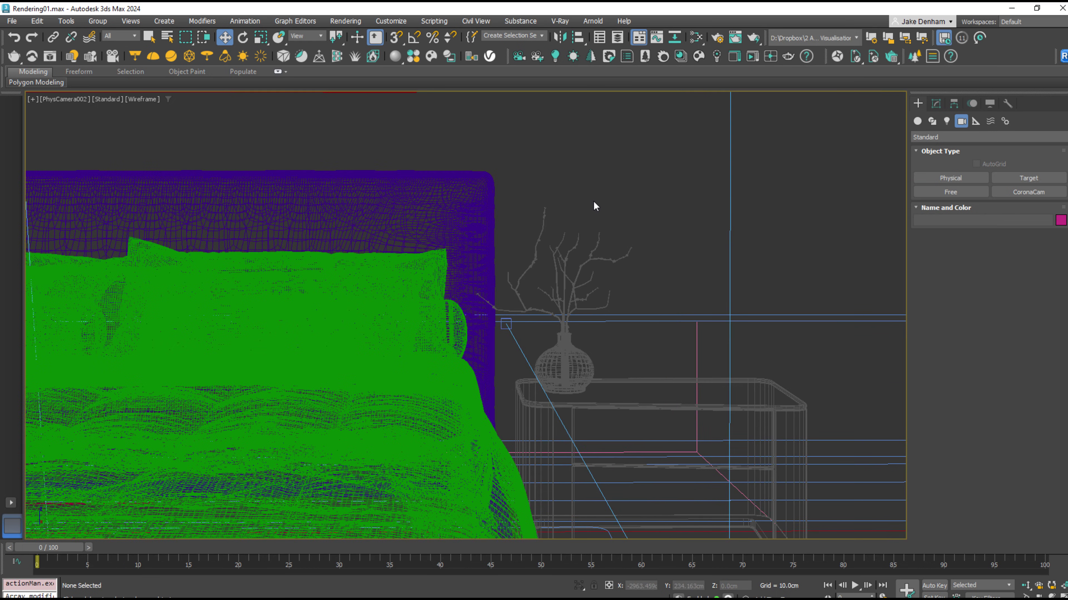
Switch to Top view, zoom in on the bed, and select then deselect the camera
key(t)
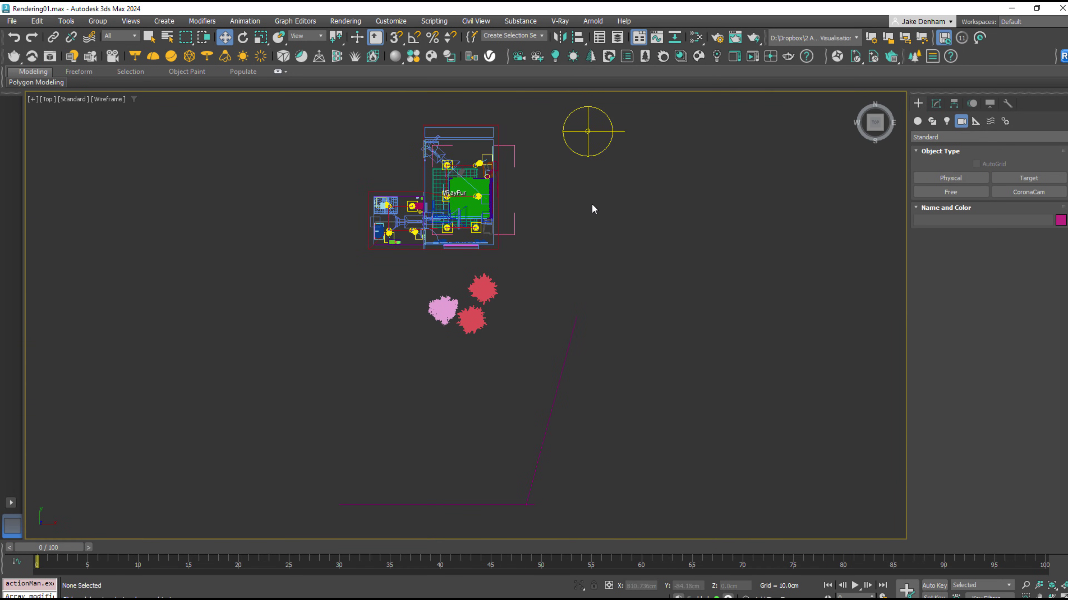
scroll(459, 211, up, 6)
scroll(370, 209, up, 4)
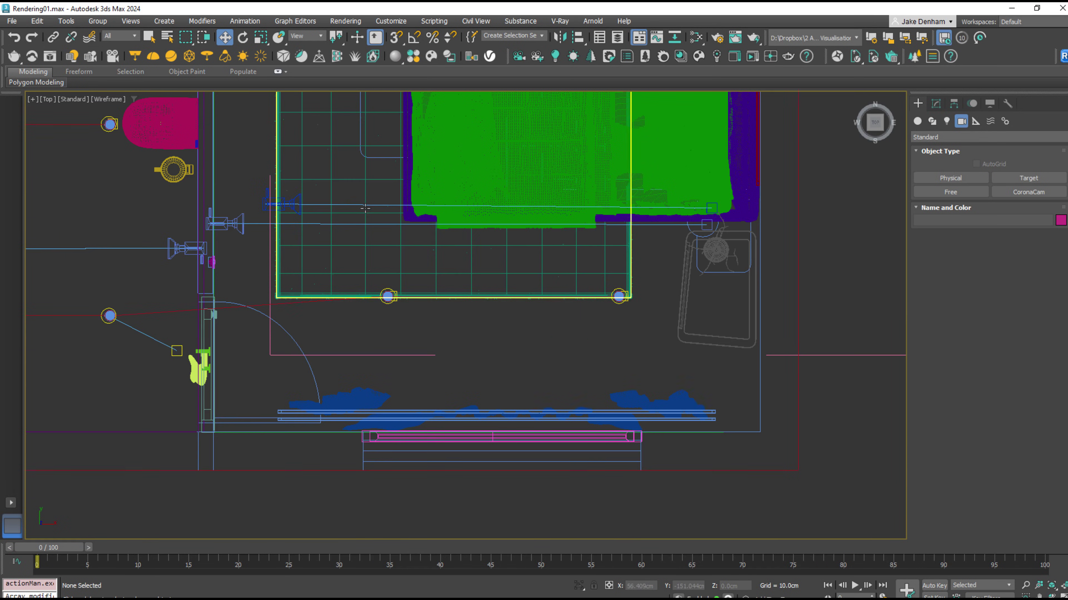
click(280, 203)
click(237, 108)
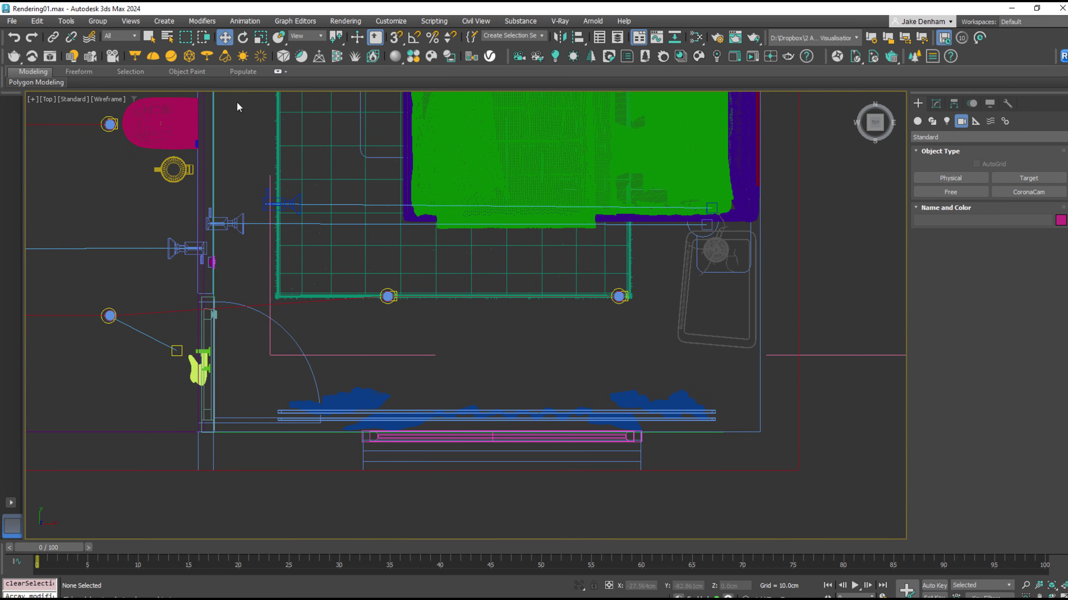
Limit the selection filter to Cameras and drag-select the bedroom camera and its target
click(122, 36)
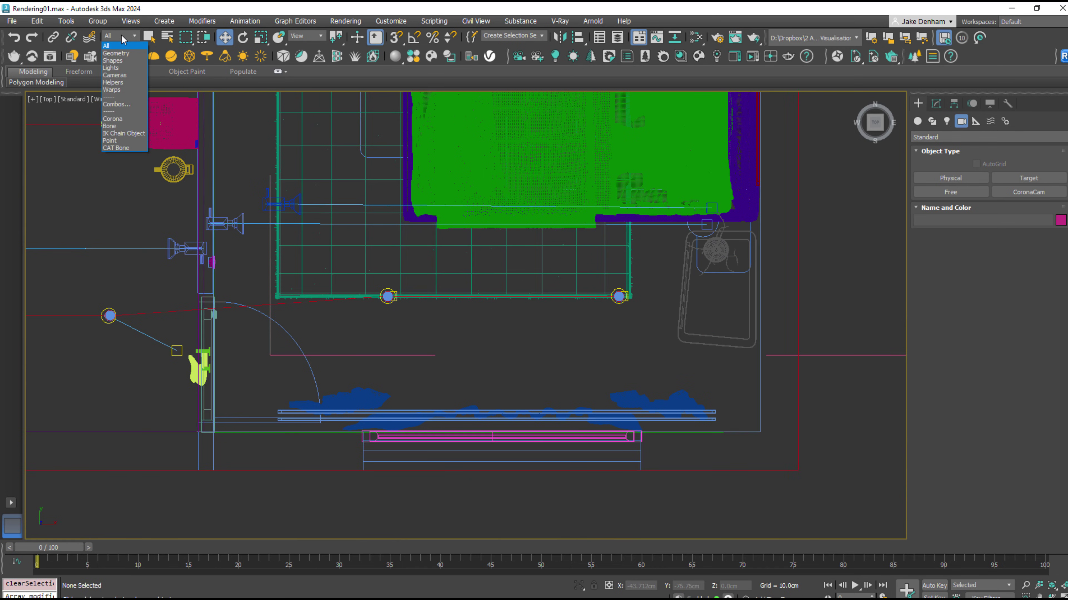
click(126, 75)
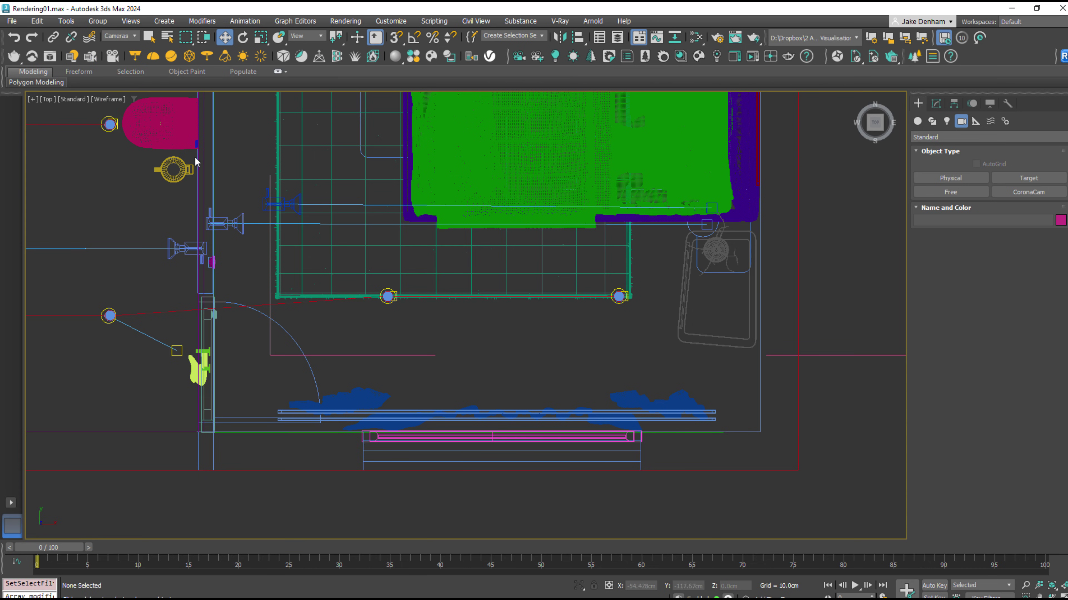
key(ctrl+a)
click(856, 298)
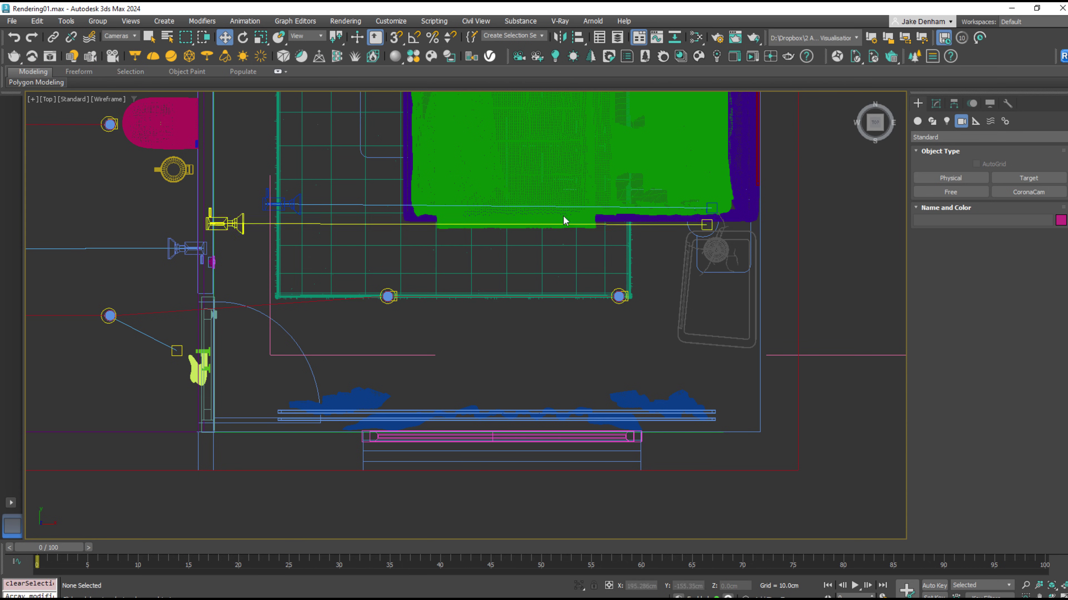
drag(269, 143, 818, 352)
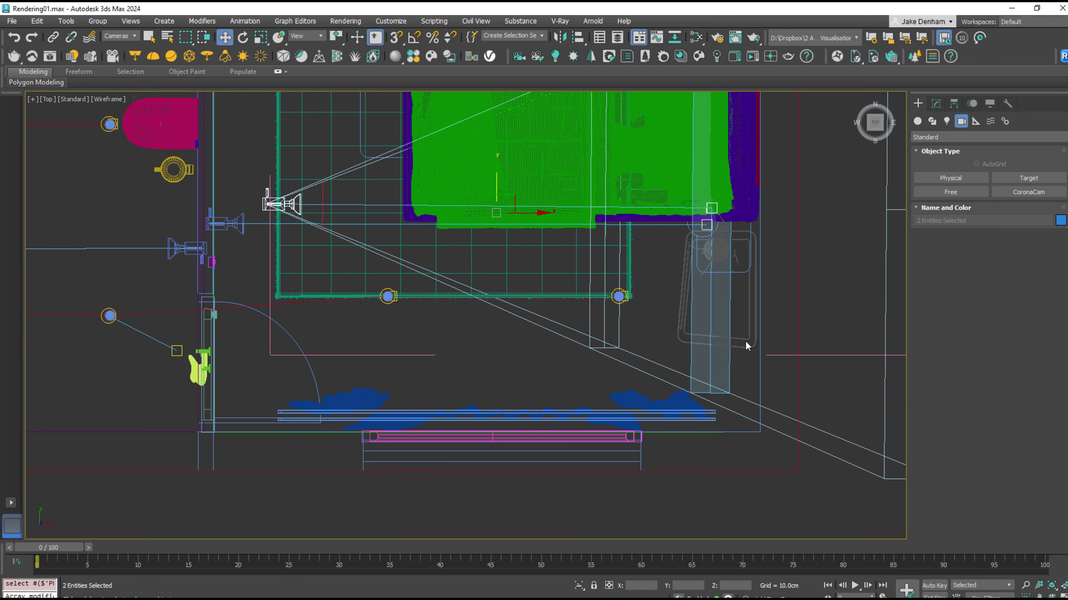
click(121, 36)
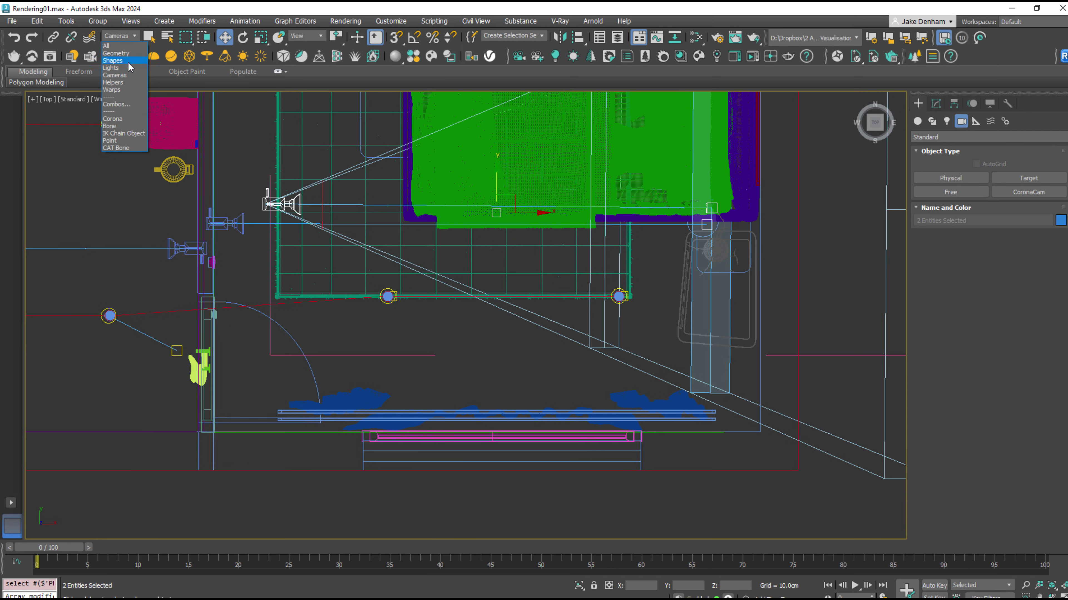
click(830, 262)
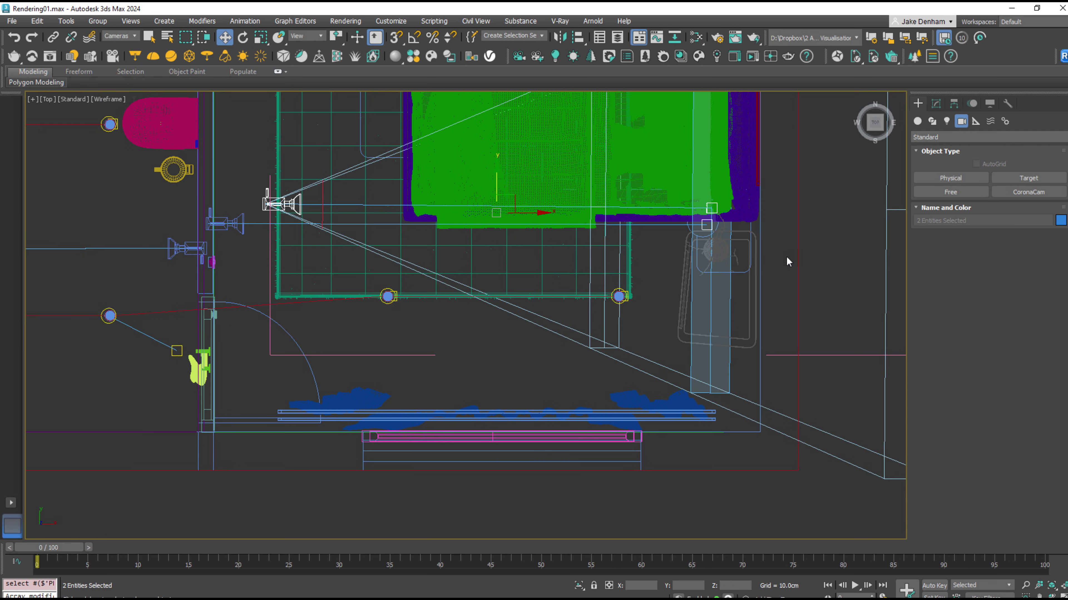
Freeze the camera and target, then look through PhysCamera002 at the bed
right_click(335, 197)
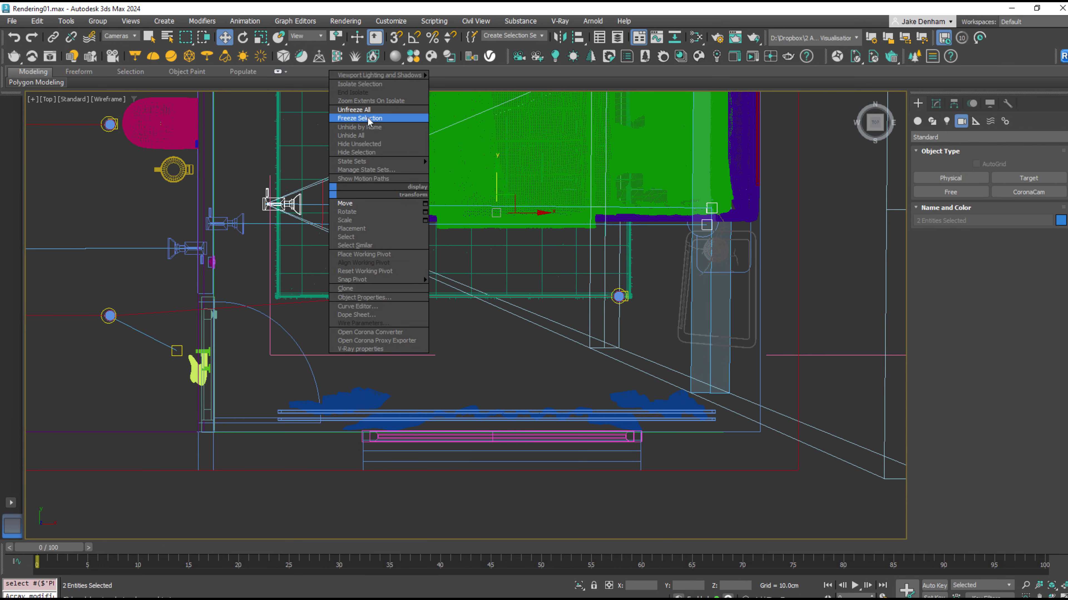
click(369, 119)
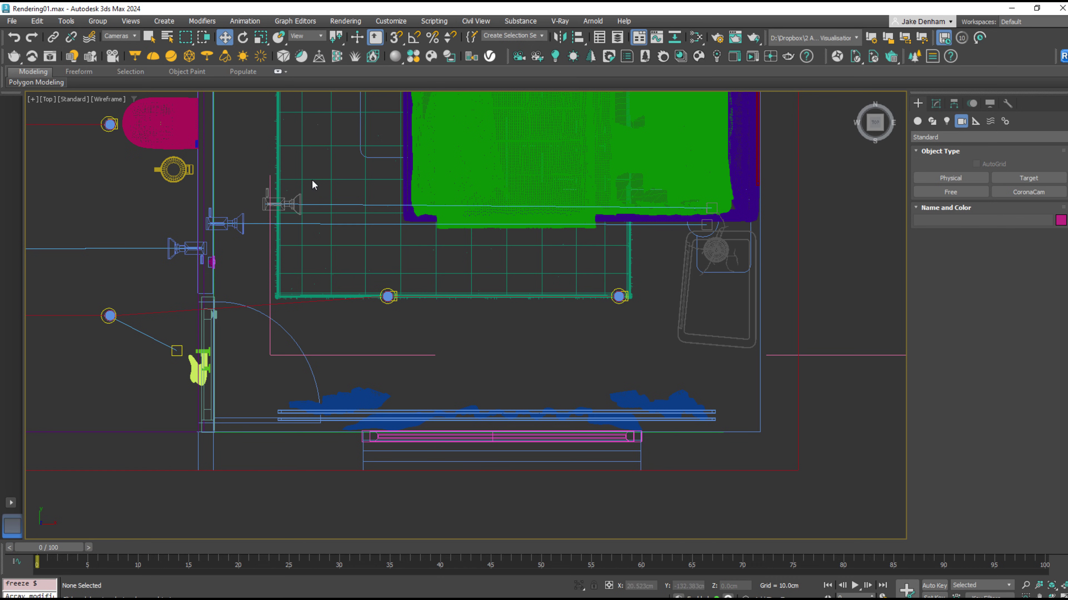
key(c)
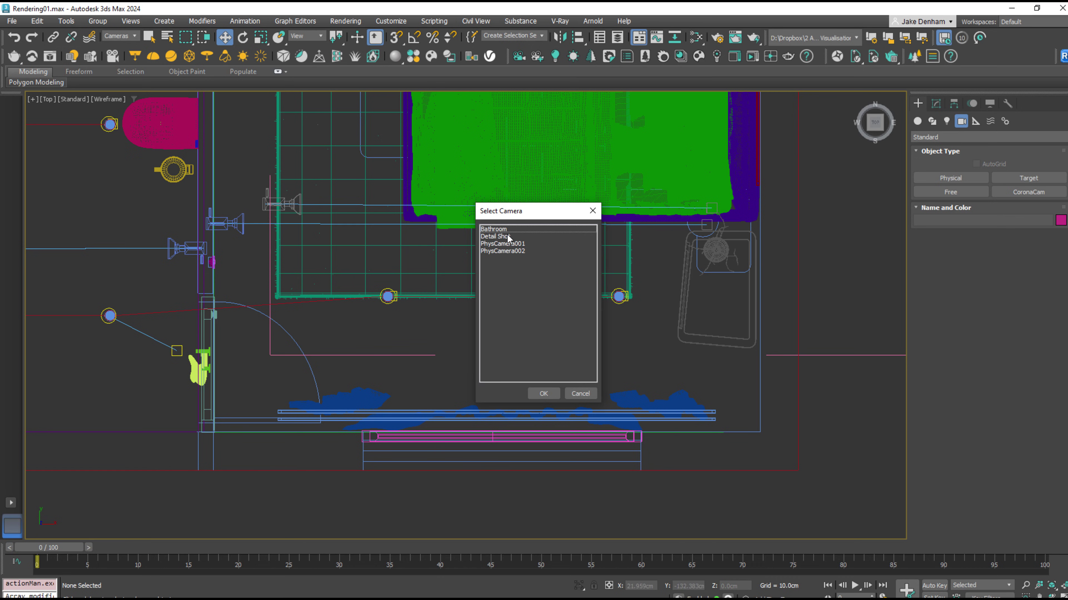
double_click(510, 251)
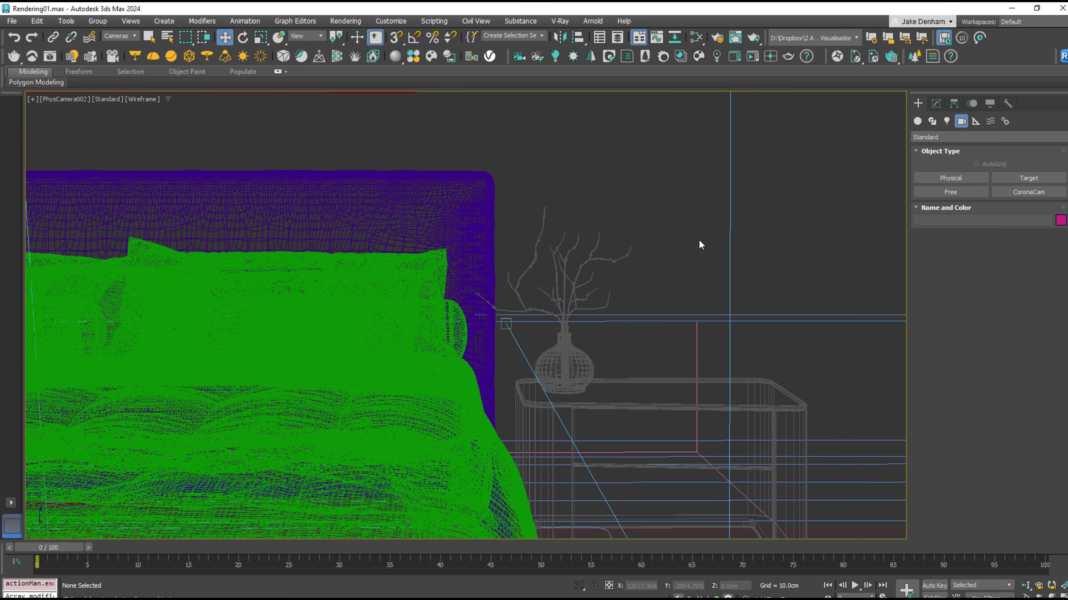
middle_drag(577, 243, 644, 274)
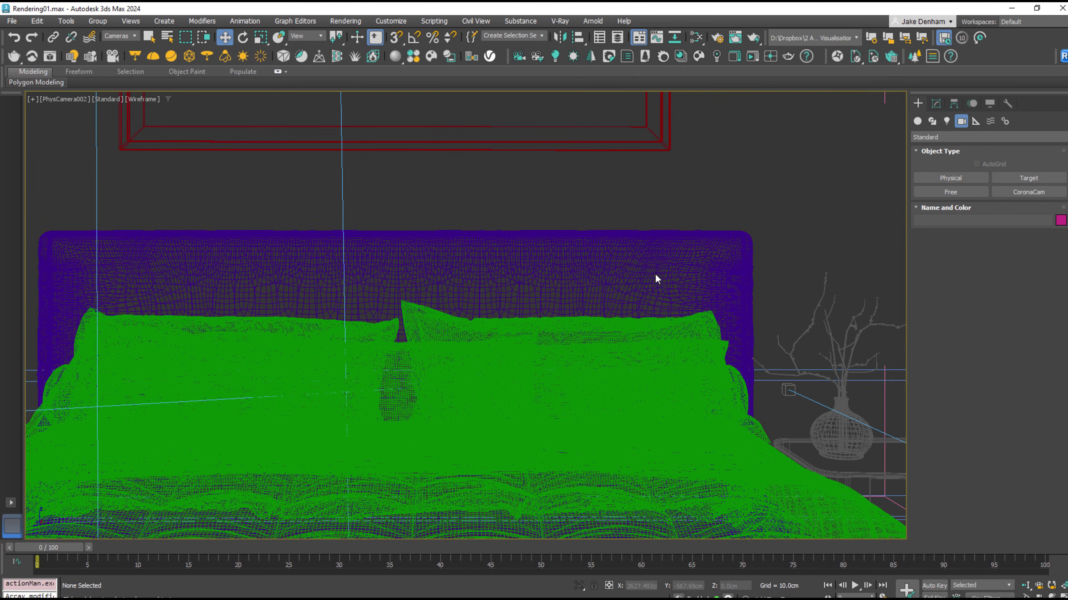
Unfreeze all frozen objects from the viewport quad menu
key(shift+z)
key(t)
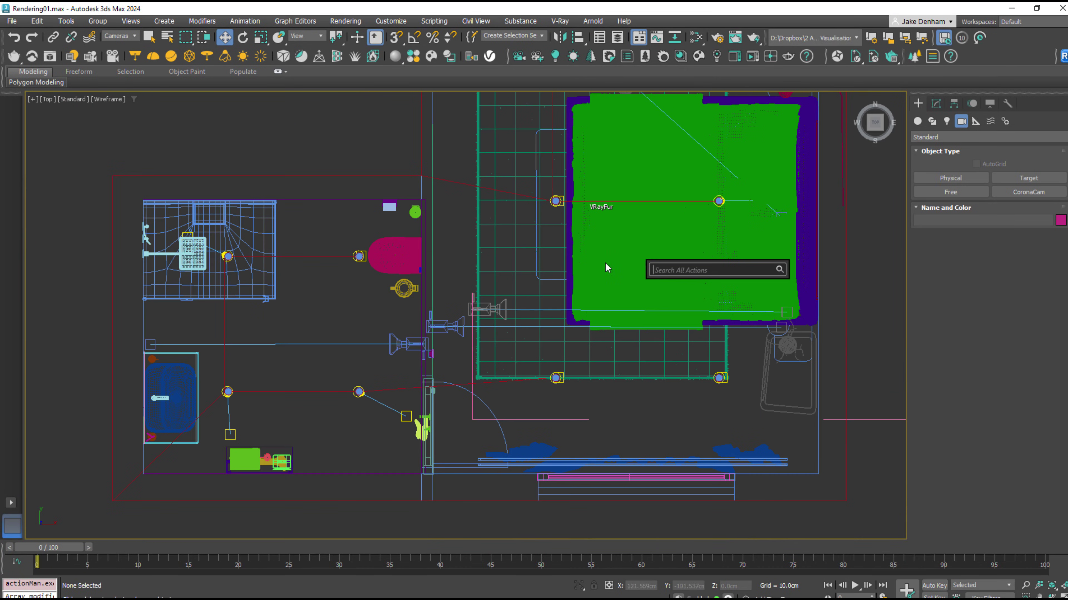
right_click(553, 276)
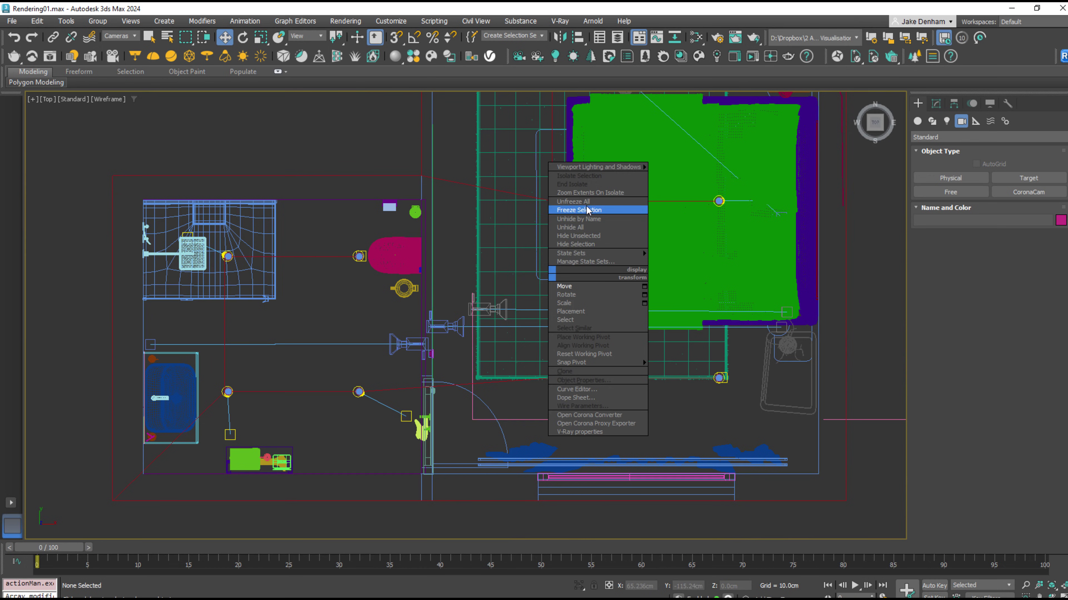
click(573, 202)
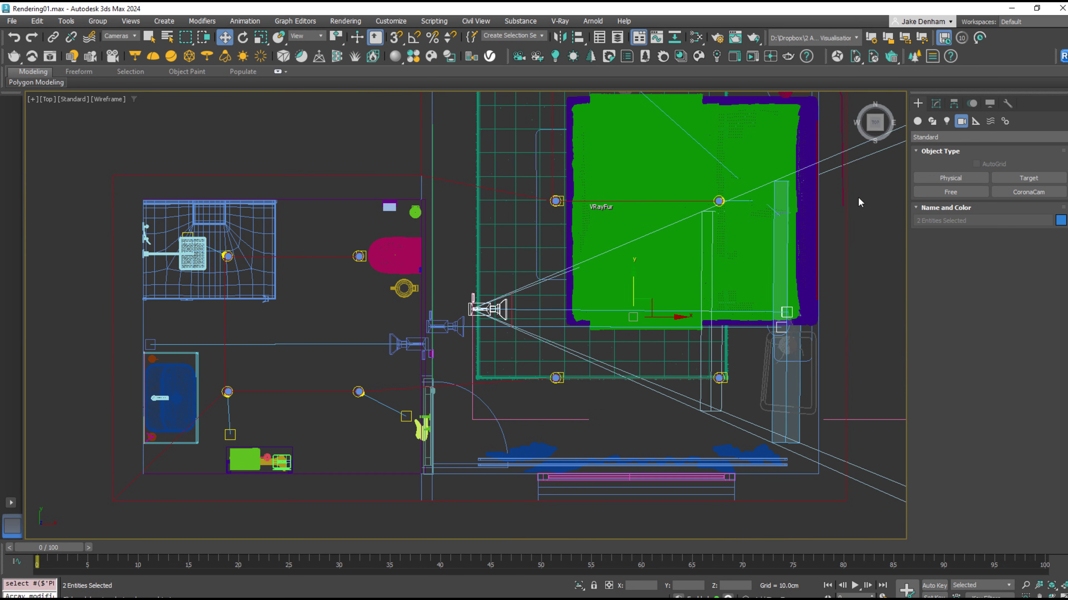
Lock Move, Rotate and Scale on X, Y and Z under Hierarchy > Link Info
click(954, 104)
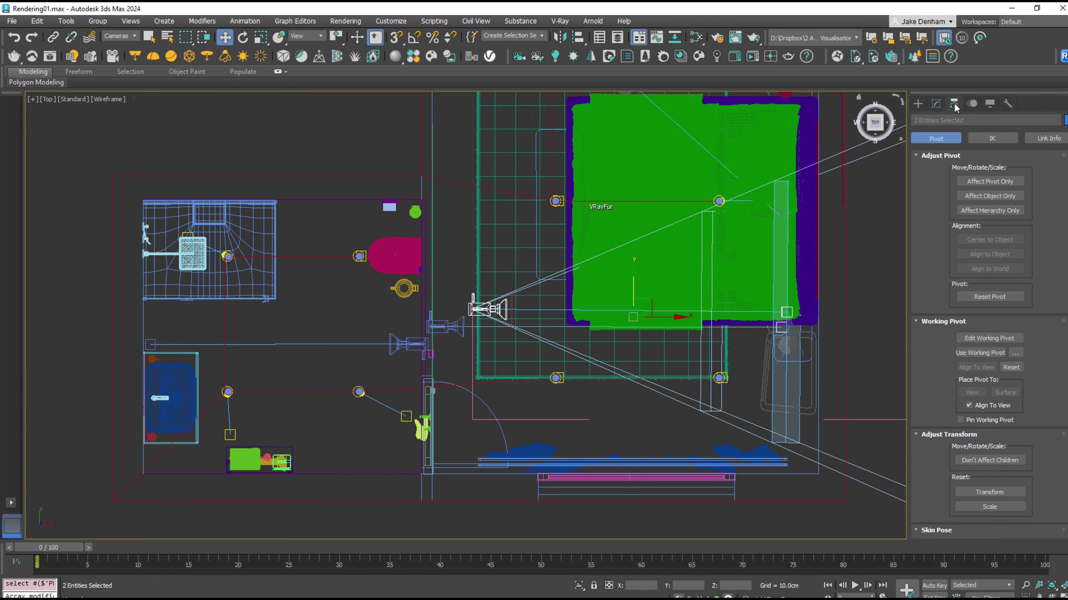
click(1044, 140)
click(962, 181)
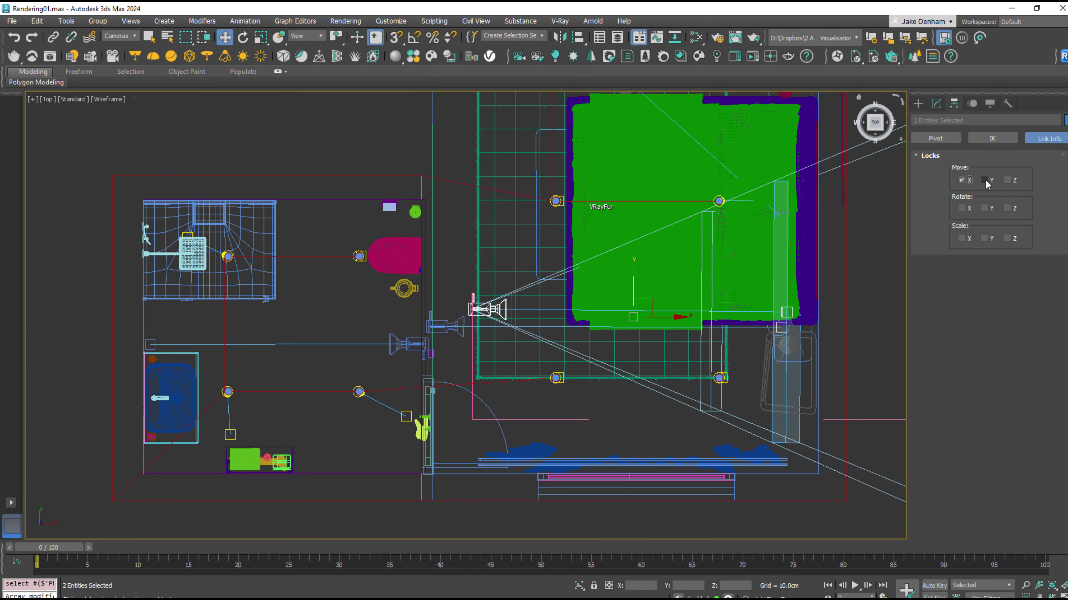
click(985, 181)
click(985, 208)
click(961, 209)
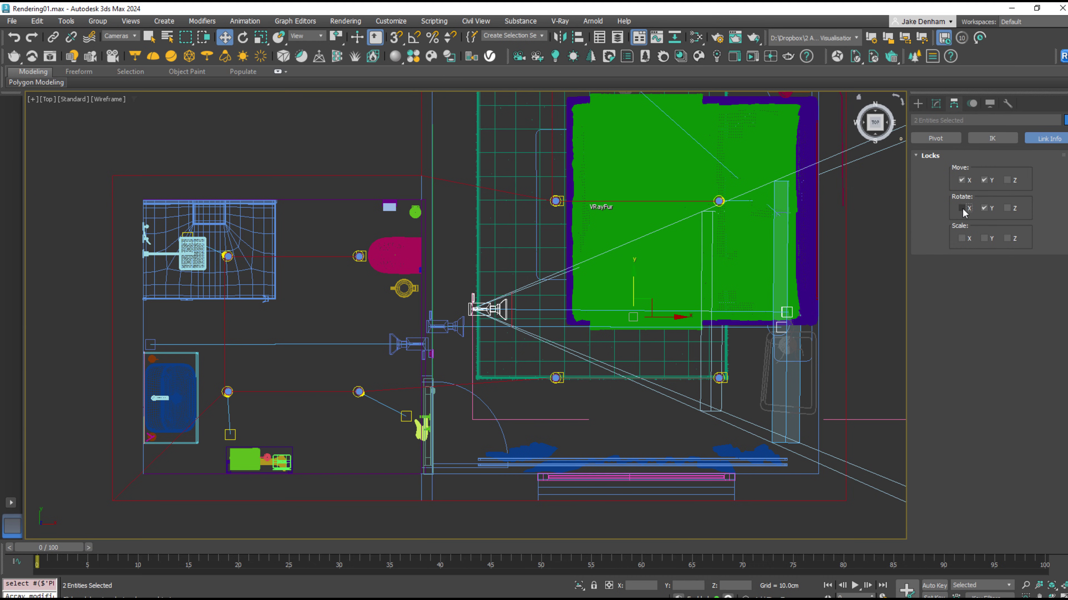
click(962, 239)
click(984, 238)
click(1007, 239)
click(1007, 208)
click(1007, 180)
Switch to the Move tool to test the locks, then view through PhysCamera002
right_click(782, 264)
click(800, 270)
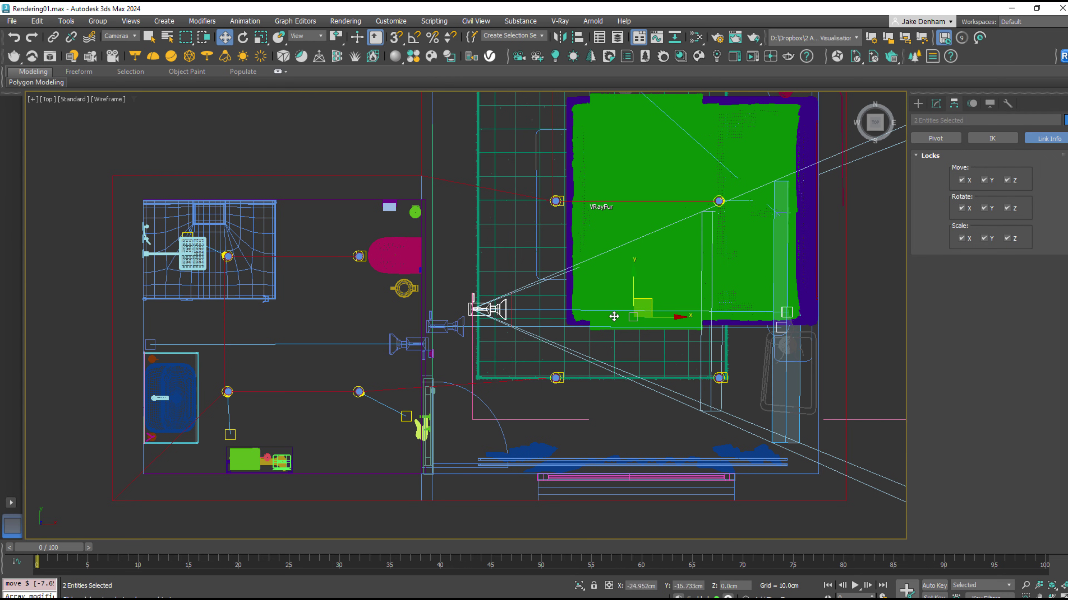
key(c)
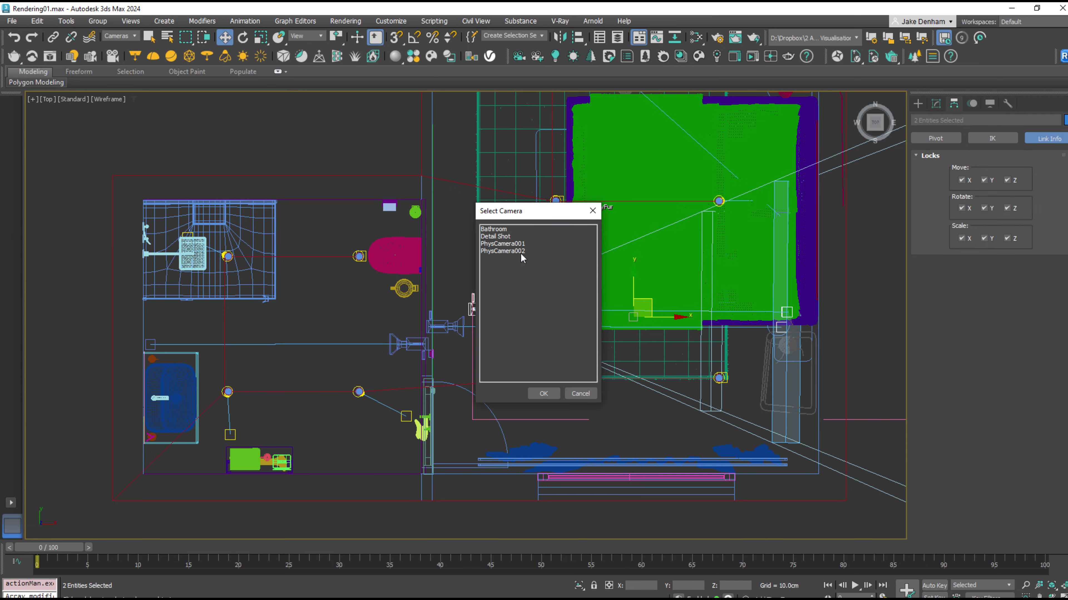
double_click(504, 251)
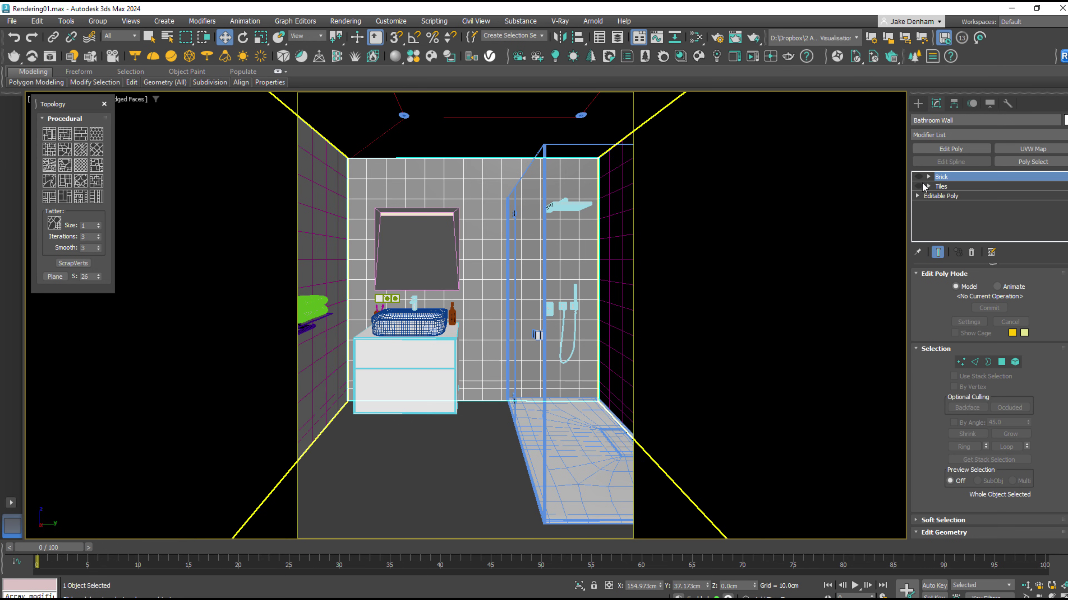
Toggle the Tiles and Brick modifiers on and off to compare the wall patterns
click(918, 187)
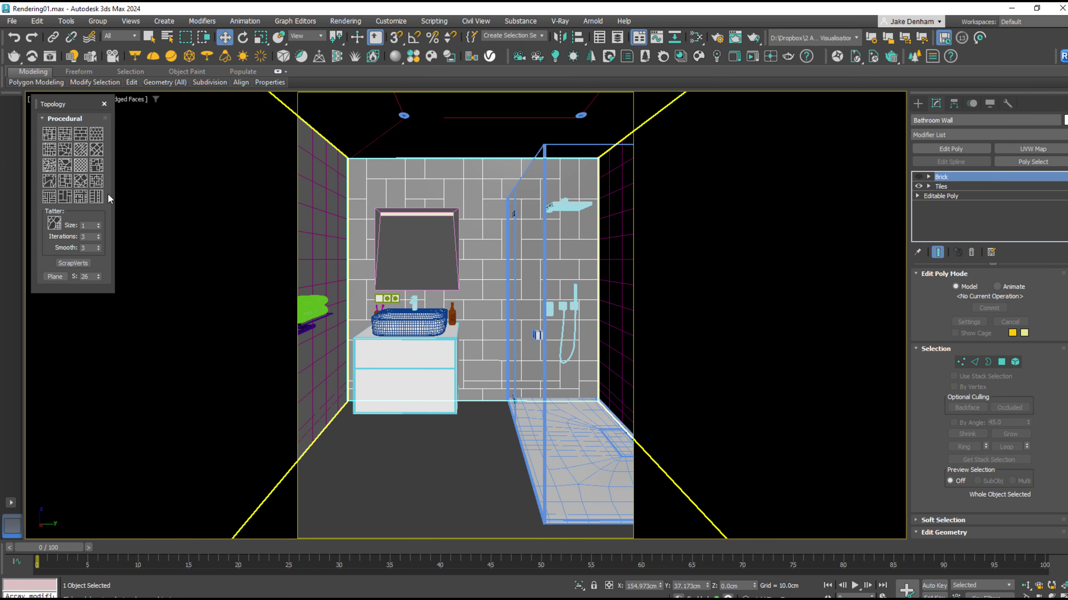
click(919, 188)
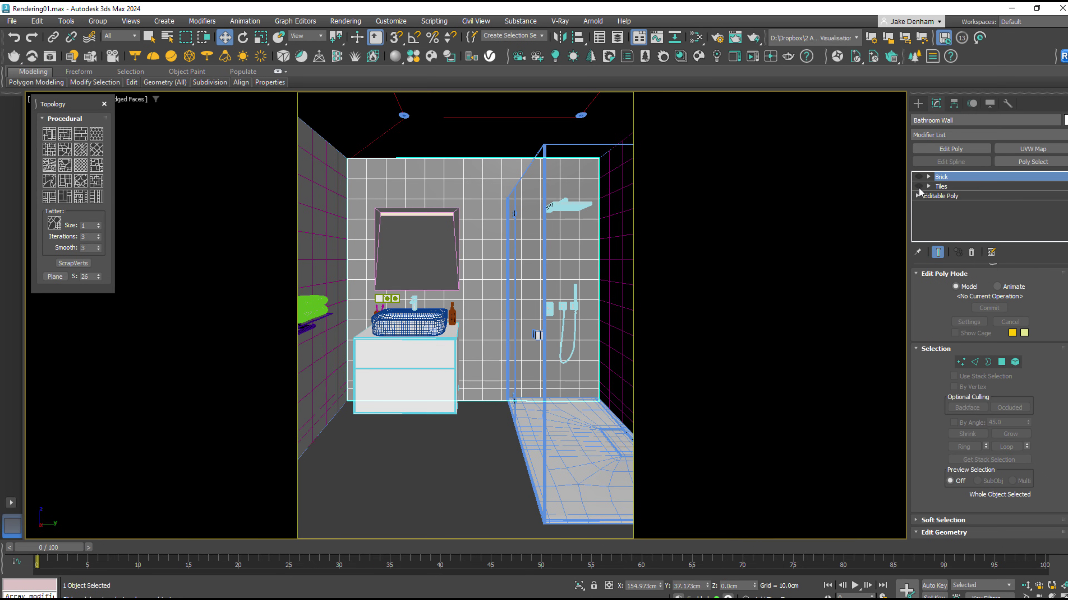
click(918, 177)
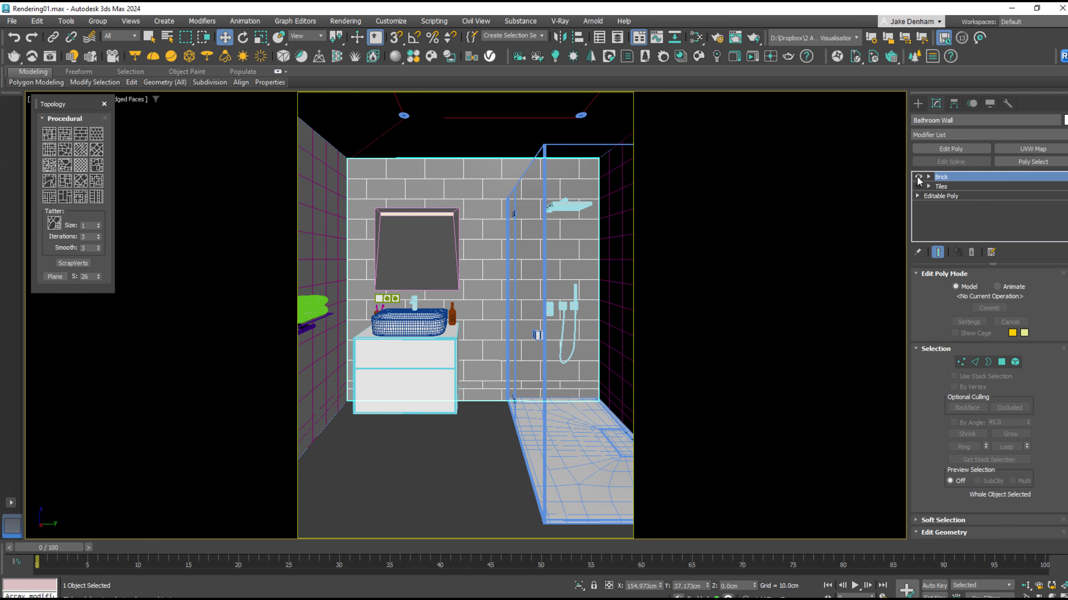
click(919, 177)
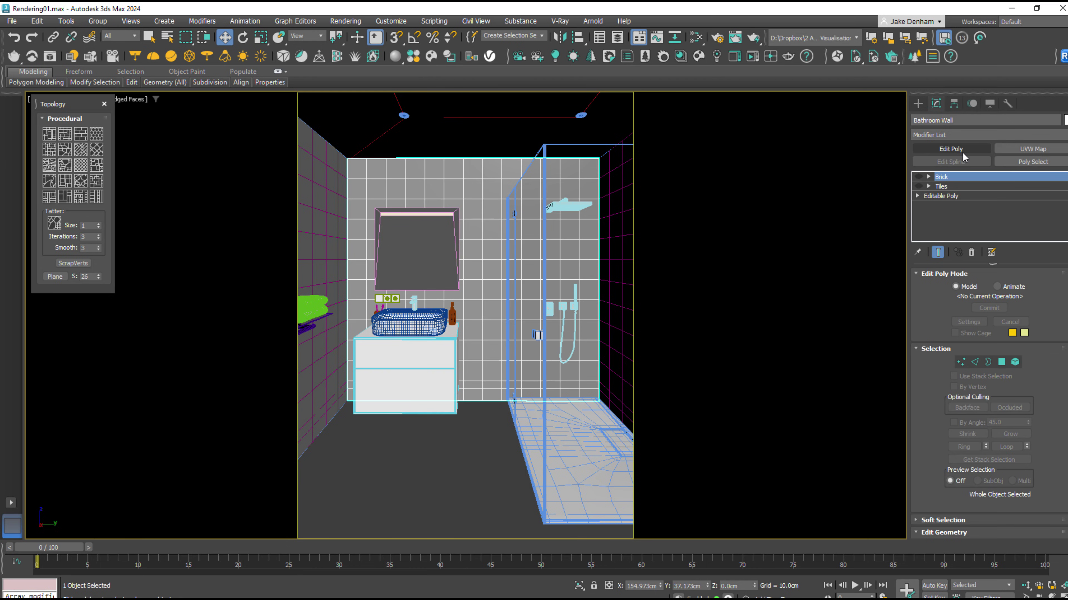
Add an Edit Poly with a Topology tile pattern, rename it 'Cross' and switch it off
click(950, 149)
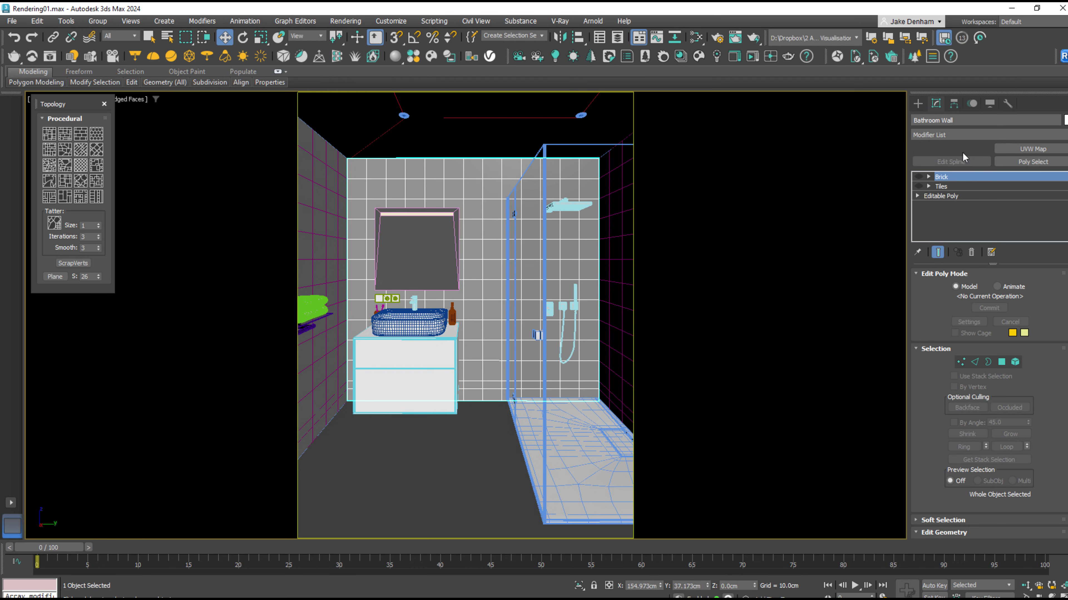
click(97, 182)
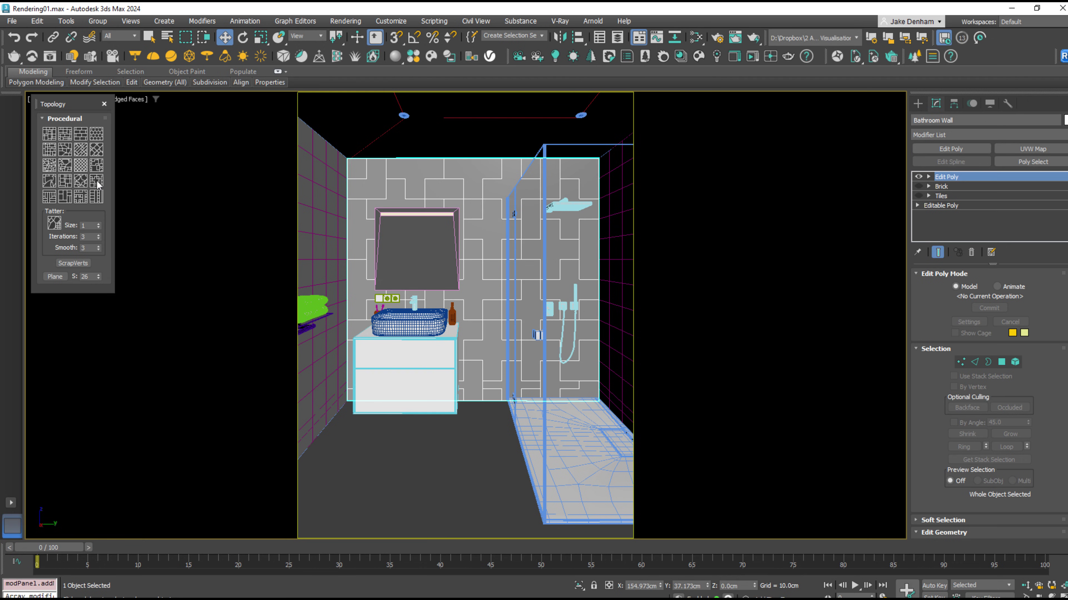
right_click(952, 185)
click(979, 191)
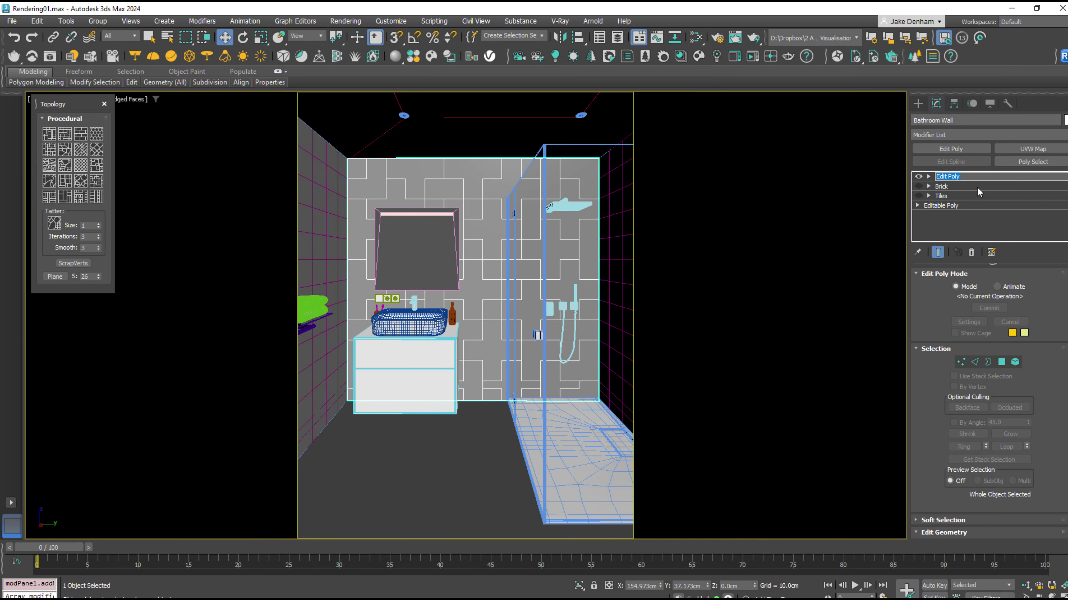
text(Cross)
click(918, 177)
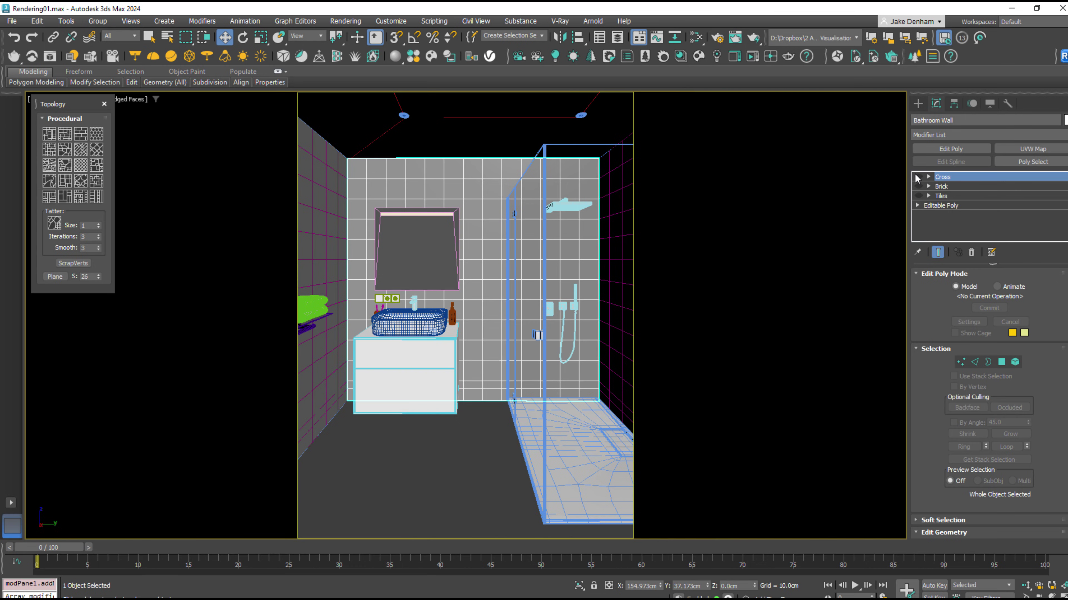
Add a box-projection UVW Map to the Bathroom Wall and copy the modifier
click(1032, 149)
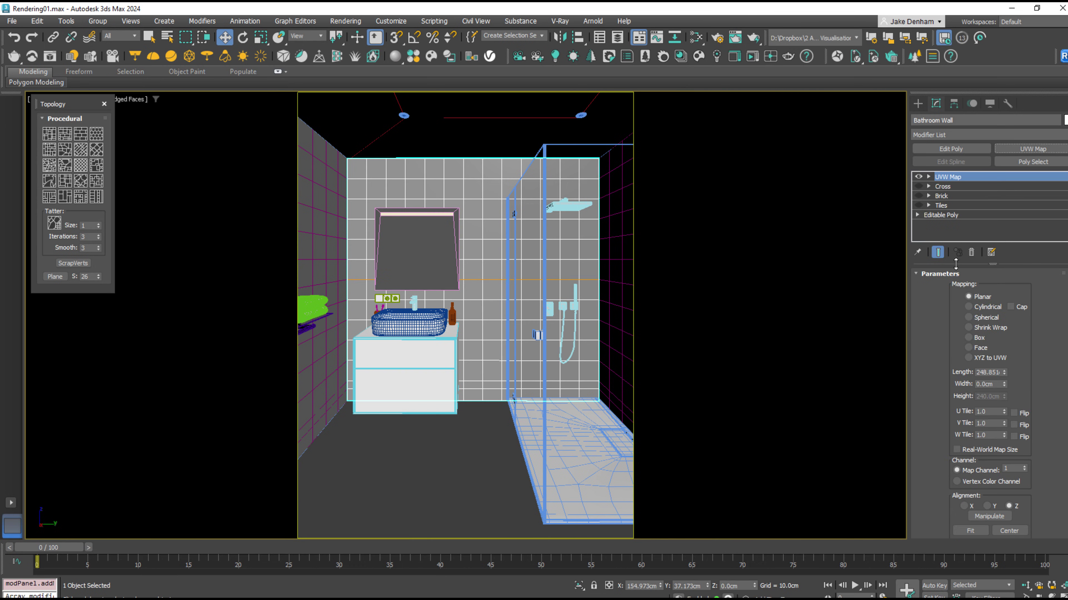
click(968, 338)
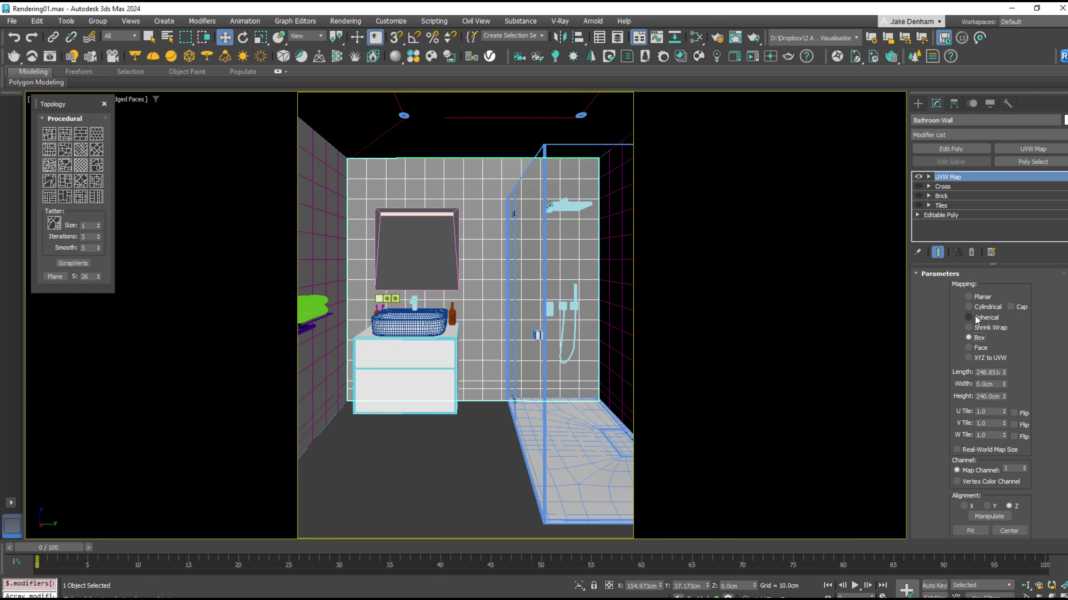
right_click(956, 182)
click(963, 228)
Paste the UVW Map onto the side wall, then paste it as an instance
click(350, 228)
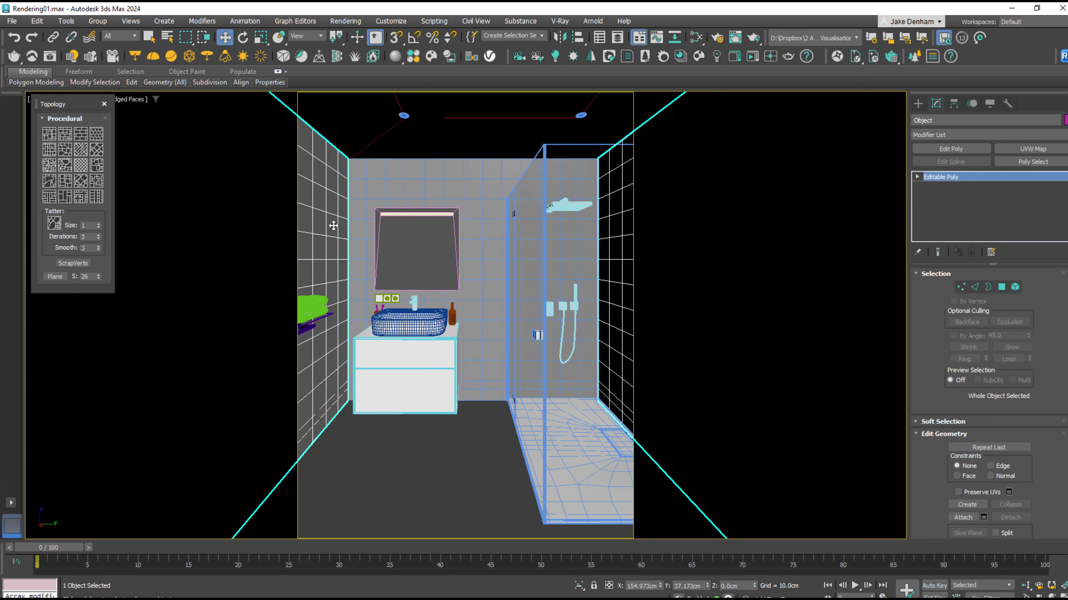
right_click(946, 177)
click(957, 183)
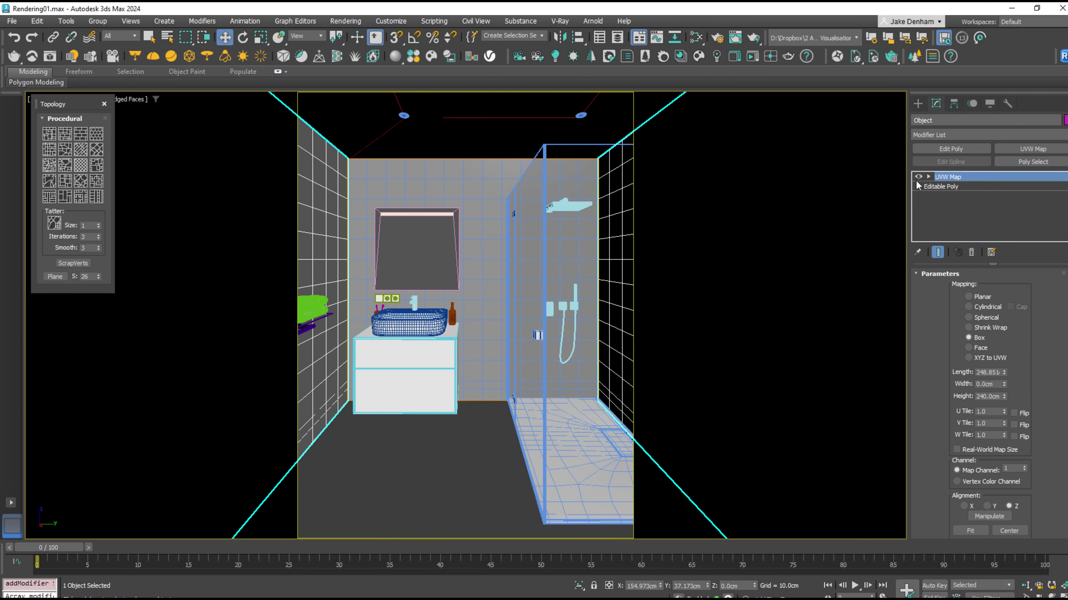
right_click(974, 186)
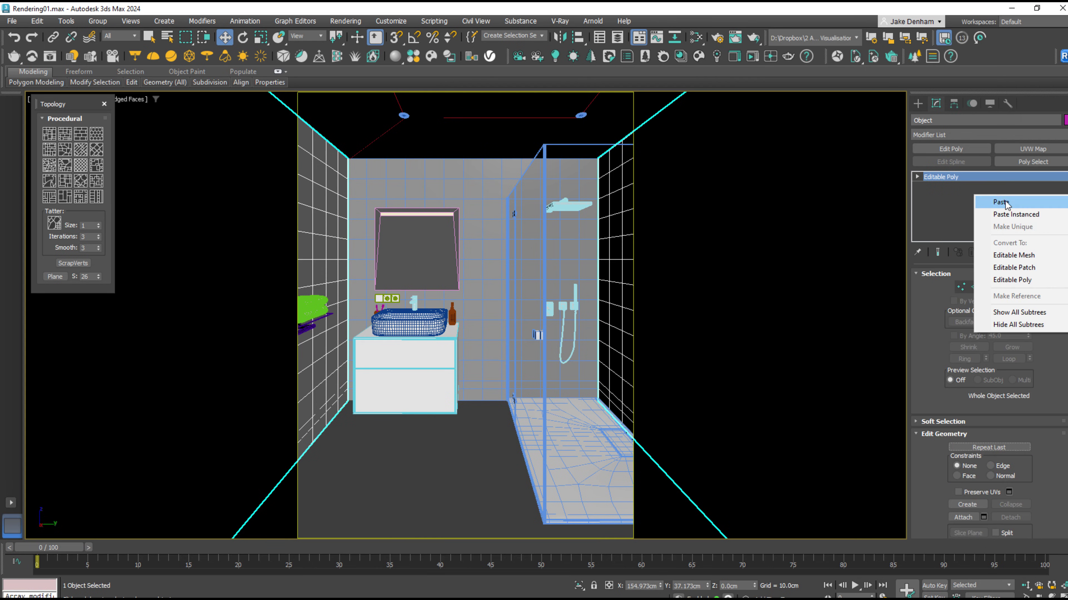
click(1013, 213)
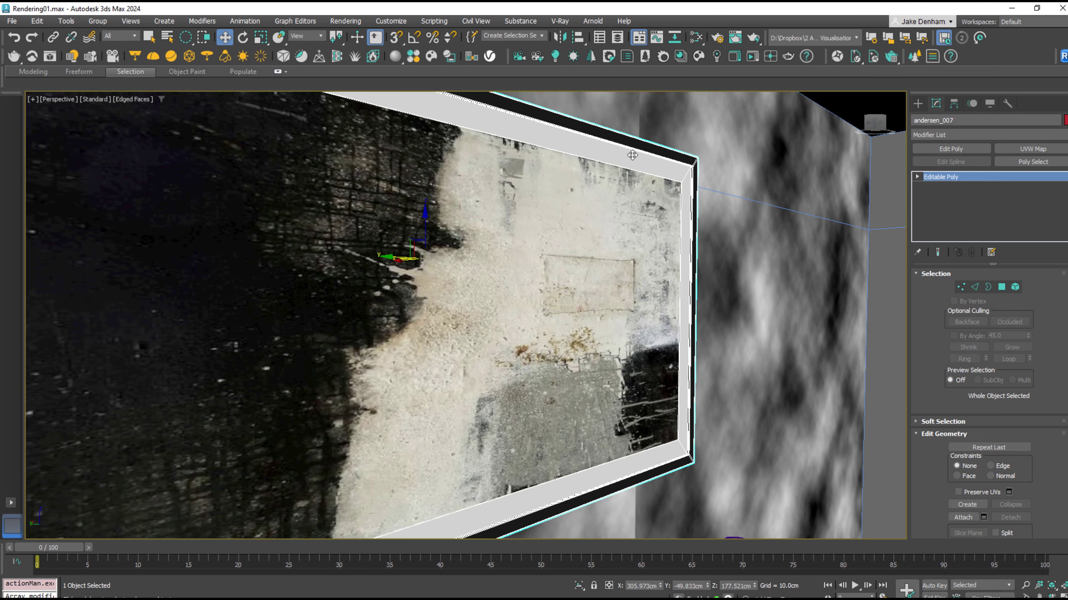
Cycle the Select, Move, Rotate and Scale tools with Q/W/E/R, view through the camera, and select the bed
key(q)
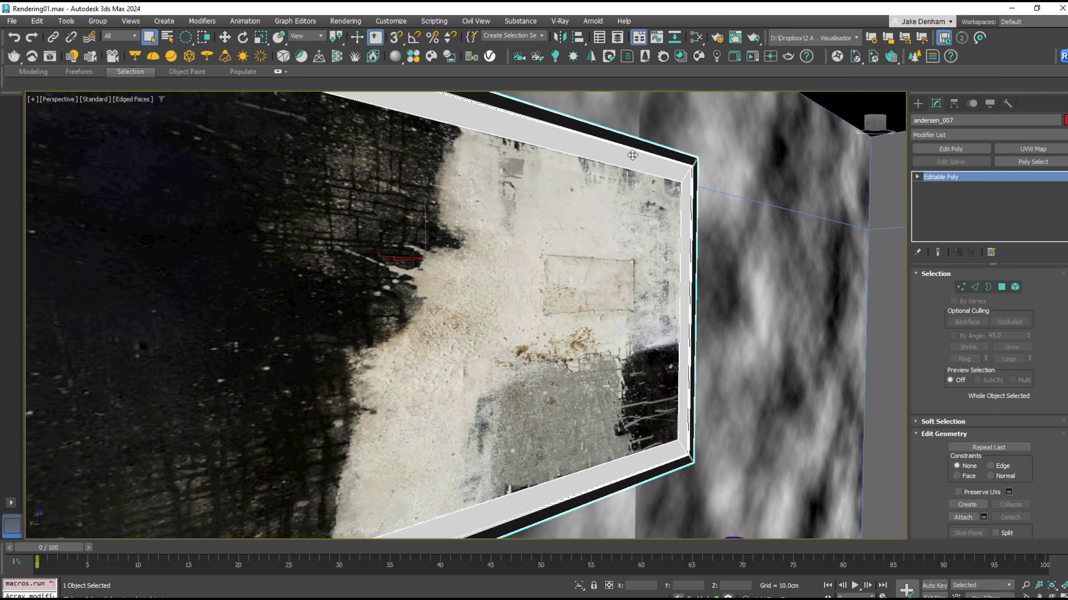
key(w)
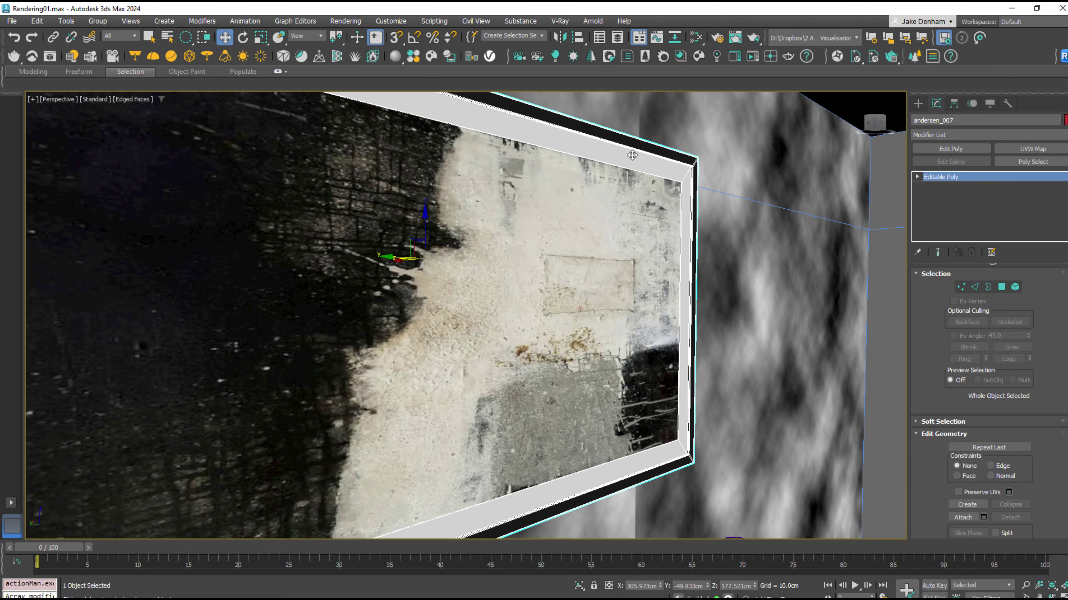
key(e)
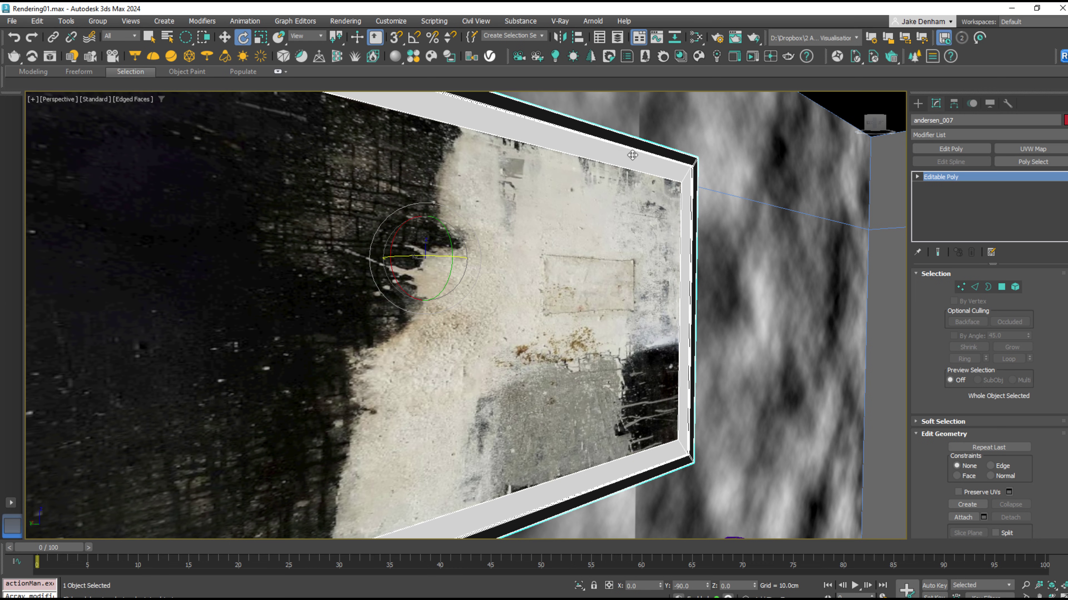
key(r)
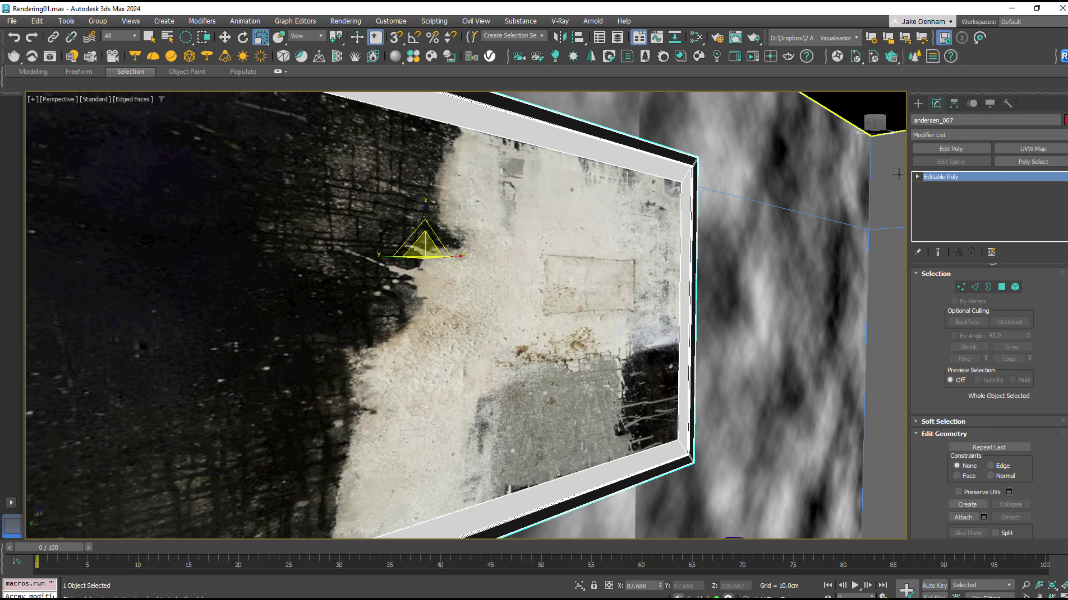
key(c)
click(615, 391)
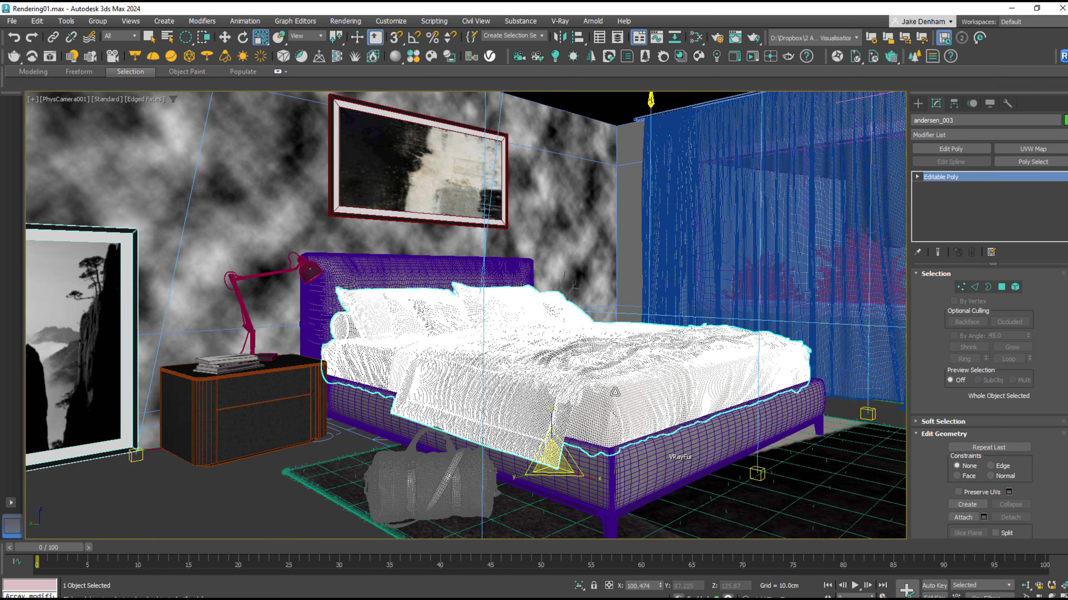
Step through the bed's vertex, edge, border, polygon and element levels with keys 1–6
key(1)
key(2)
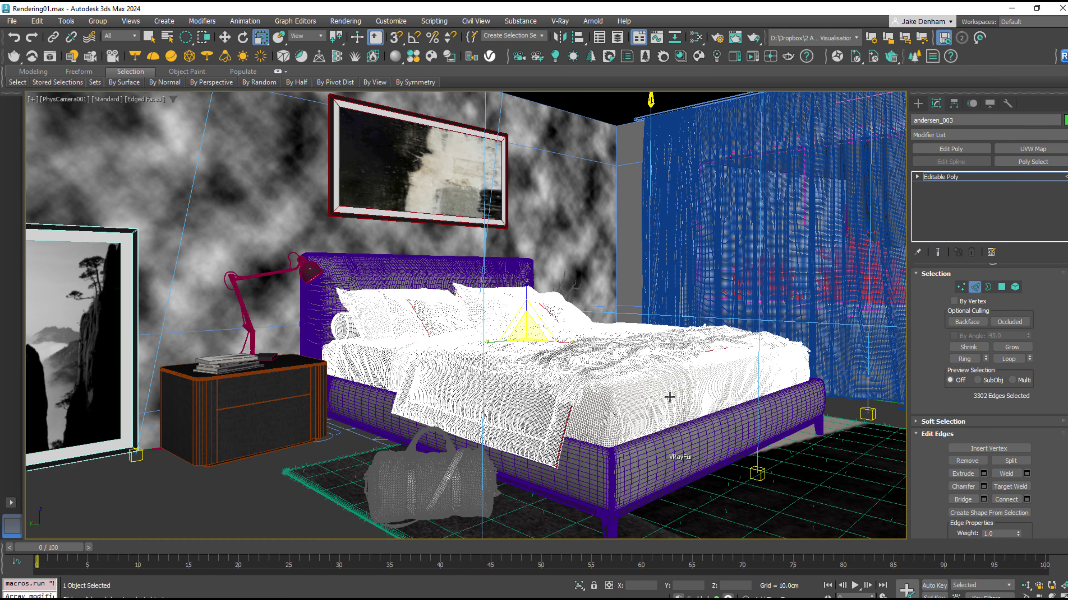
key(3)
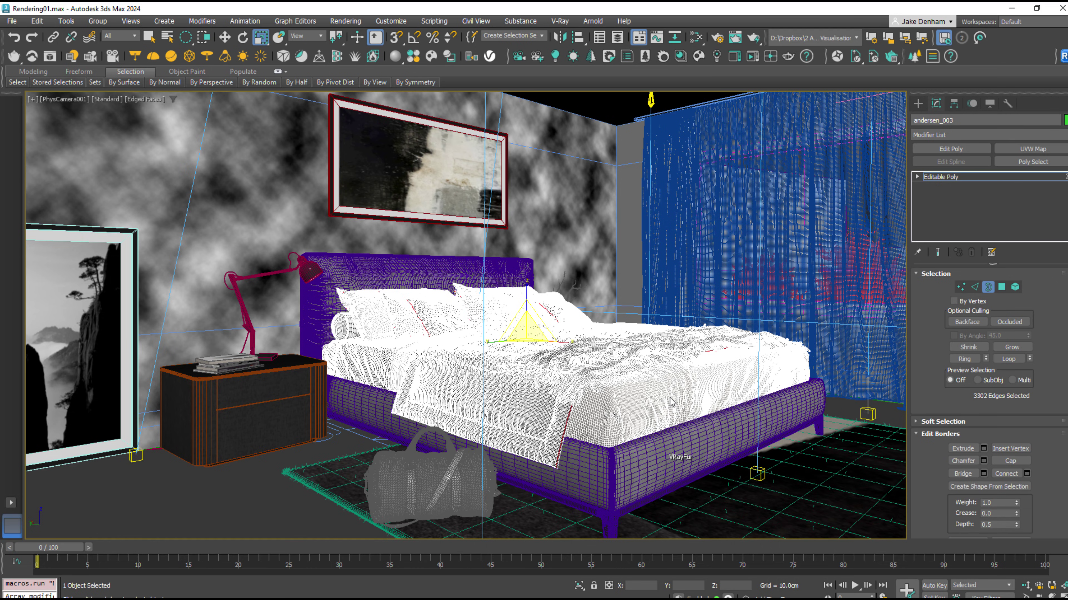
key(4)
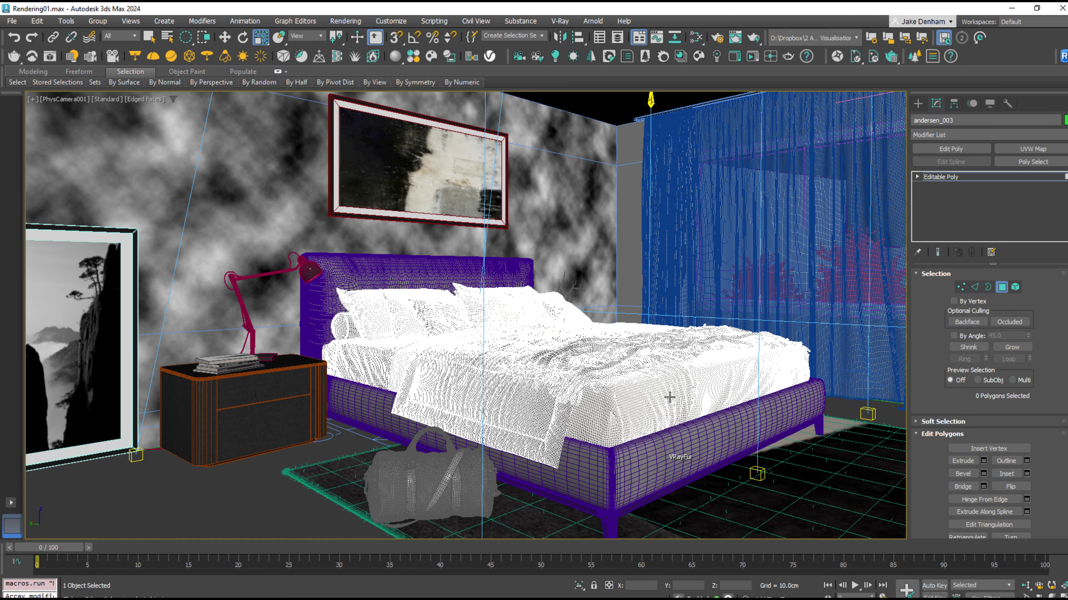
key(5)
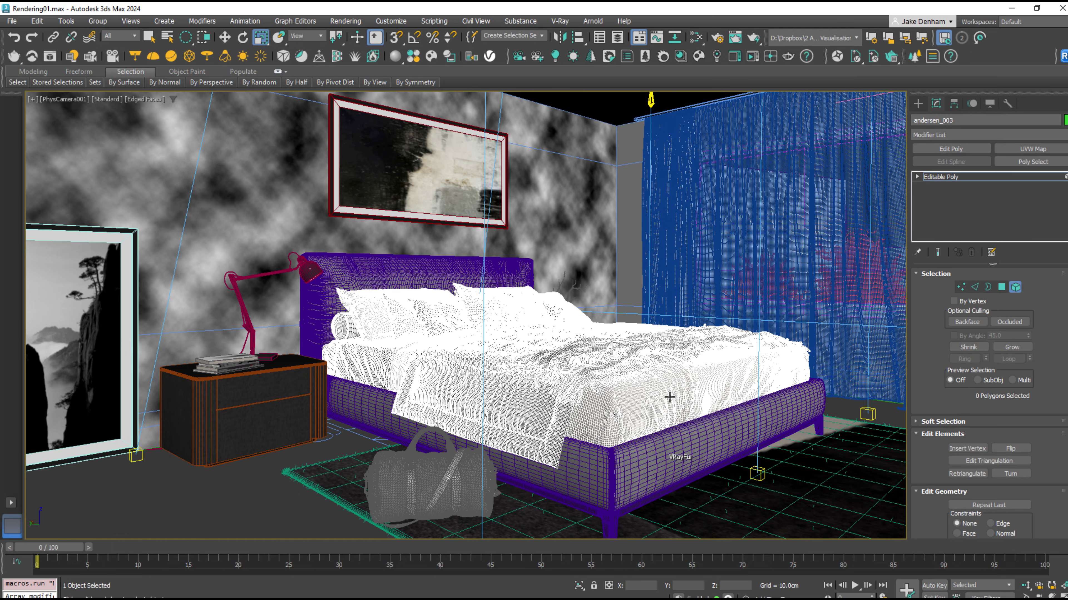
key(6)
key(5)
key(5)
key(5)
key(5)
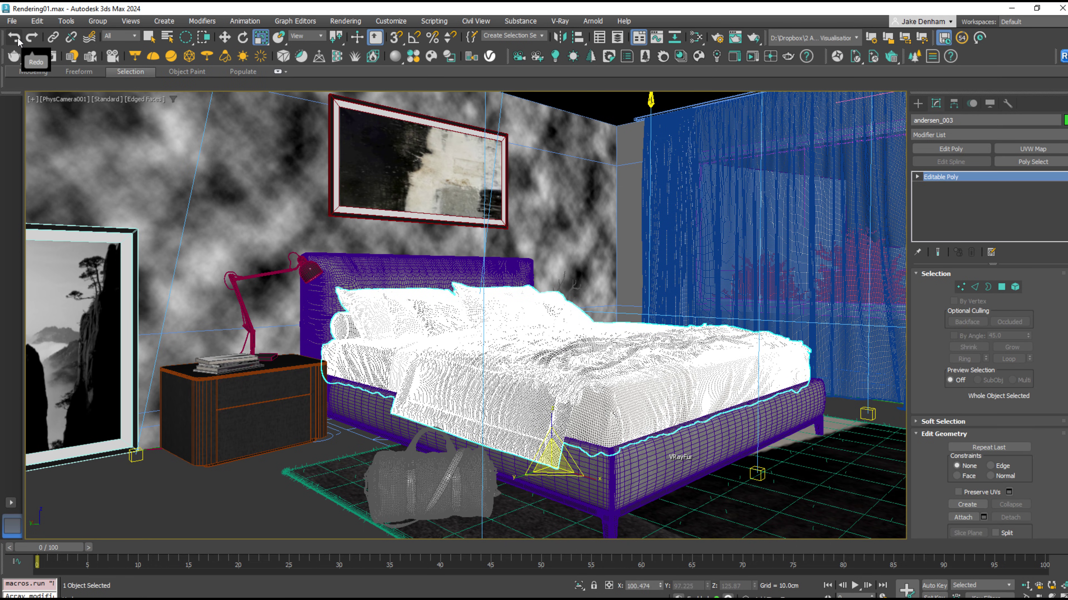
Undo ten history steps back to Add Modifier from the Undo list, then check the Redo list
right_click(15, 38)
click(36, 121)
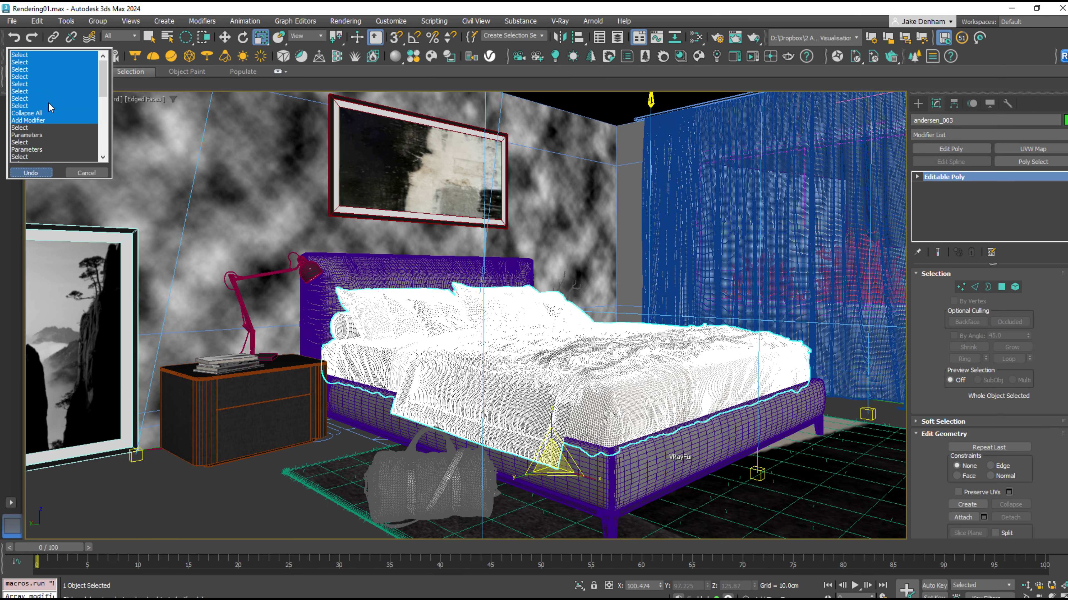
key(Return)
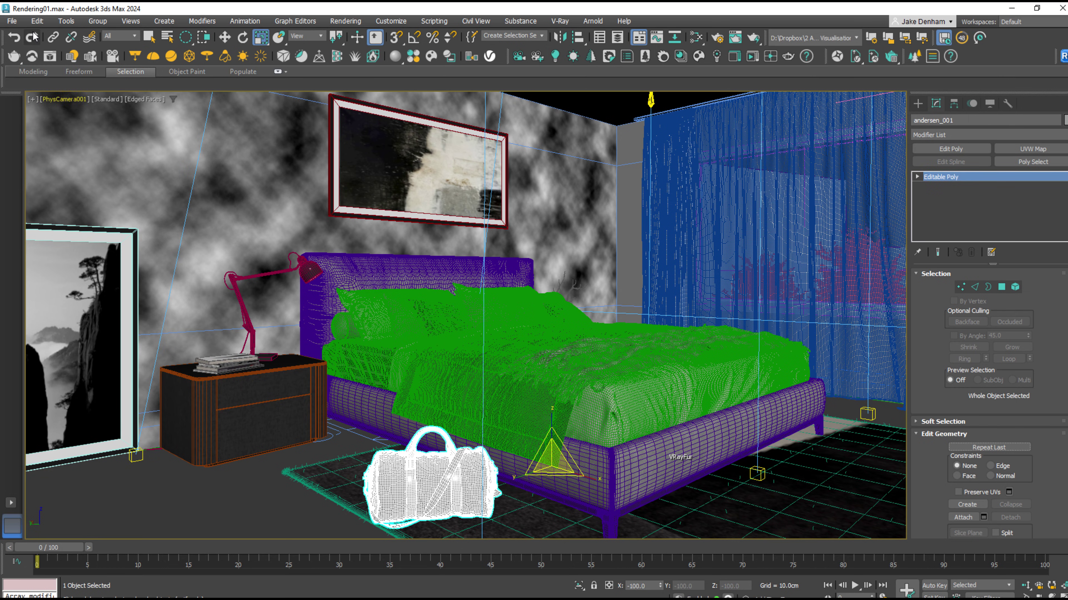
right_click(32, 37)
Redo all ten undone steps, then pull the bed cover vertices left with a soft-selection falloff of 48.8
click(54, 120)
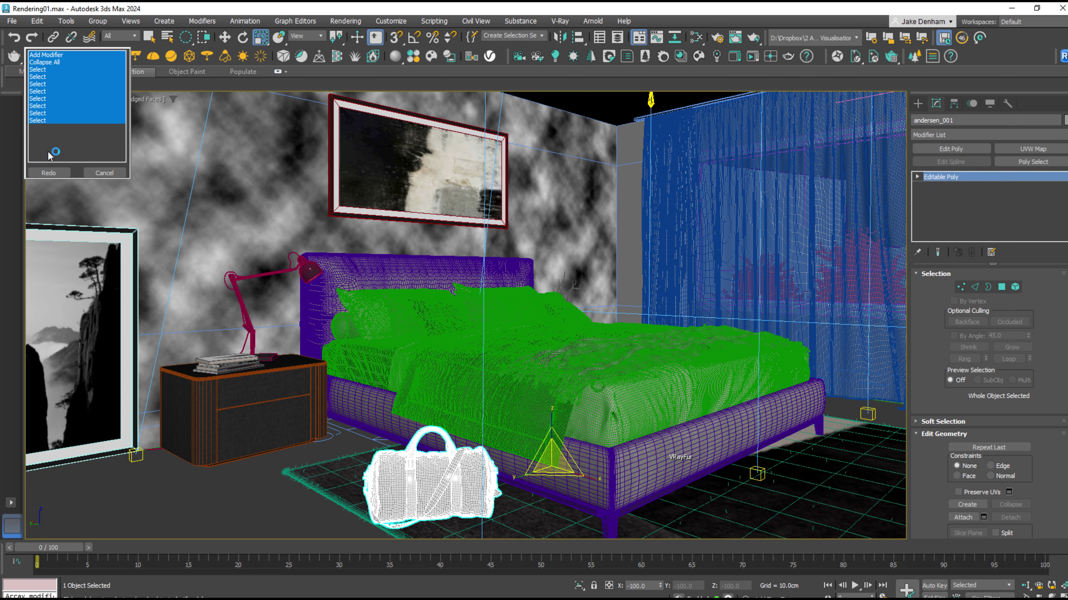
click(49, 173)
click(961, 287)
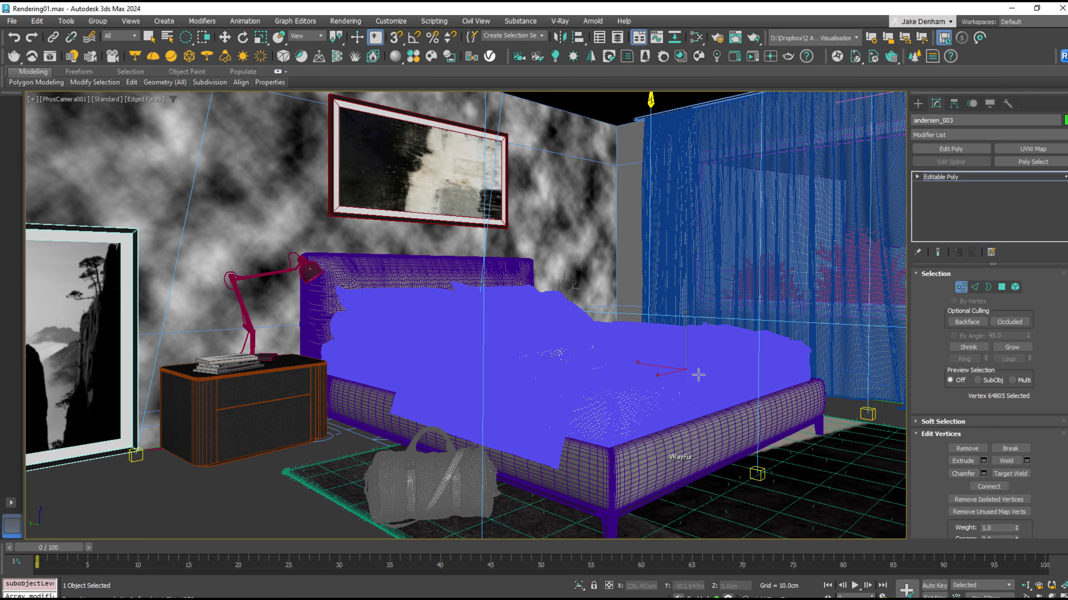
key(7)
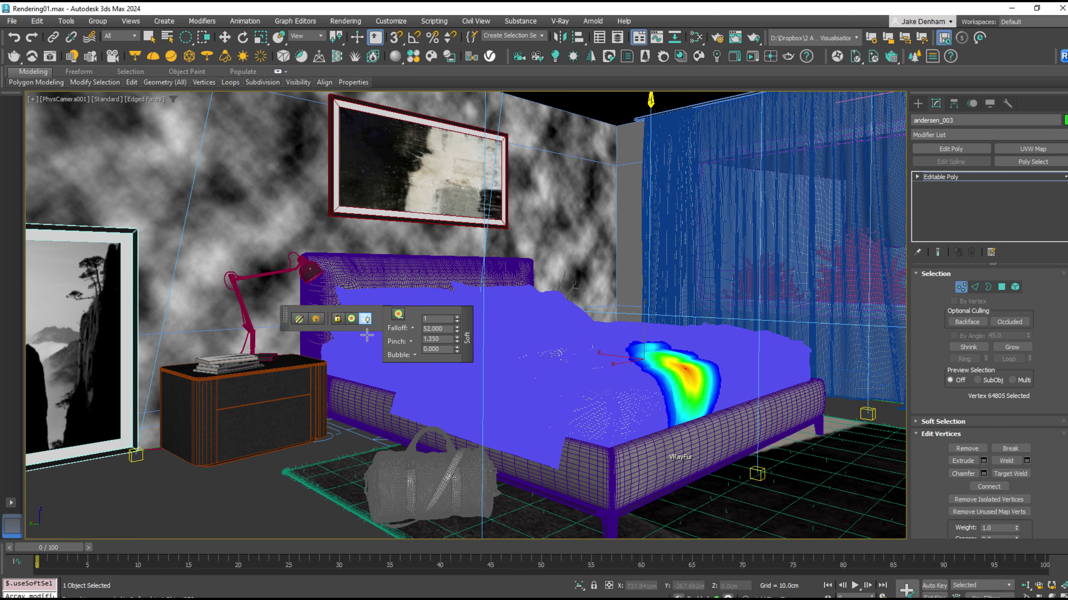
drag(457, 329, 458, 339)
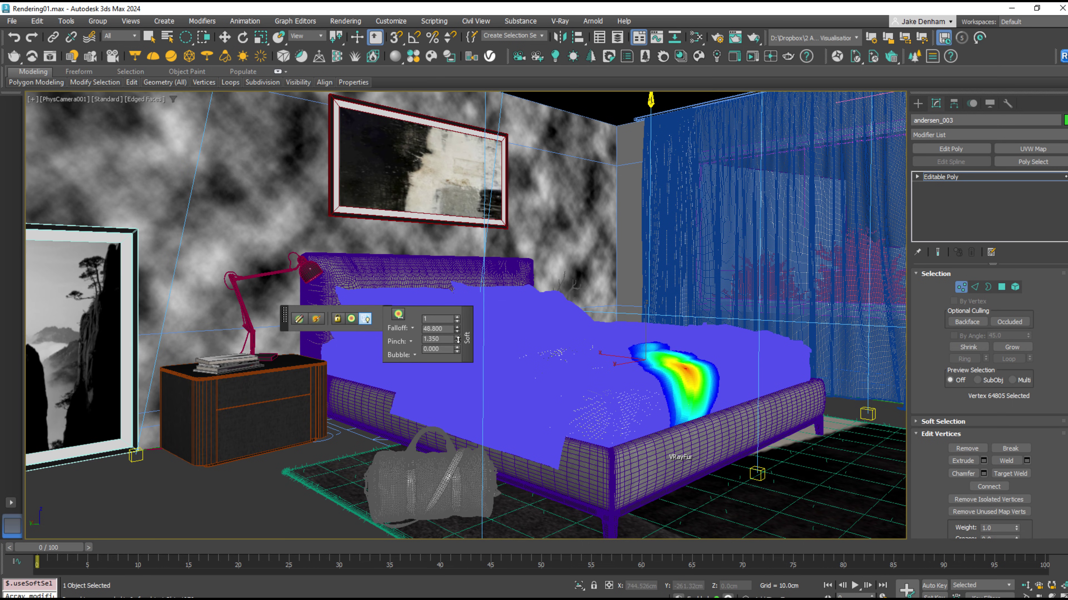
key(w)
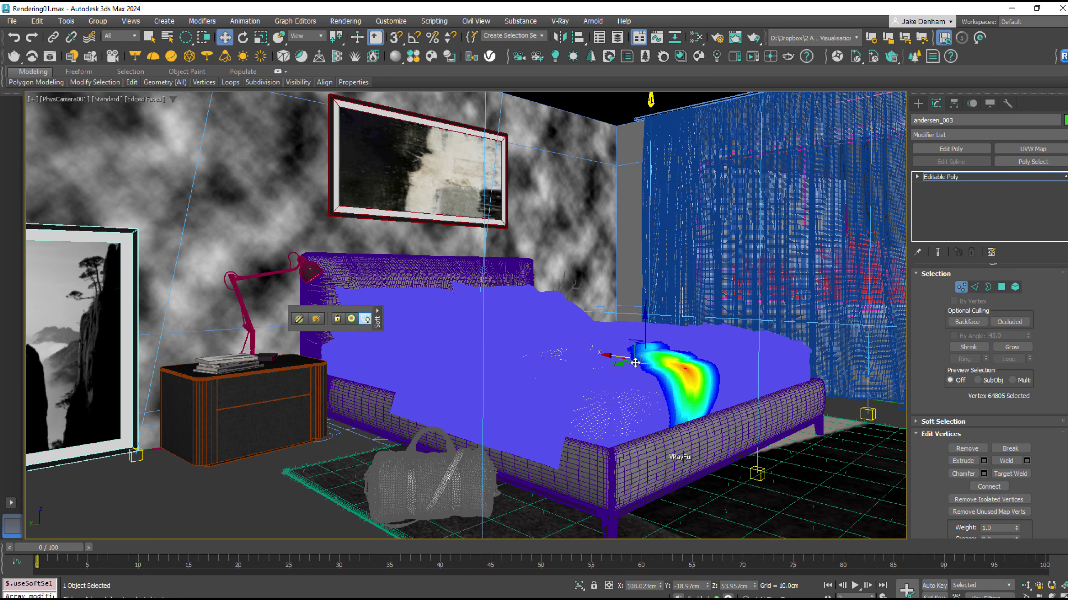
drag(635, 362, 606, 357)
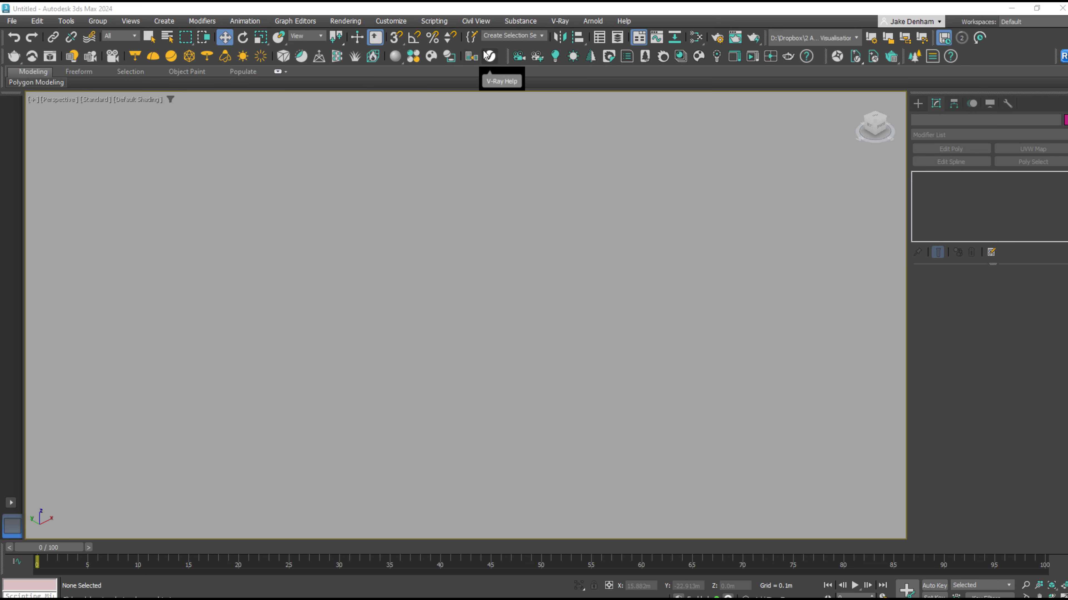
Open the MAXScript Listener and create a teapot by hand to log its creation line
click(433, 21)
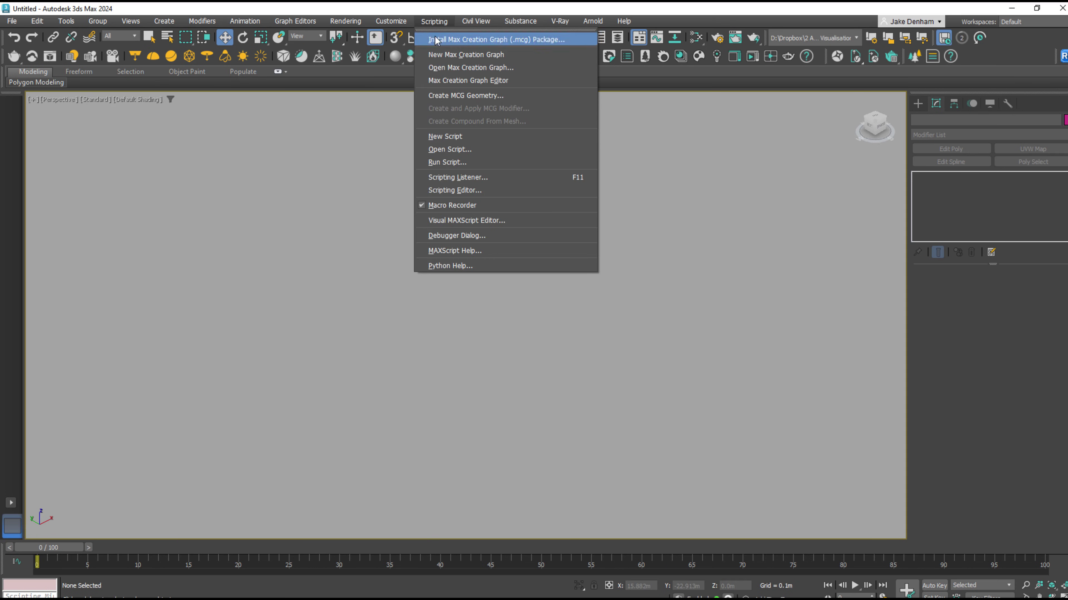
click(489, 178)
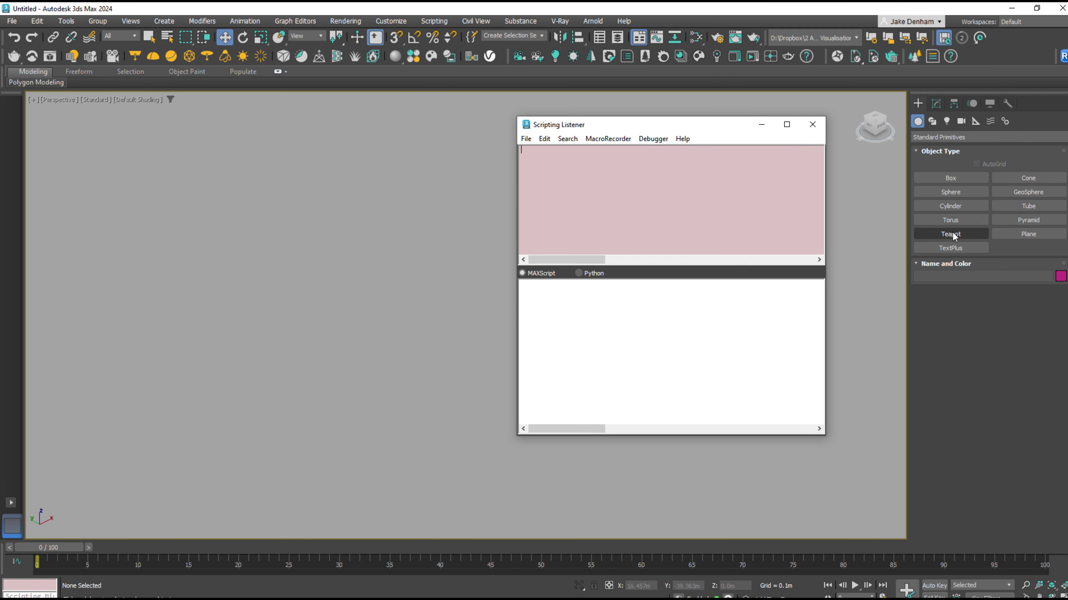
click(950, 234)
drag(395, 289, 418, 334)
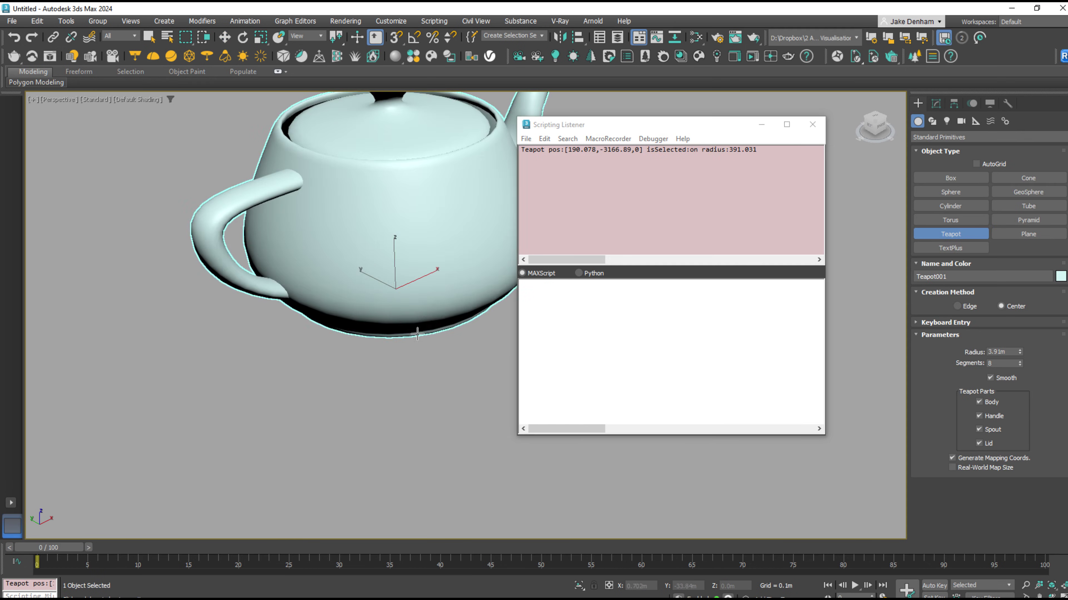
click(702, 151)
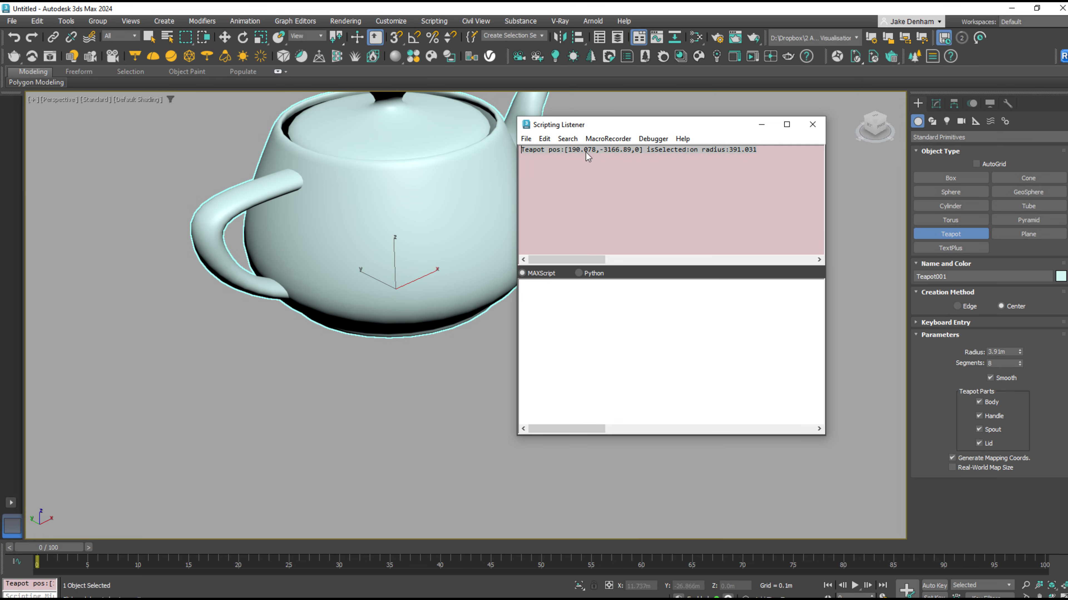
click(393, 263)
Delete the teapot and recreate it by pasting and running the logged Teapot line
key(w)
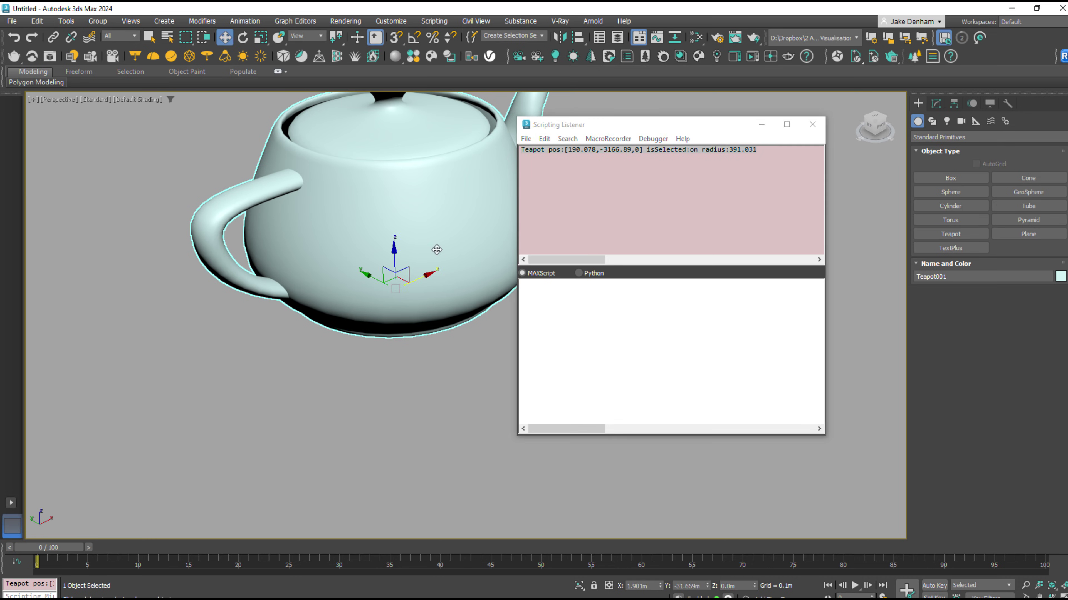
key(Delete)
click(592, 321)
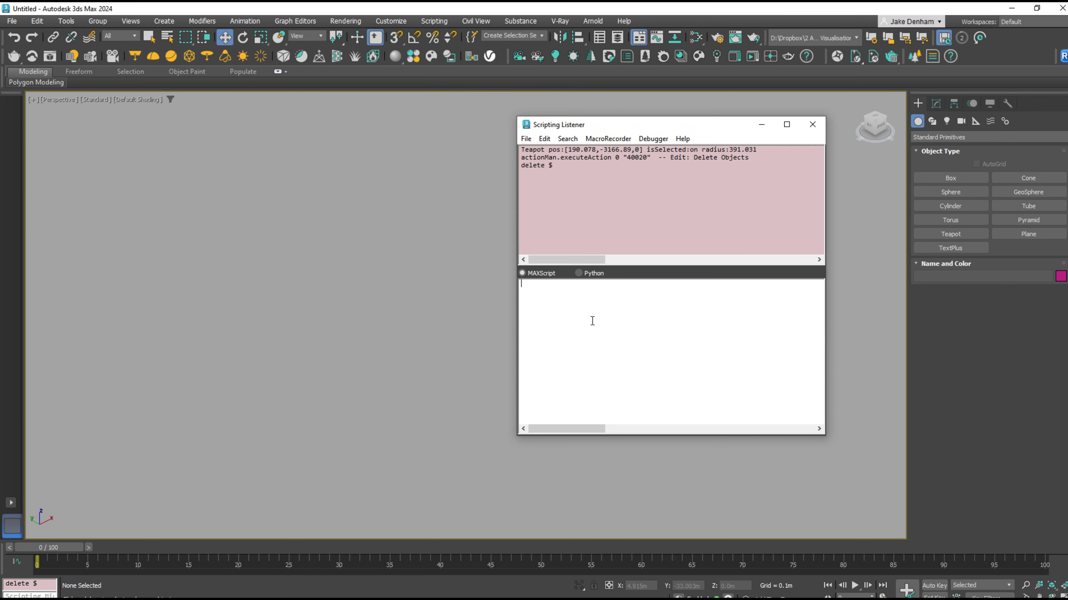
text(Teapot pos:[190.078,-3166.89,0] isSelected:on radius:391.031)
key(Return)
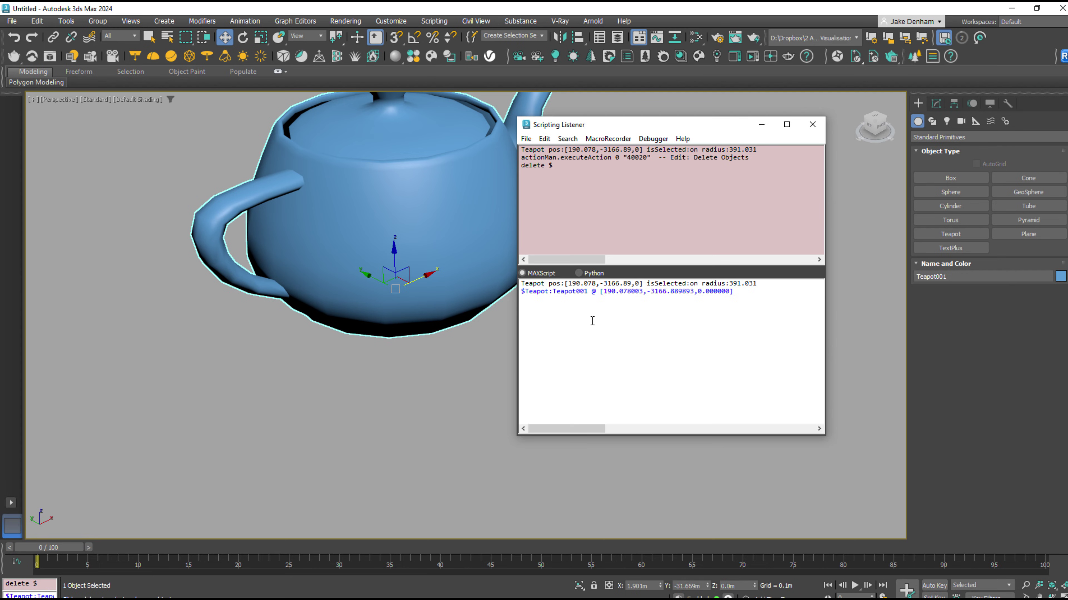
Delete the teapot again and rerun the Teapot line with radius:500
click(453, 238)
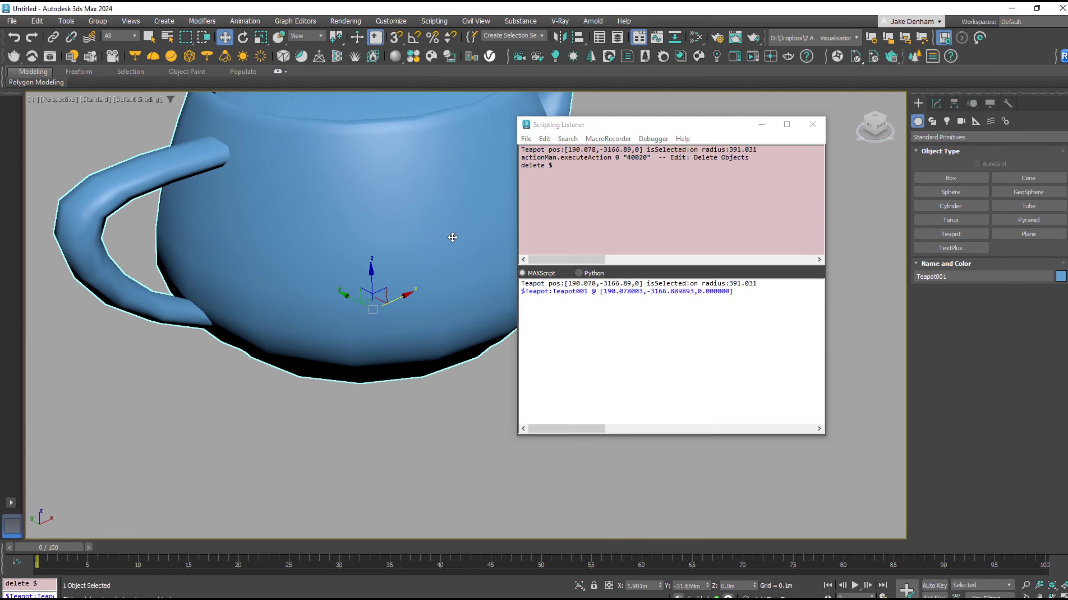
scroll(452, 238, down, 3)
key(Delete)
click(748, 304)
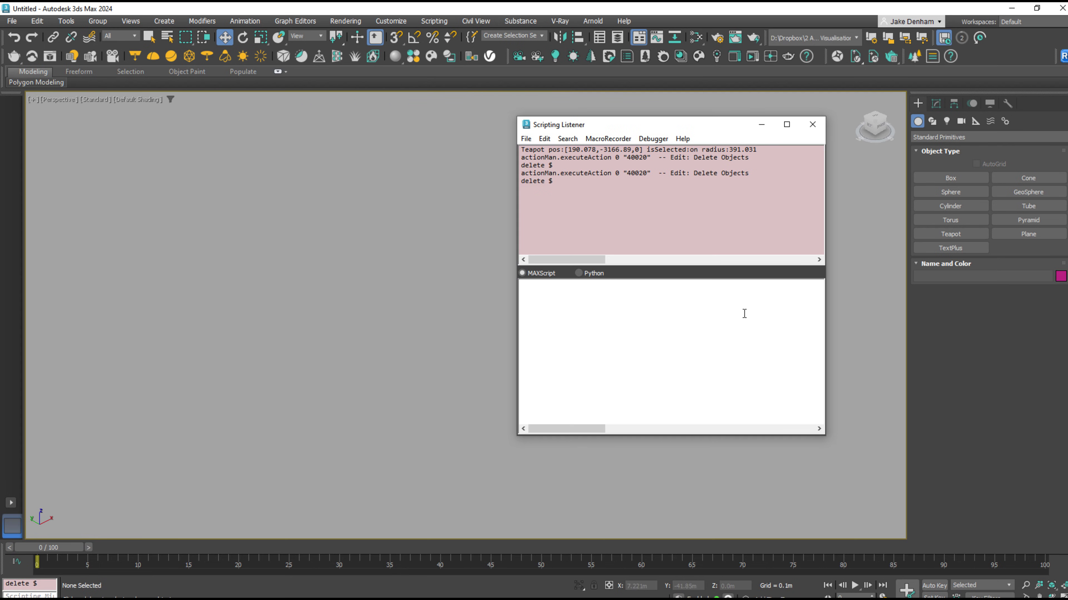
key(BackSpace)
drag(768, 283, 736, 284)
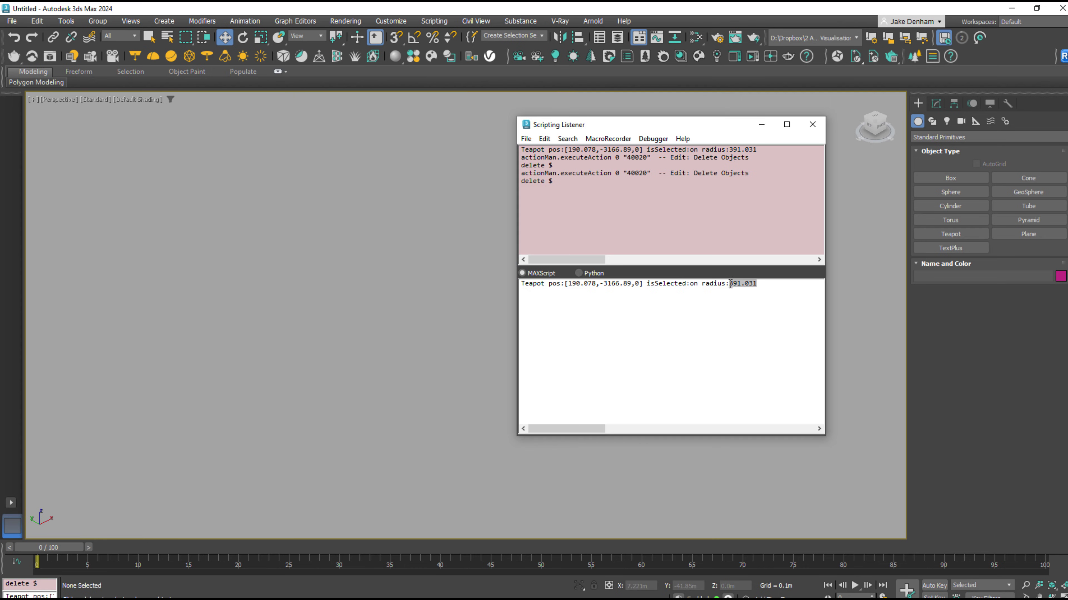
text(500)
key(Return)
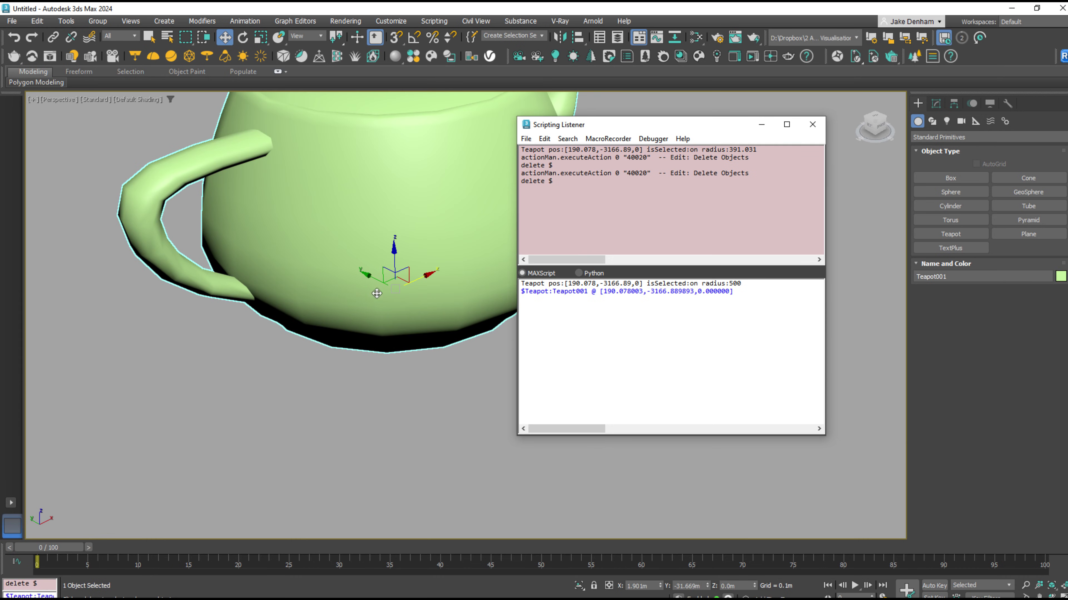
scroll(368, 333, down, 3)
click(368, 333)
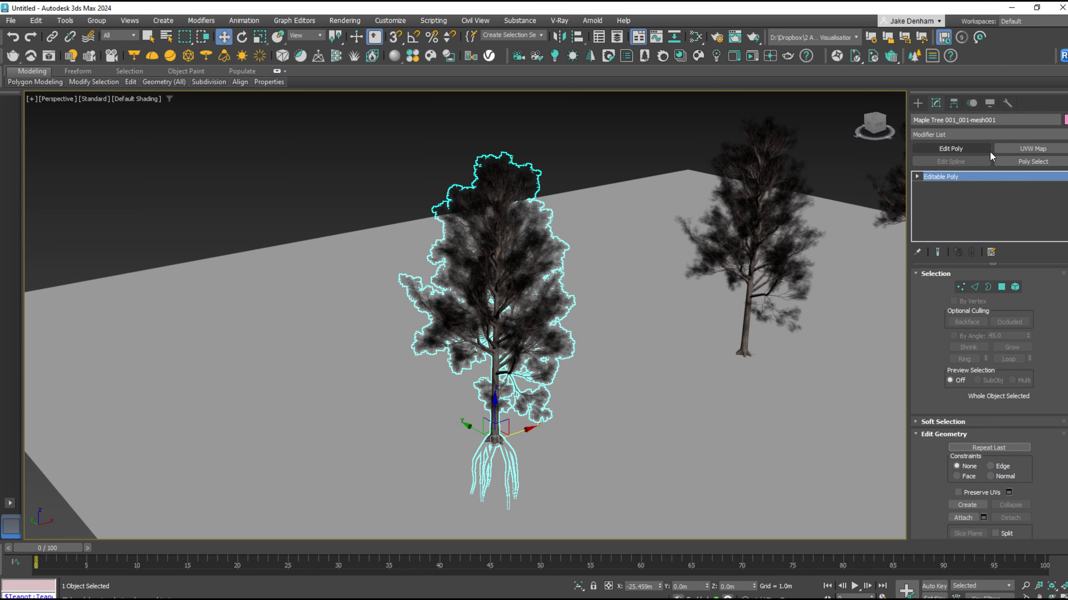
Add a Melt modifier to the maple tree
click(996, 136)
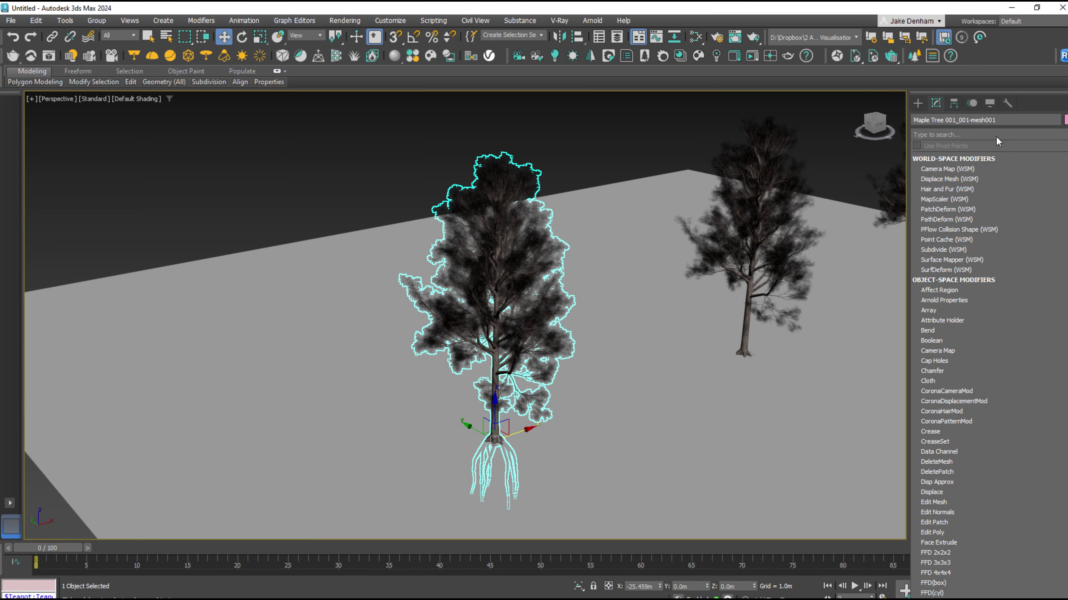
scroll(996, 136, down, 3)
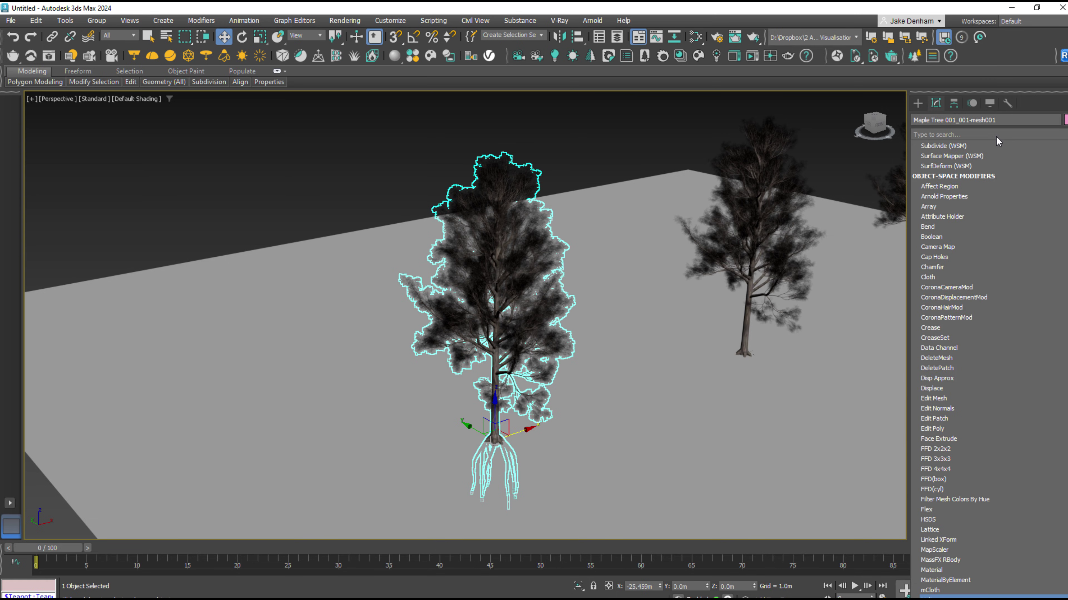
text(melt)
key(Return)
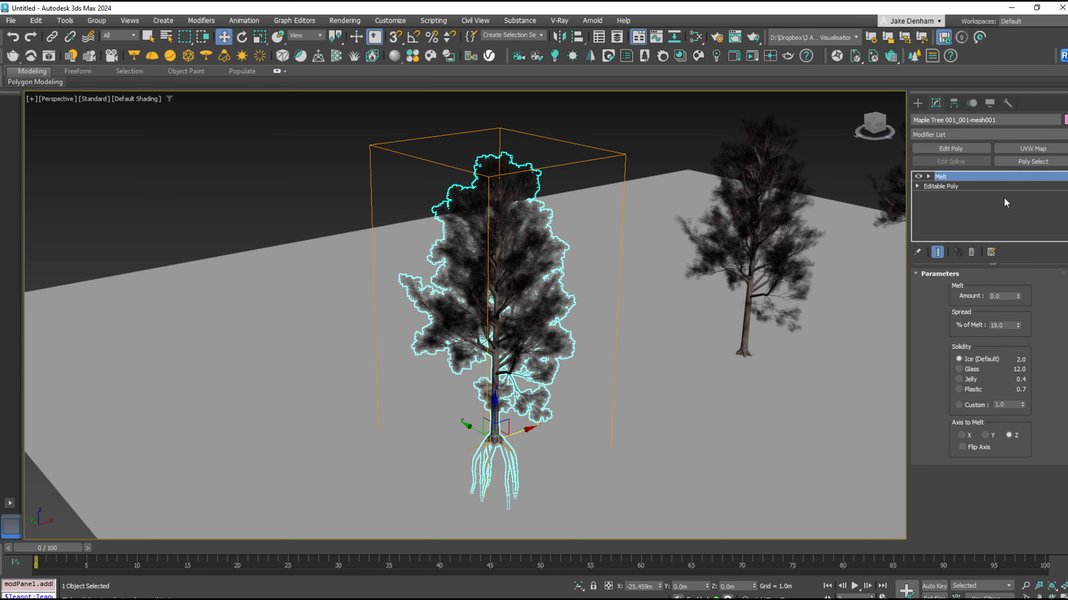
With Auto Key, key Melt Amount 534 at frame 0 and 0 at frame 20, then play
click(934, 585)
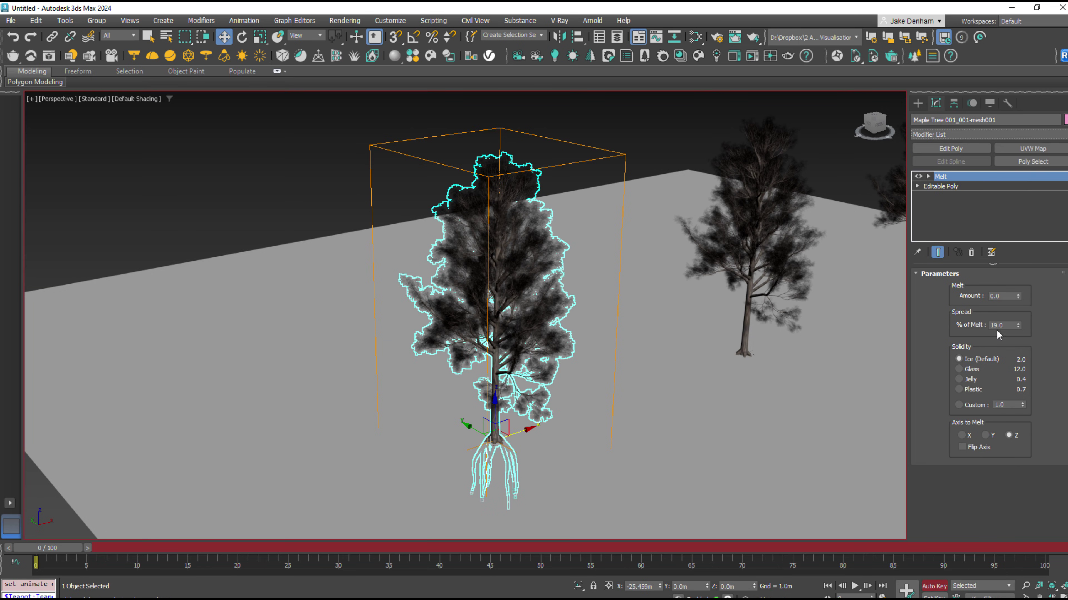
drag(1017, 295, 1018, 233)
drag(57, 551, 251, 552)
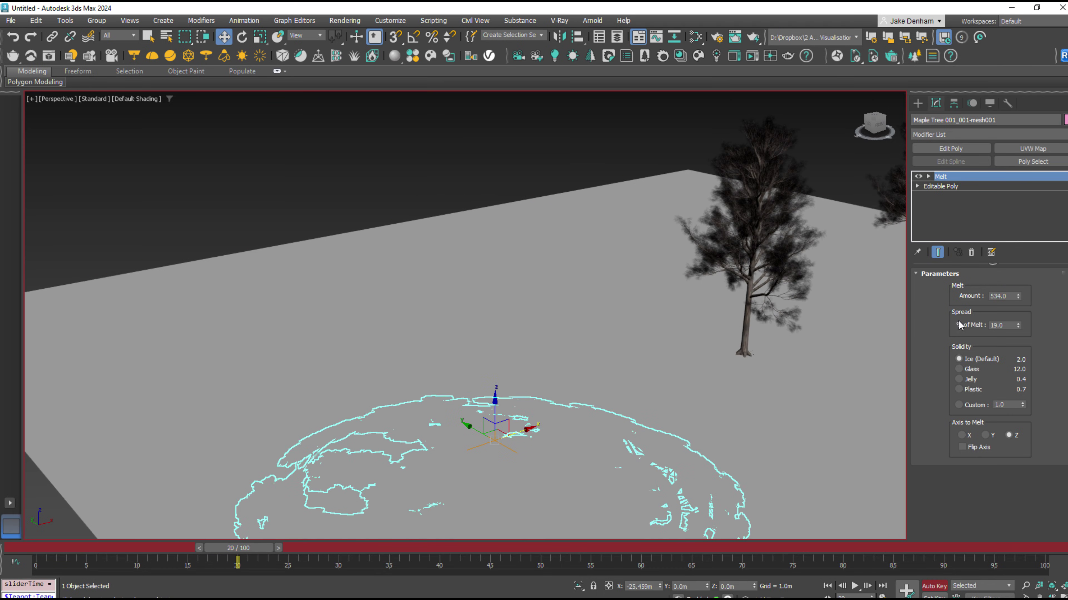
drag(1017, 297, 1022, 337)
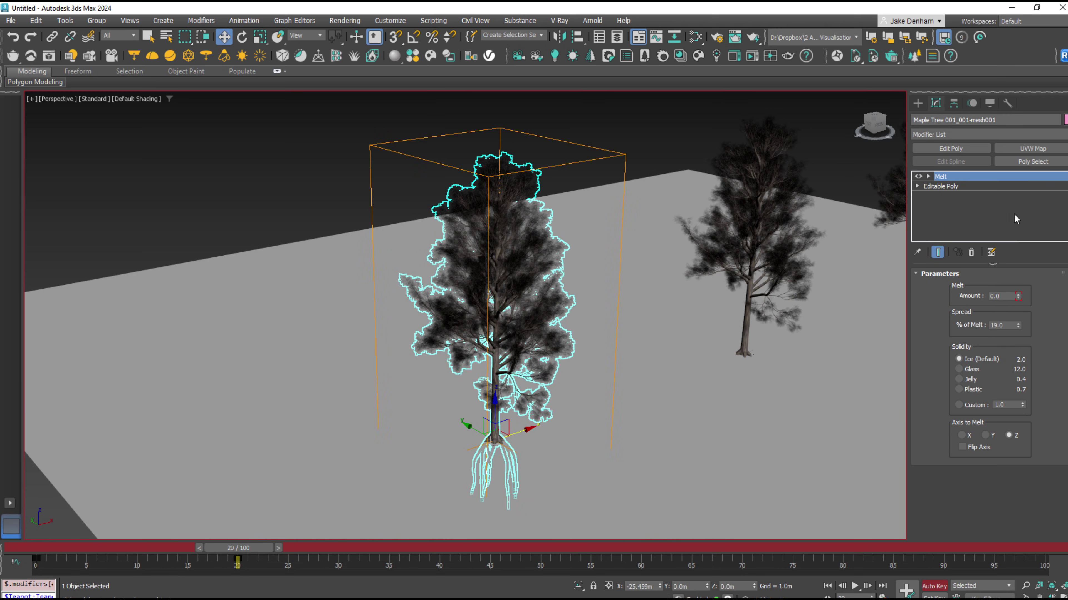
click(946, 585)
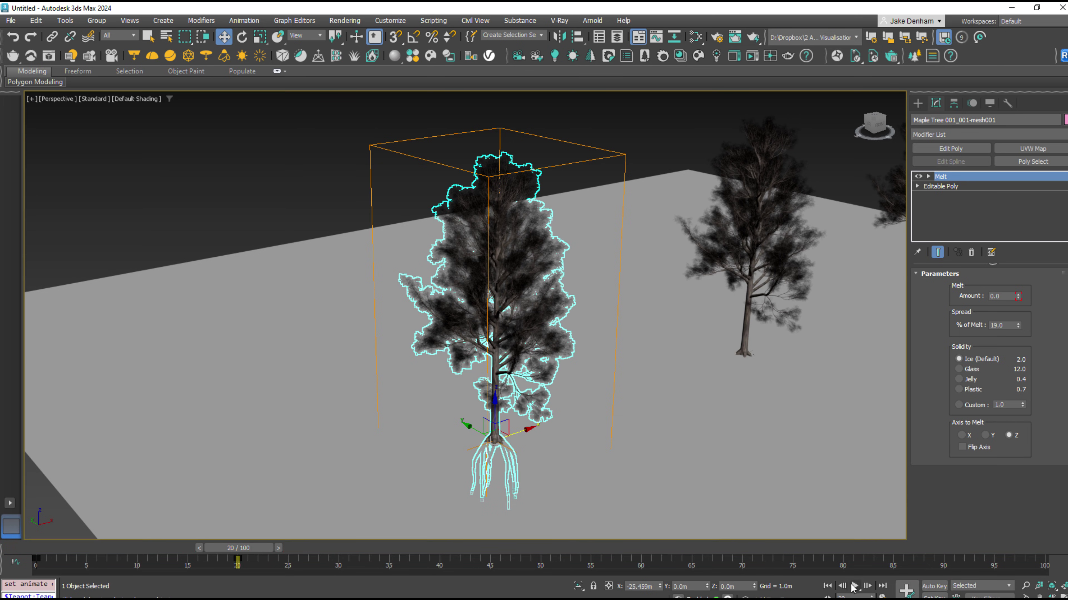
drag(264, 549, 102, 555)
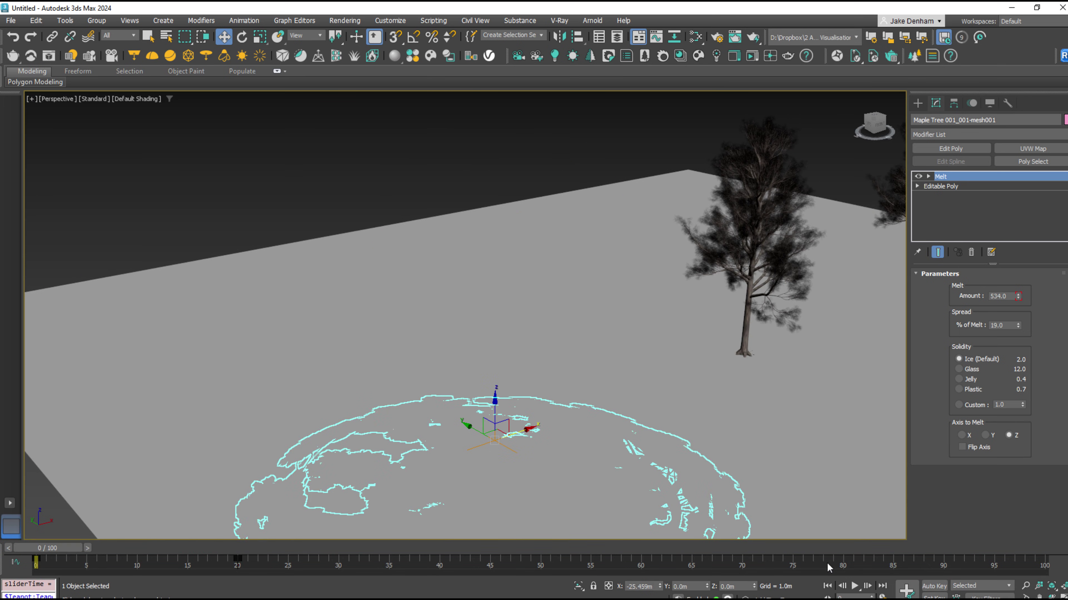
click(853, 586)
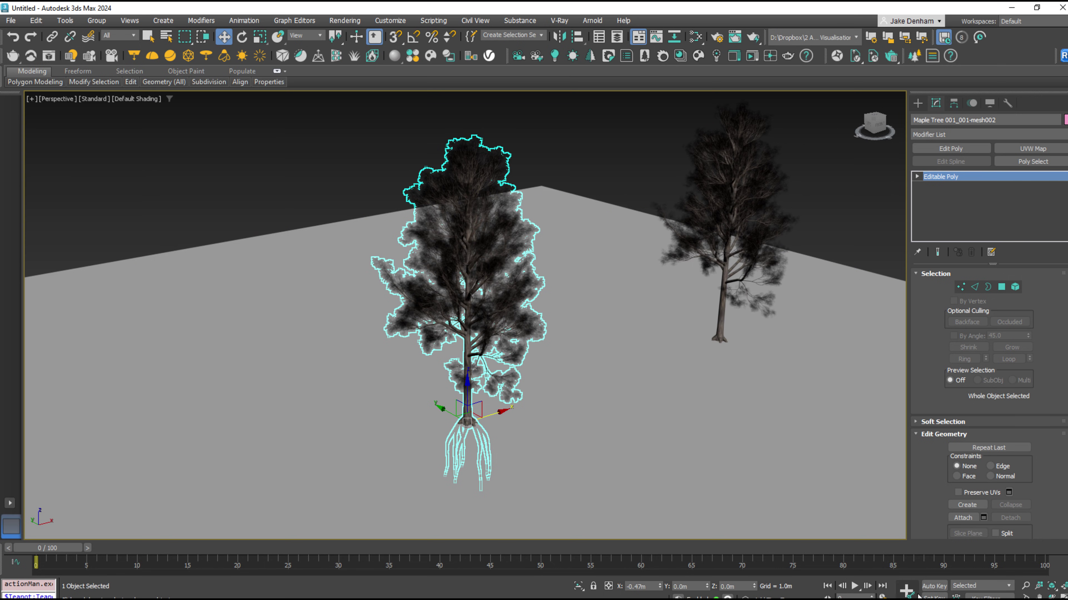
With Auto Key on, set the tree's Visibility to 0 at frame 0 in Object Properties
key(n)
right_click(504, 324)
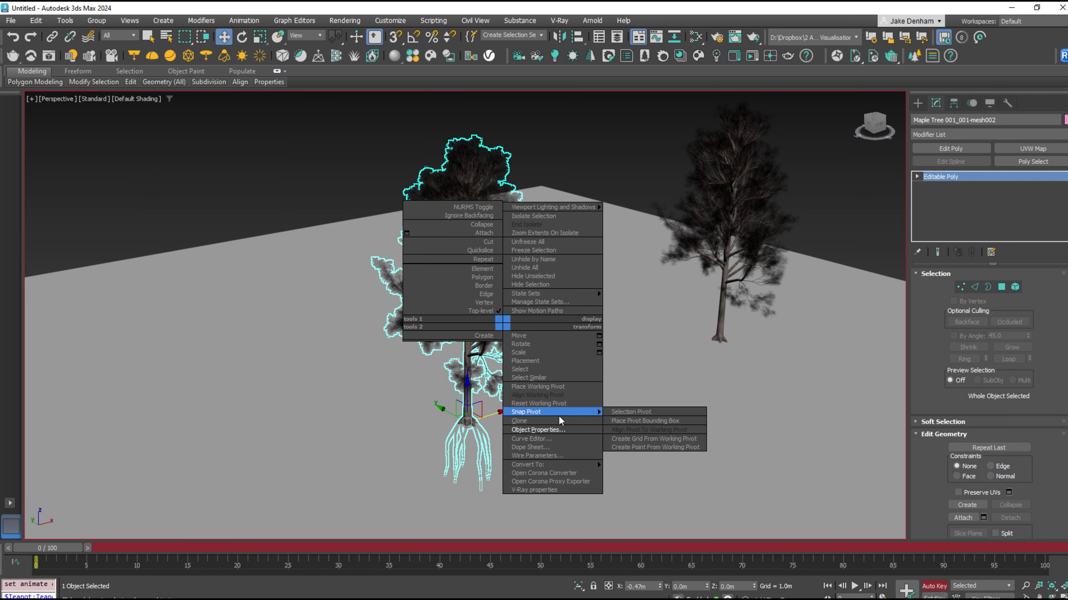
click(510, 410)
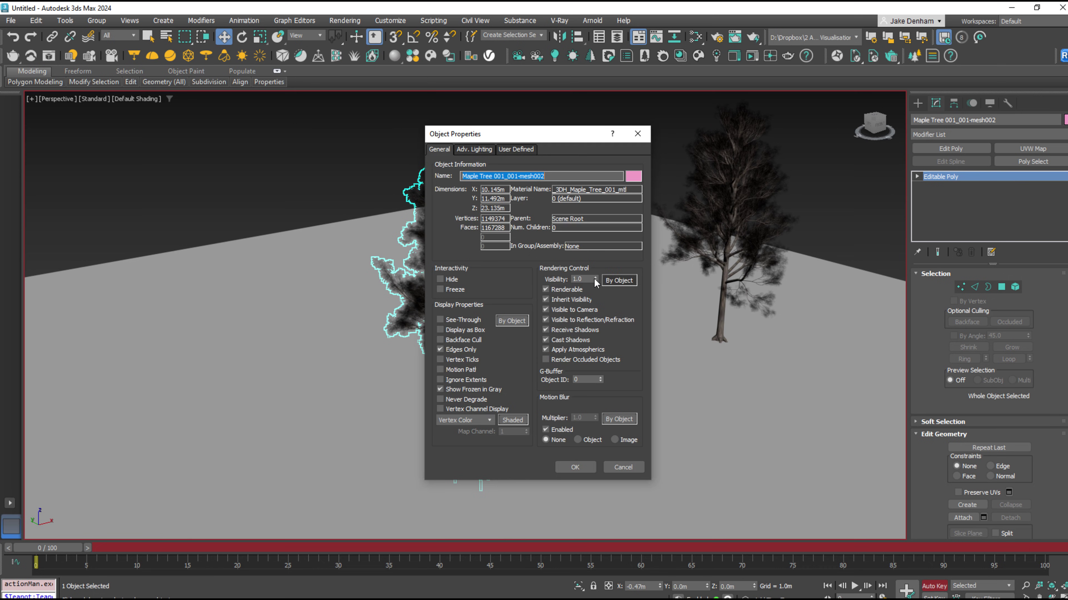
right_click(595, 280)
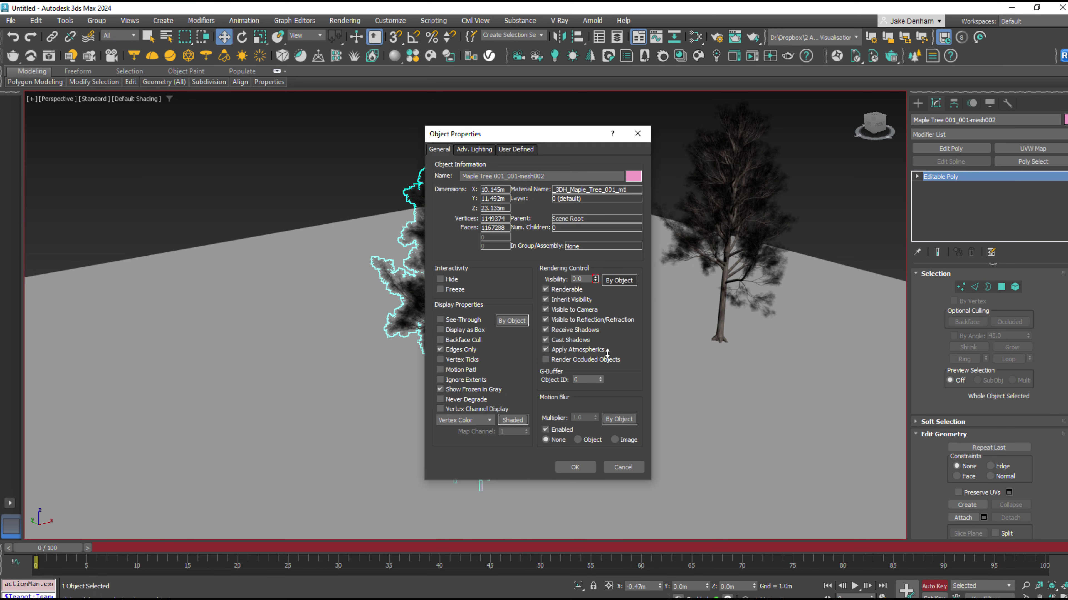
click(576, 467)
At frame 20 set the tree's Visibility back to 1.0, then turn Auto Key off
drag(47, 554, 238, 549)
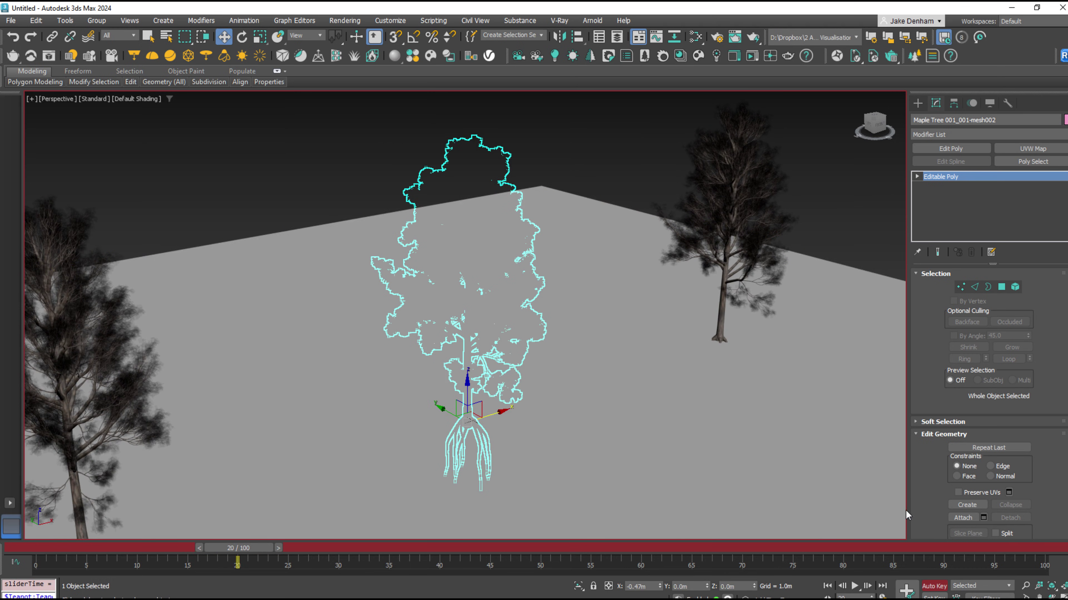
right_click(507, 353)
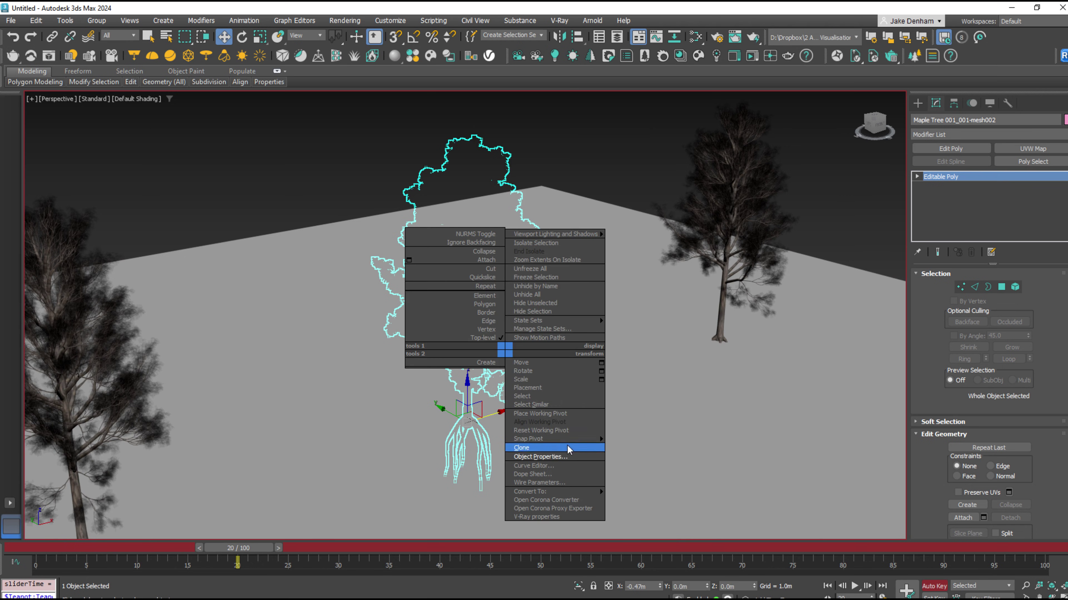
click(568, 458)
click(595, 277)
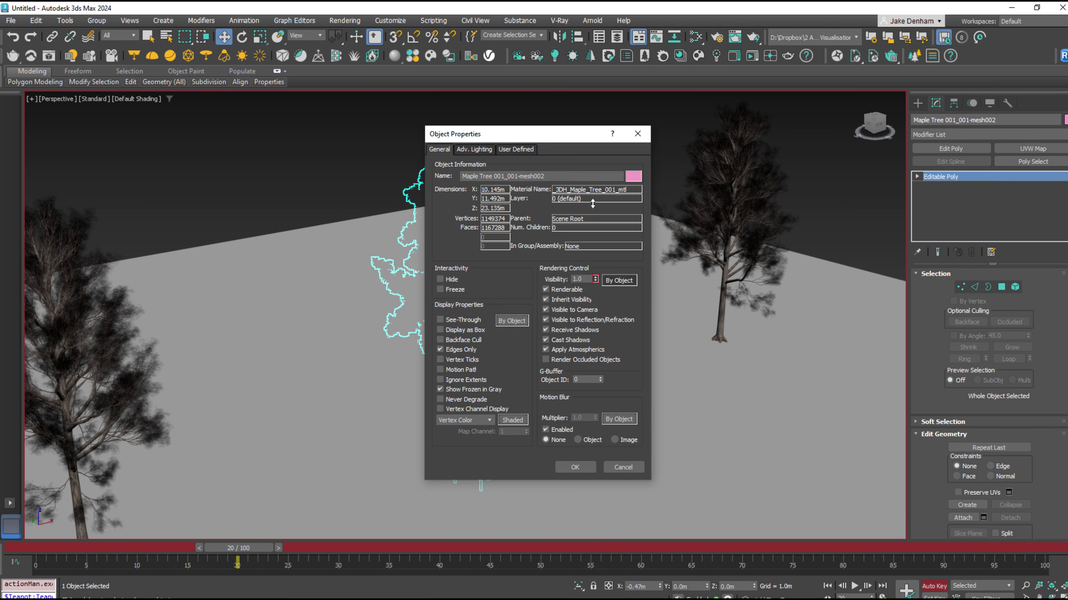
click(575, 467)
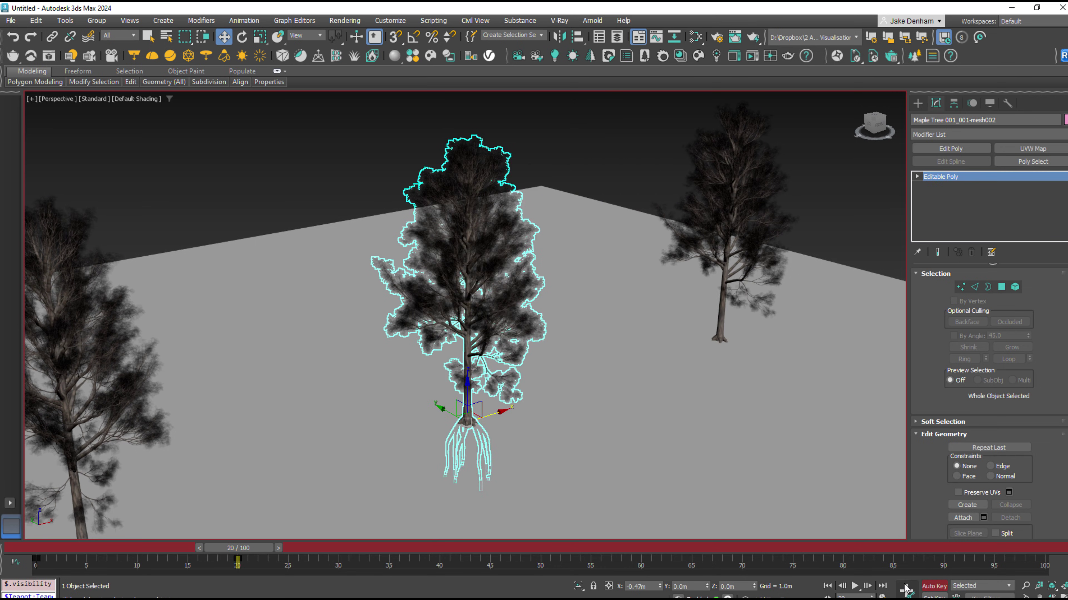
click(934, 586)
drag(239, 548, 35, 548)
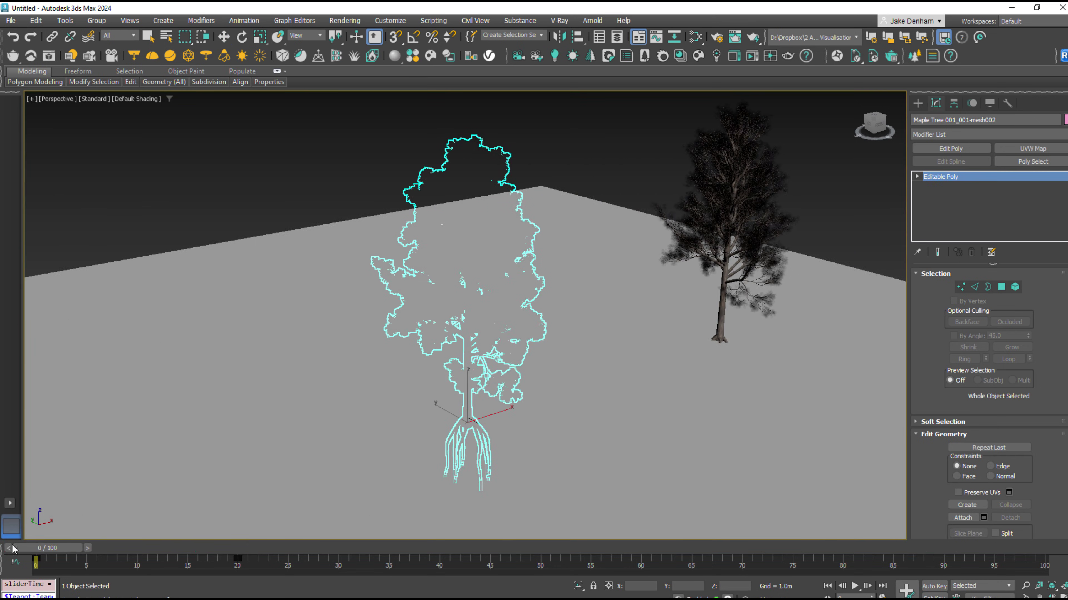
click(318, 175)
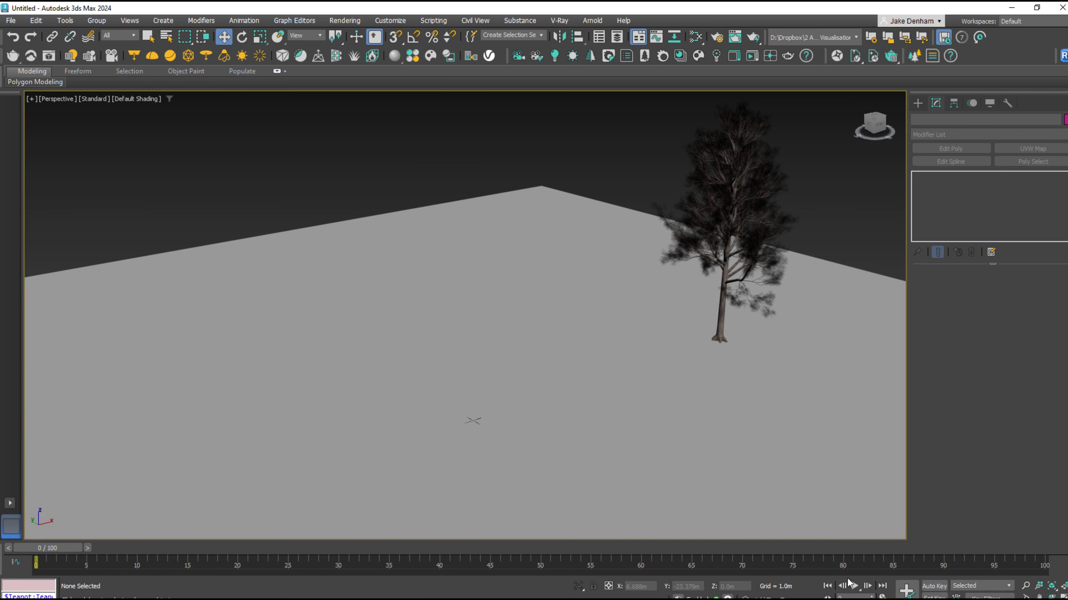
click(854, 586)
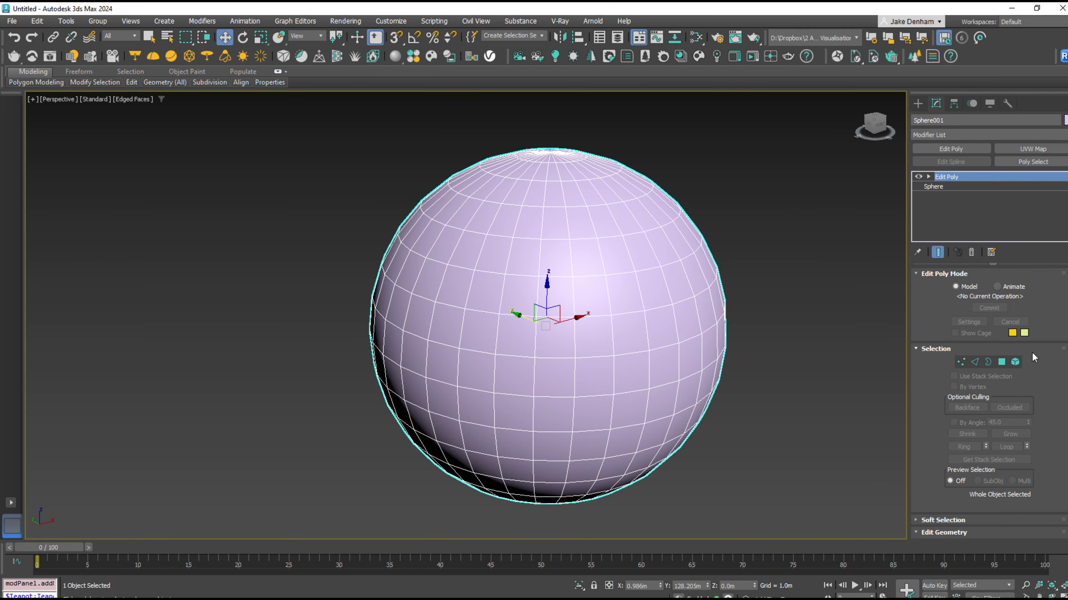
click(974, 362)
click(602, 359)
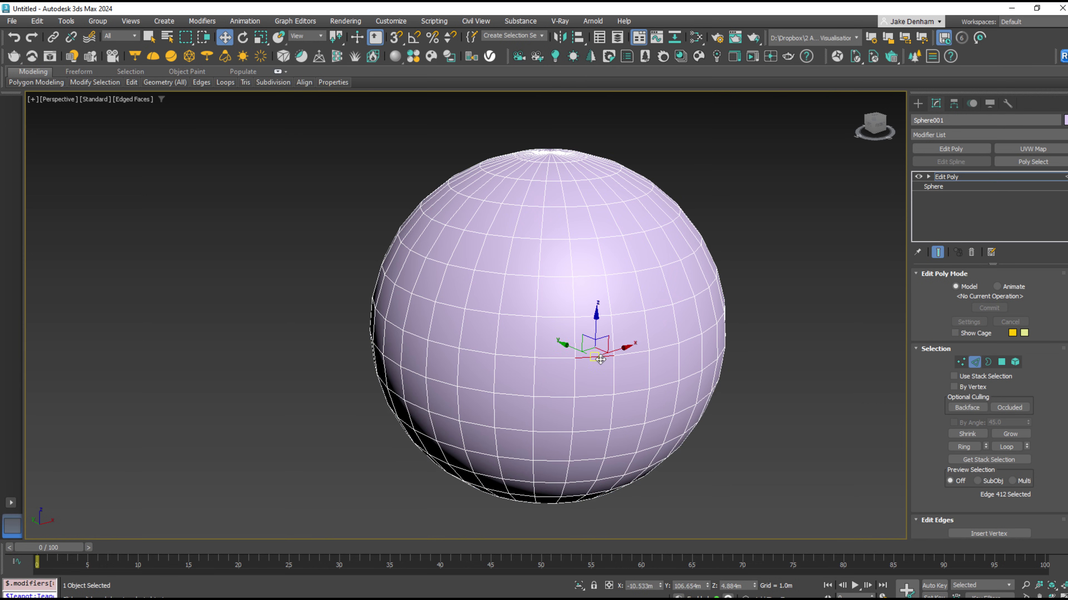
double_click(600, 360)
key(ctrl+d)
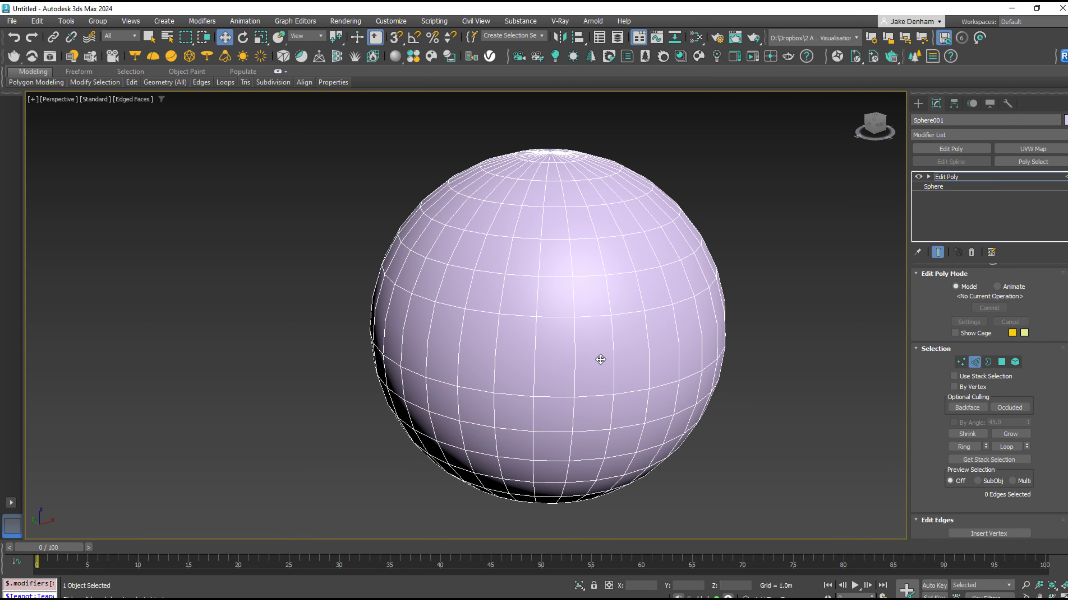
click(961, 362)
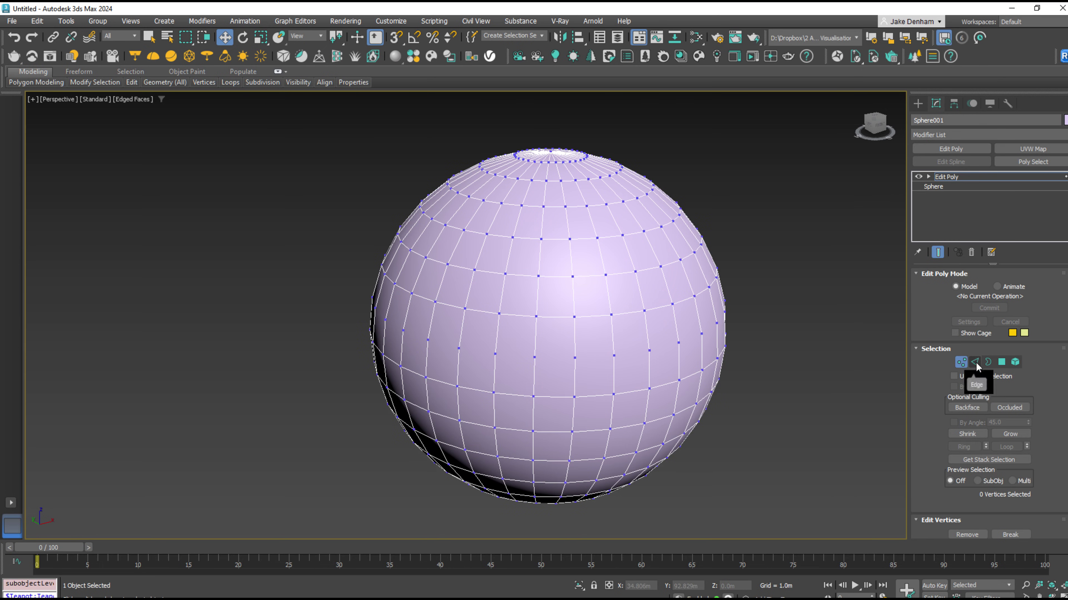
click(975, 362)
key(ctrl+z)
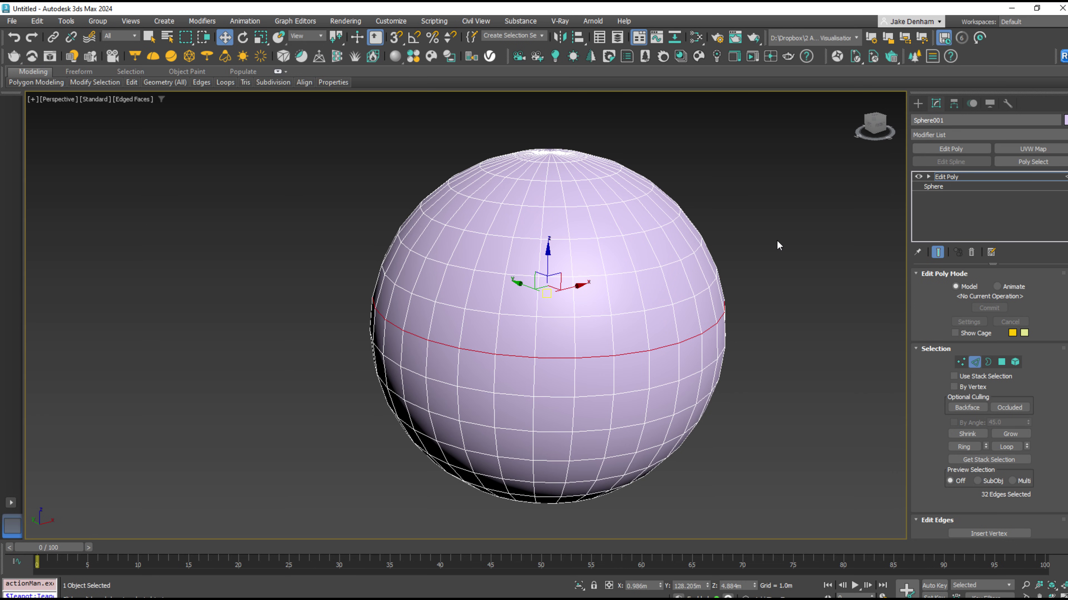
click(780, 238)
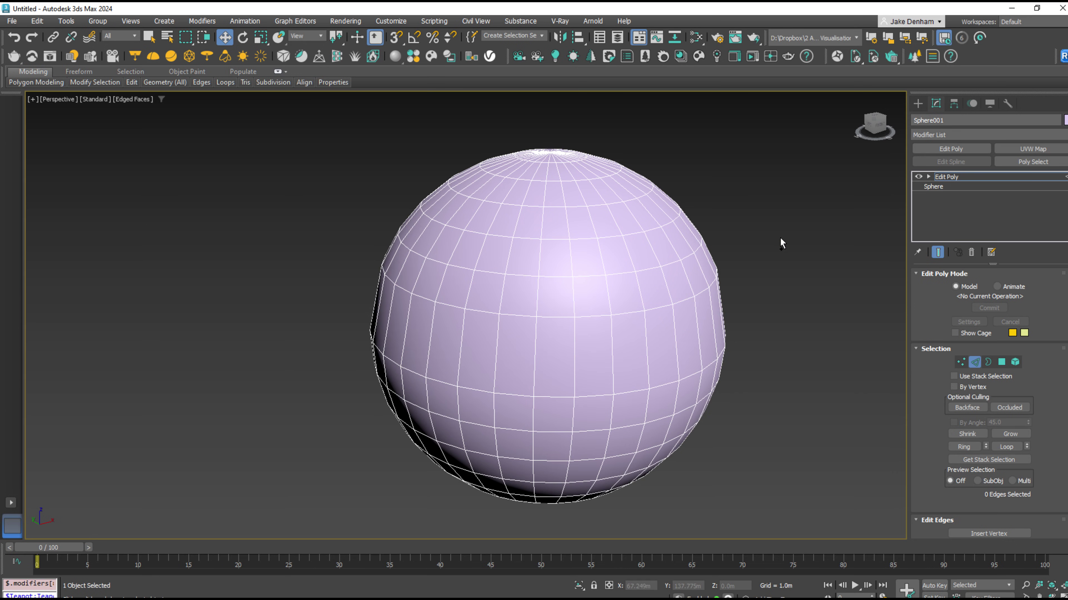
click(973, 362)
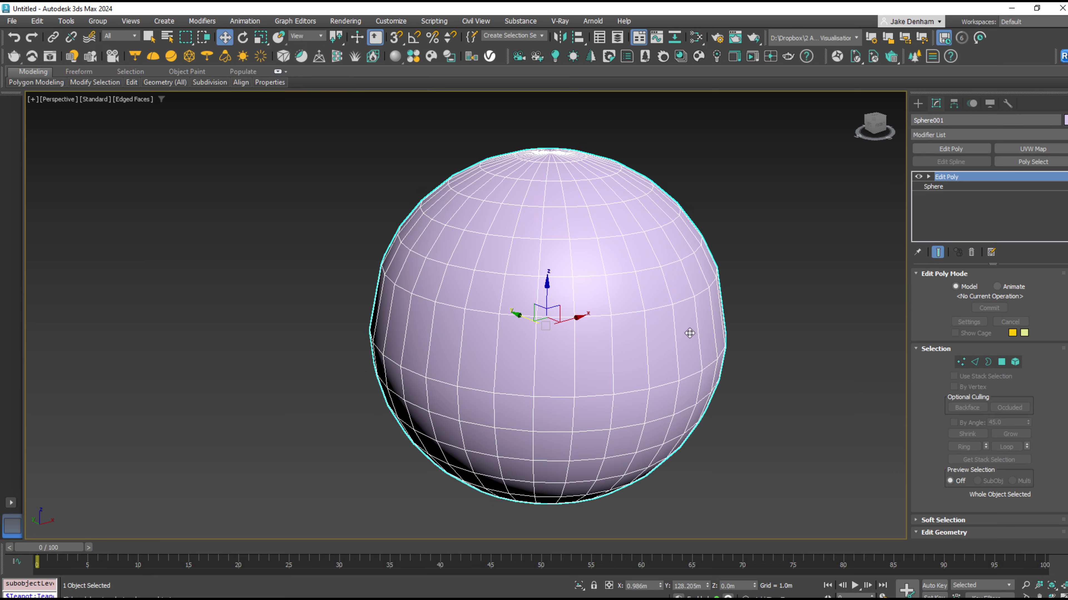
In the Slate Material Editor, bring in the tree PNG as bitmap node Map #79
key(m)
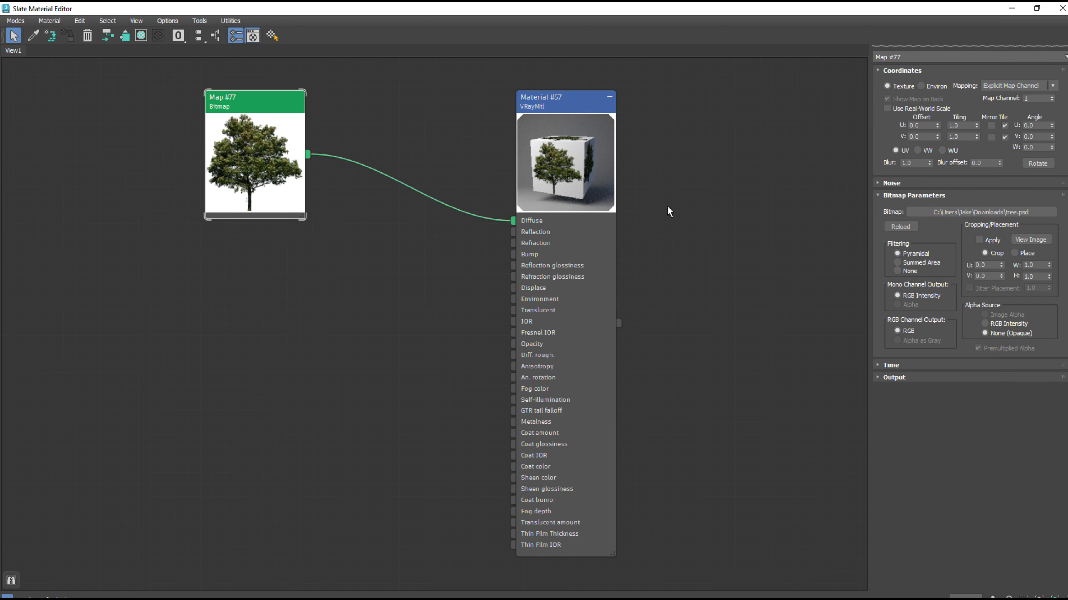
right_click(1002, 214)
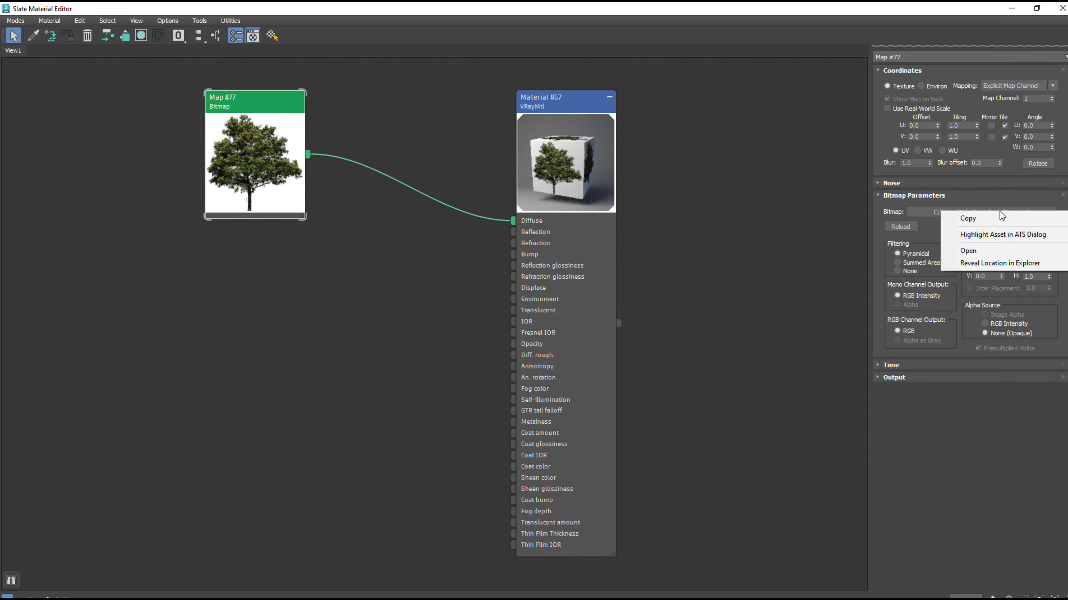
click(997, 253)
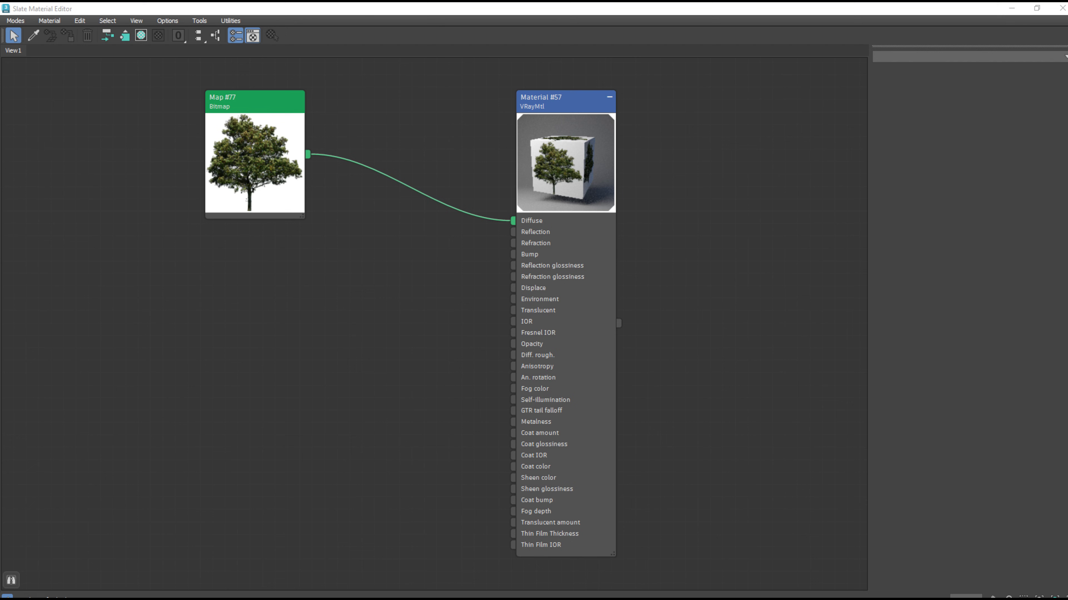
key(ctrl+v)
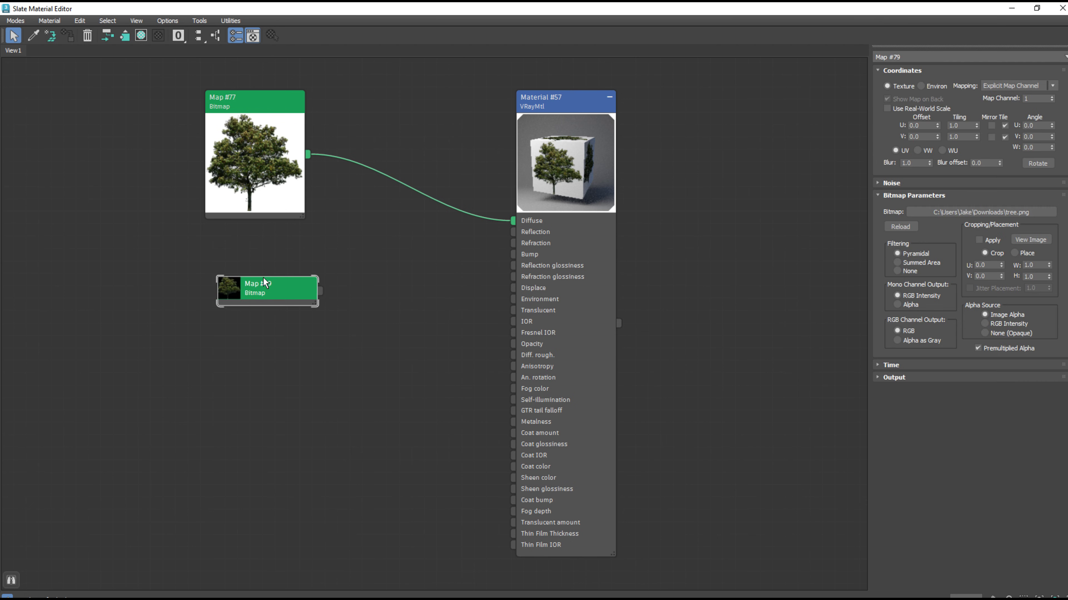
double_click(236, 288)
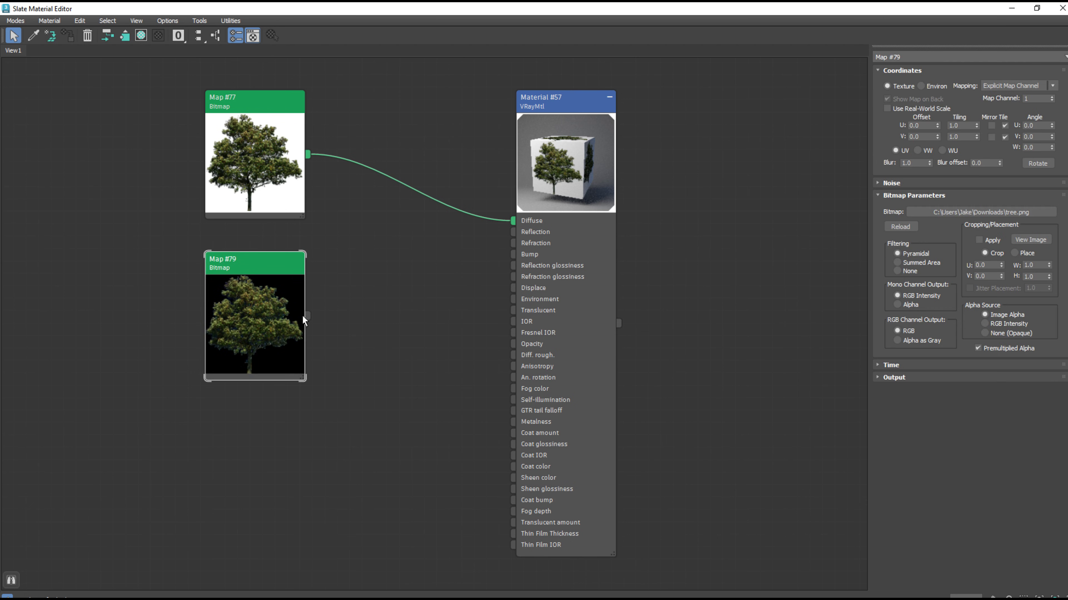
Wire Map #79 into Material #57's Diffuse and Opacity with Alpha mono channel output
drag(308, 315, 514, 220)
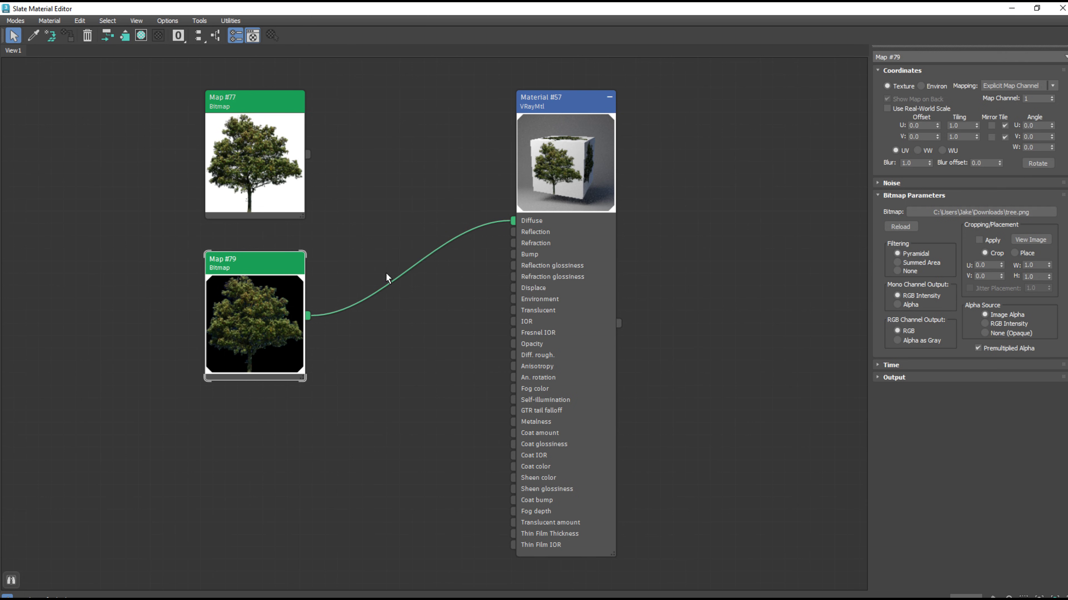
drag(308, 315, 513, 344)
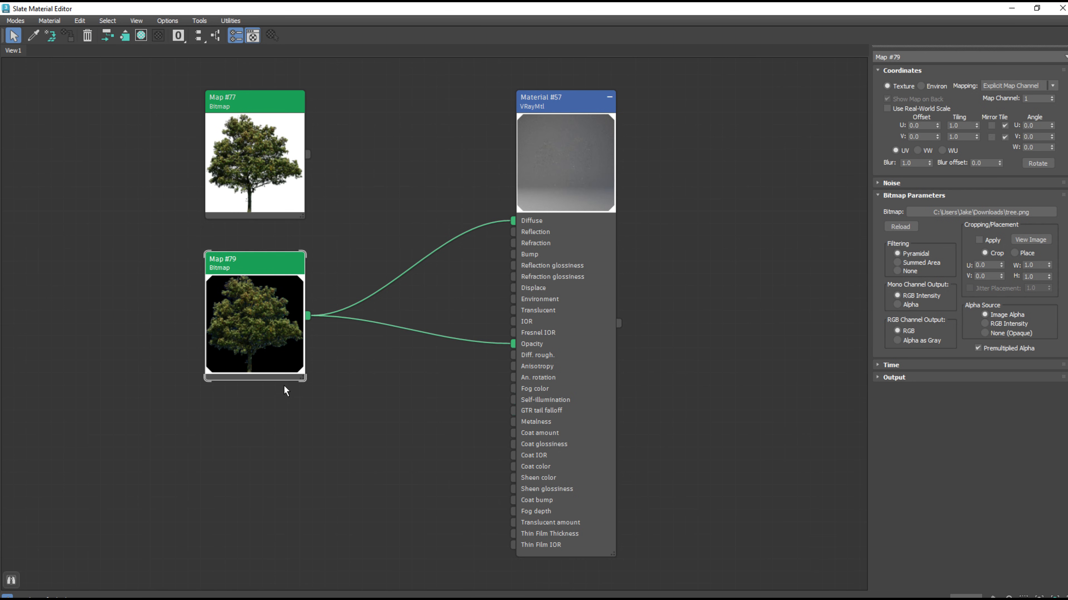
click(915, 305)
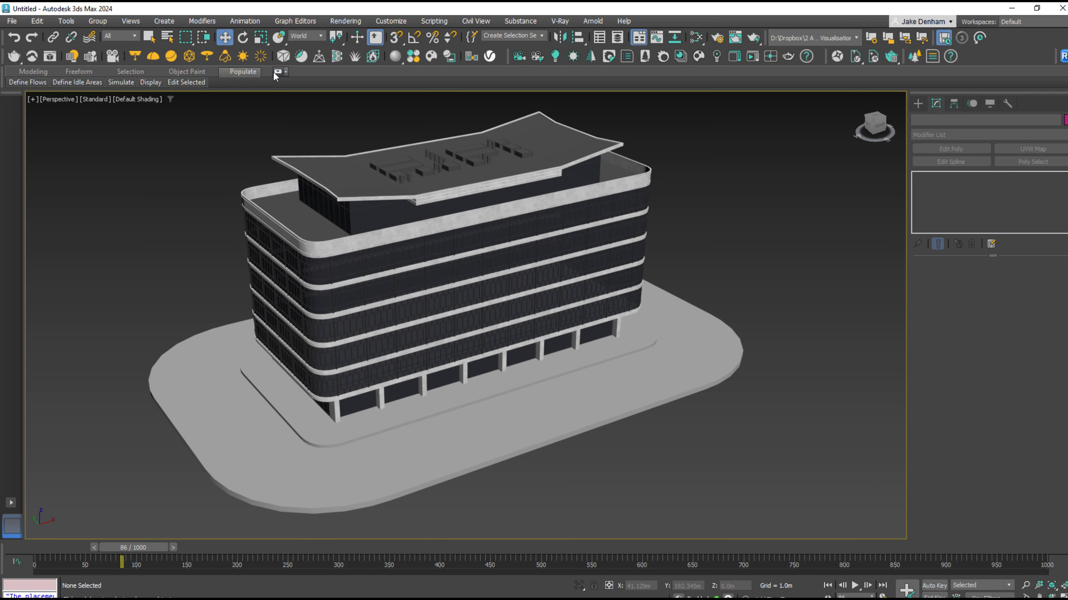
Draw a three-point Populate flow along the walkway around the building base and simulate pedestrians
click(257, 73)
click(32, 104)
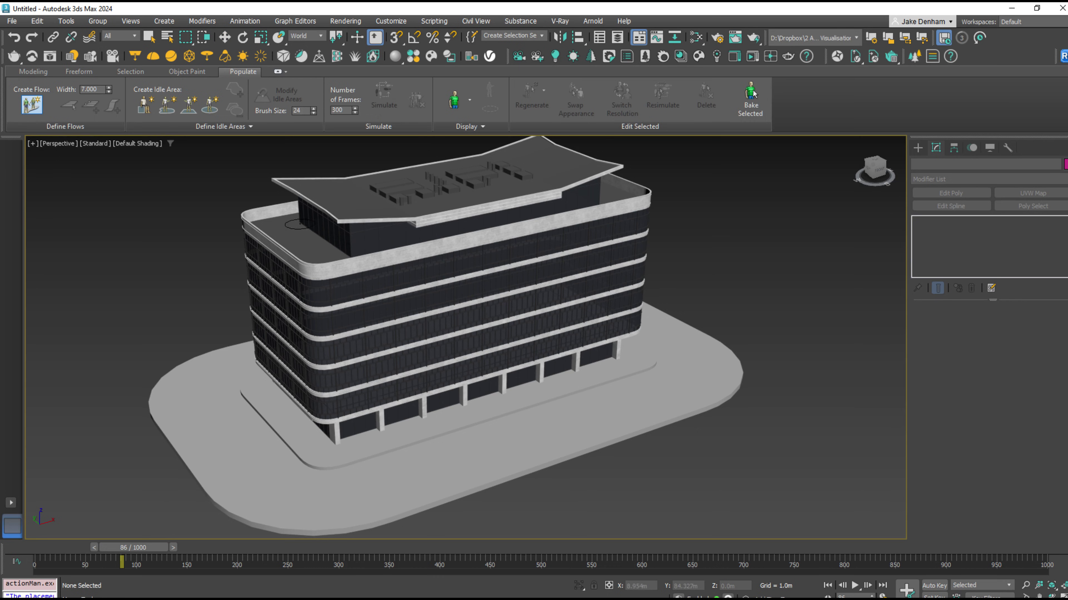
click(643, 357)
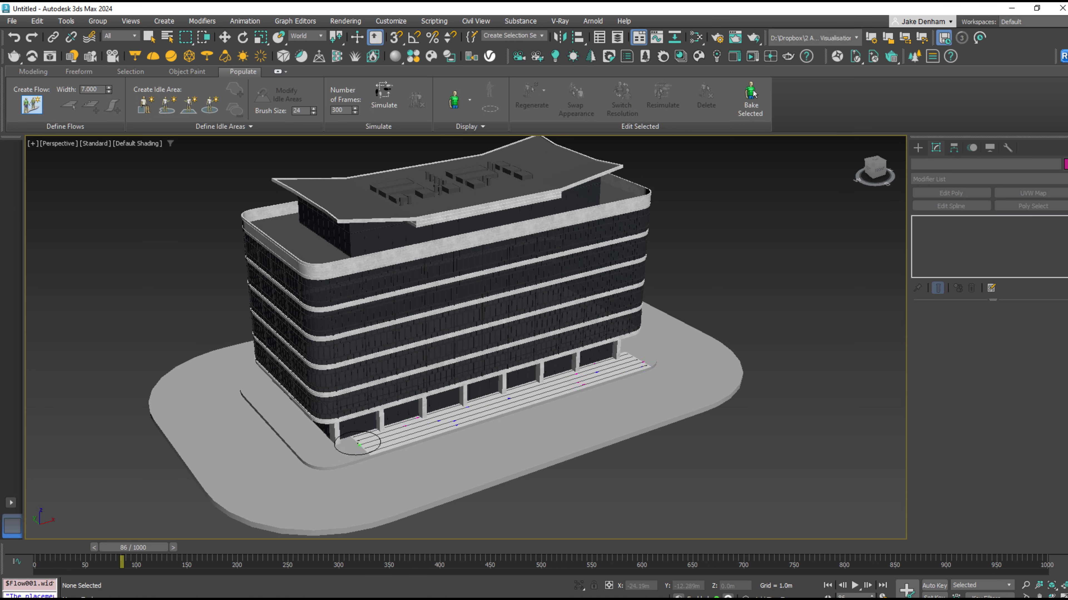
click(320, 454)
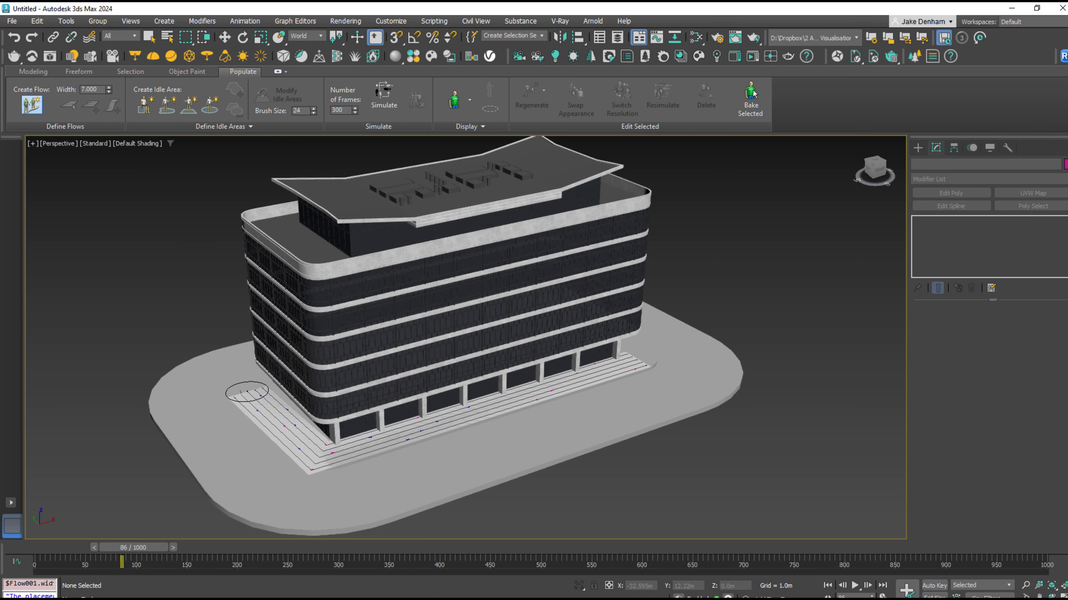
click(252, 381)
right_click(252, 381)
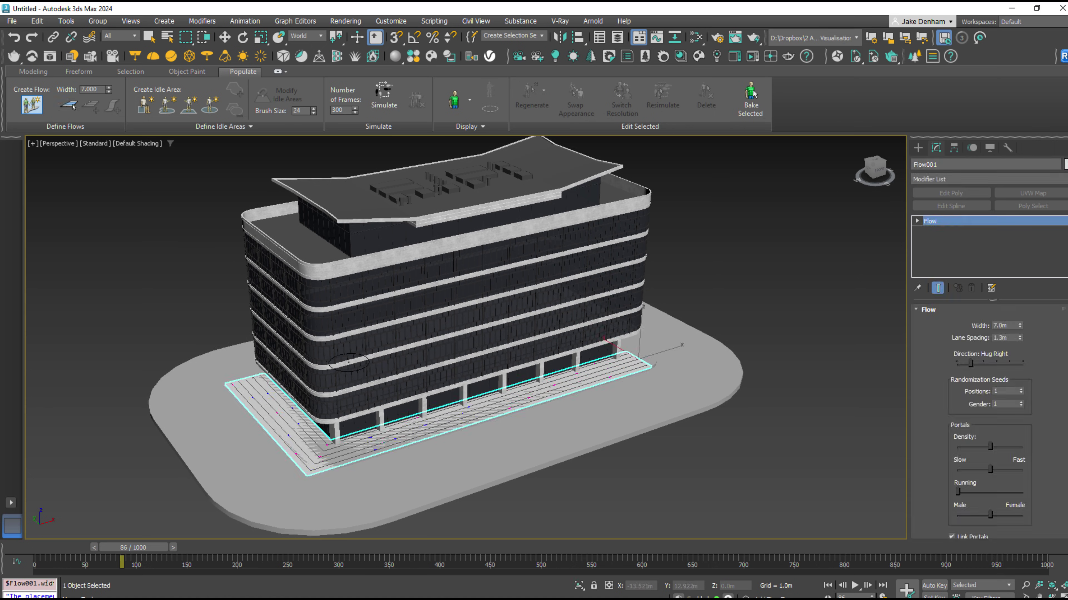
click(383, 95)
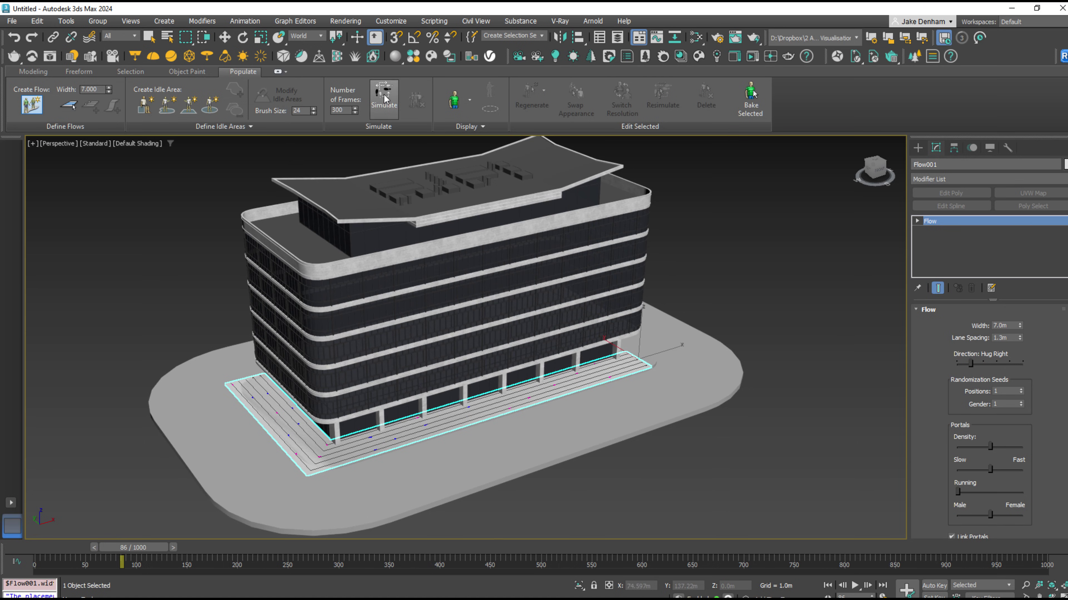
Set Flow001's width to 2.94m, raise portal density, re-simulate and replay the pedestrians
scroll(381, 441, up, 5)
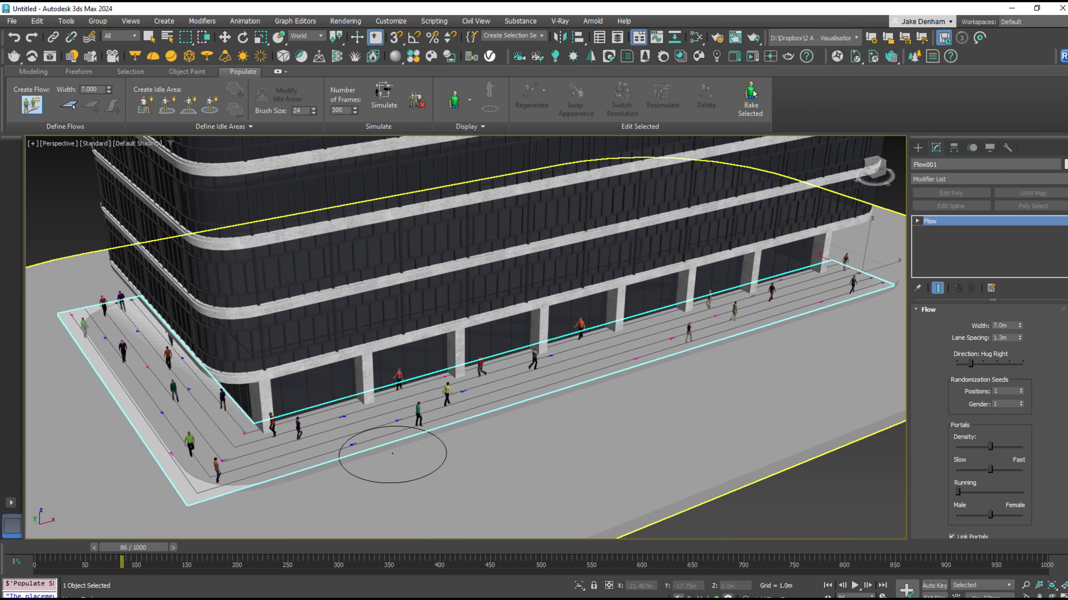
click(855, 585)
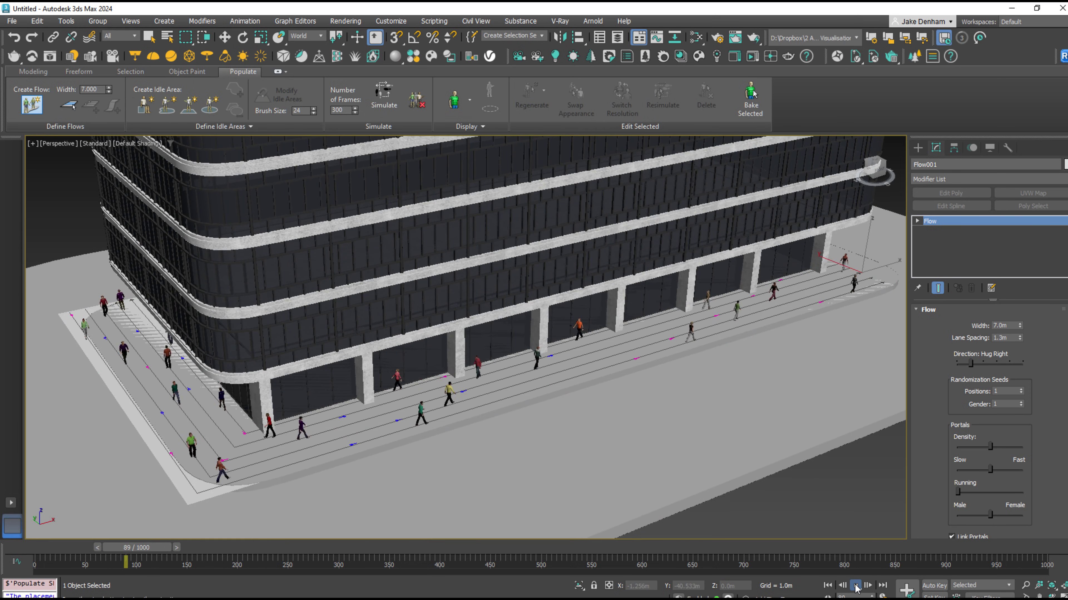
click(857, 586)
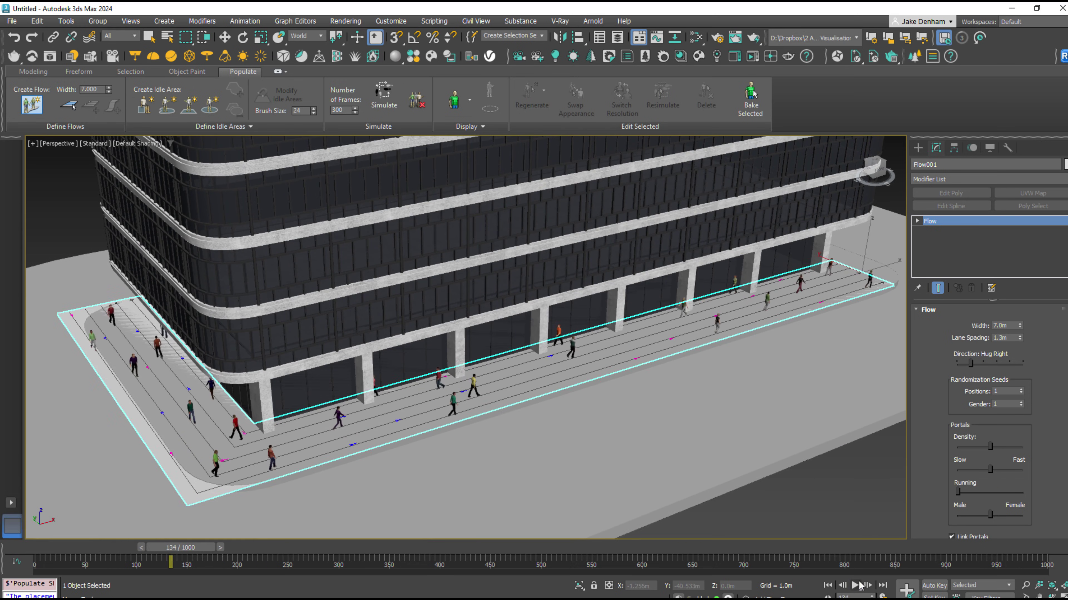
drag(1019, 327, 1022, 359)
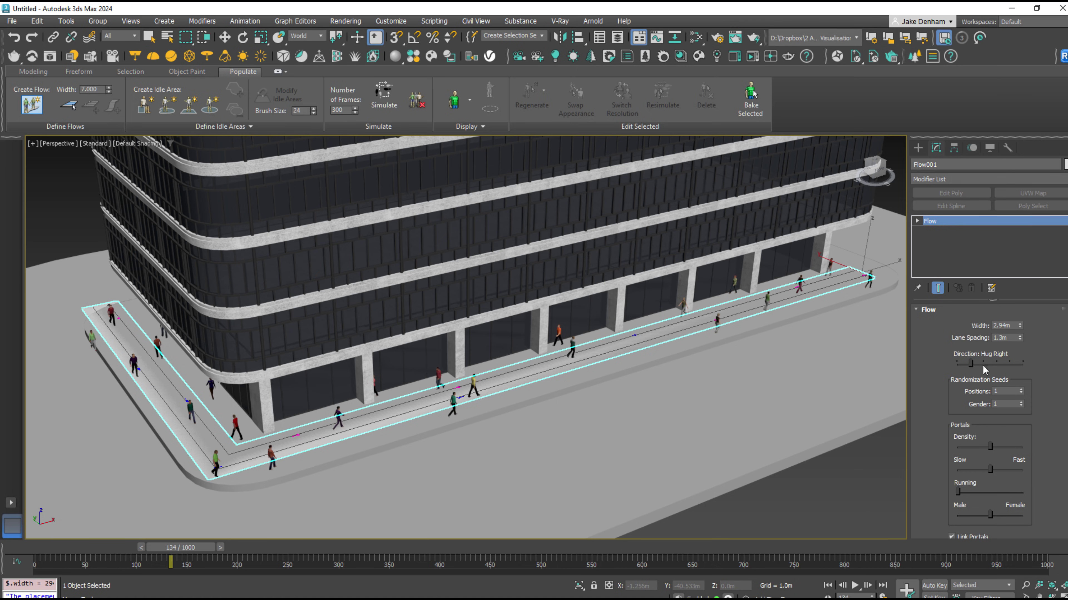
drag(991, 447, 1003, 515)
click(384, 100)
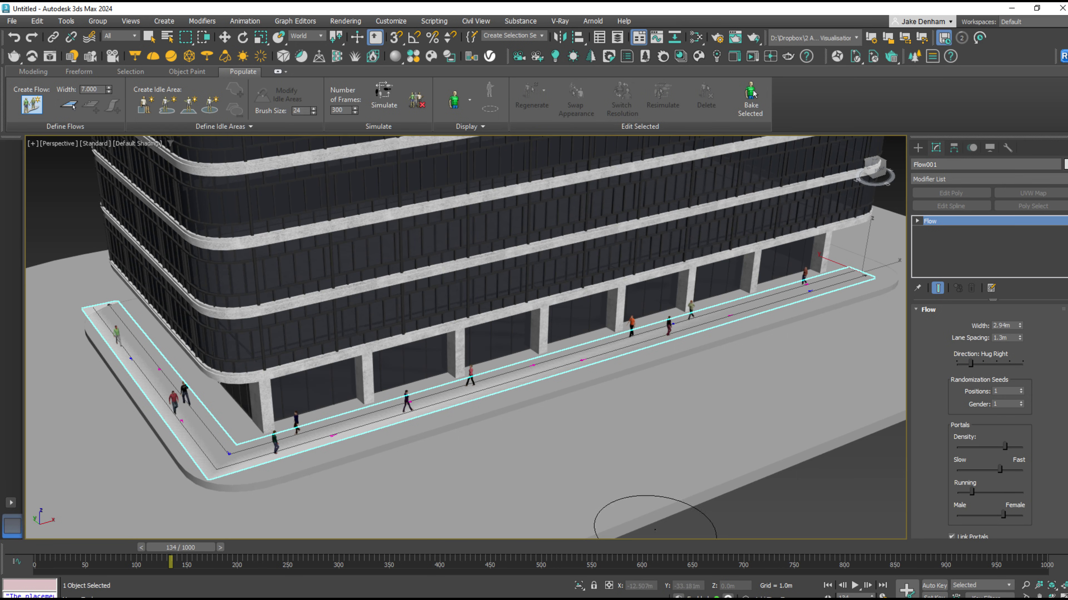
click(855, 586)
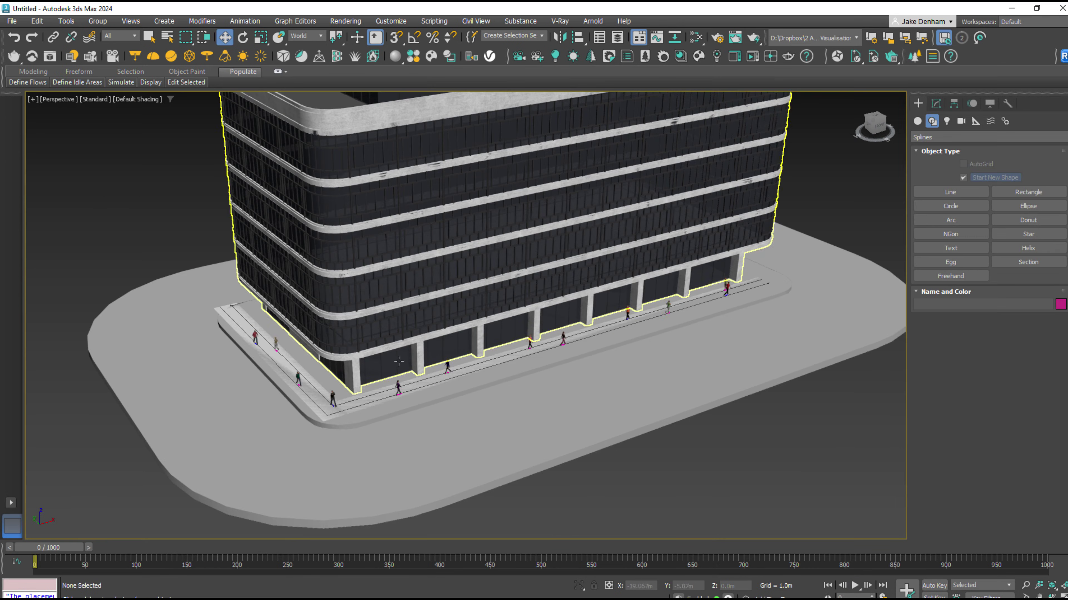
Select Box002's ring of 36 radial edges and connect them with 2 new edge loops
click(521, 438)
key(F4)
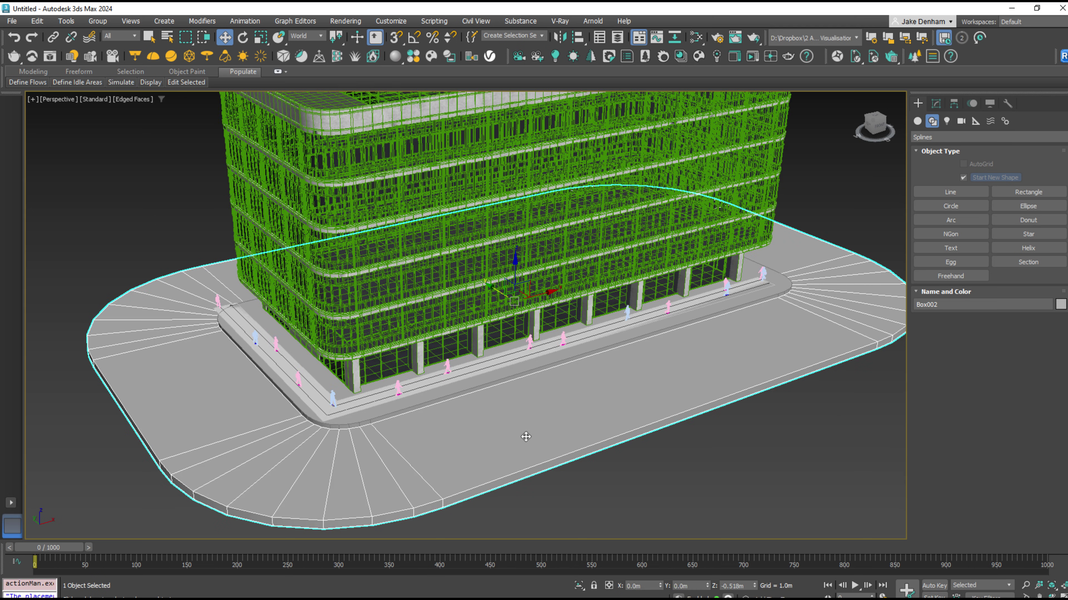
click(936, 103)
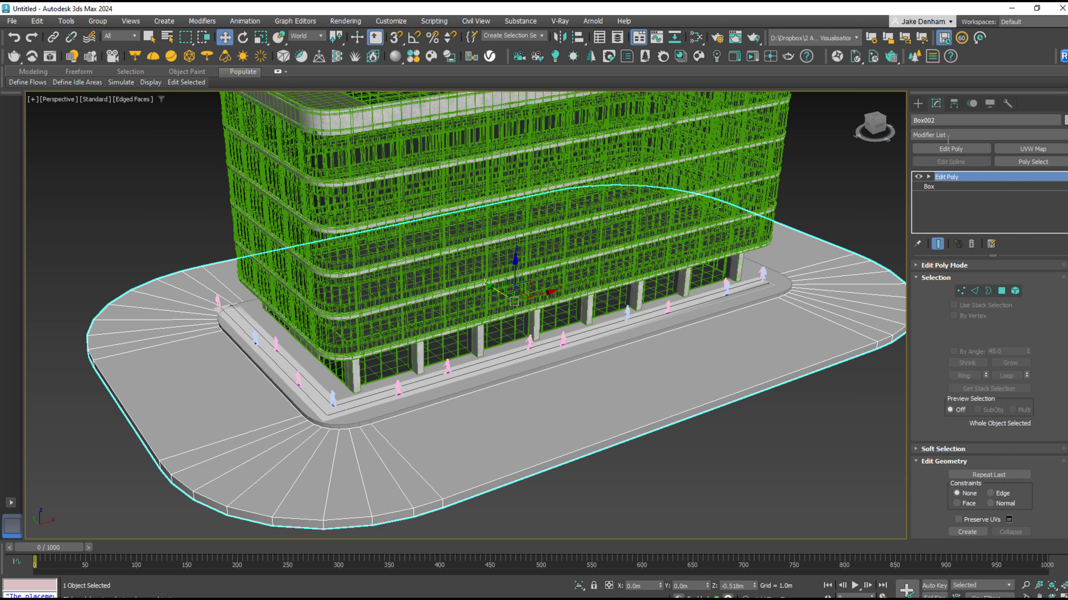
click(974, 291)
click(823, 314)
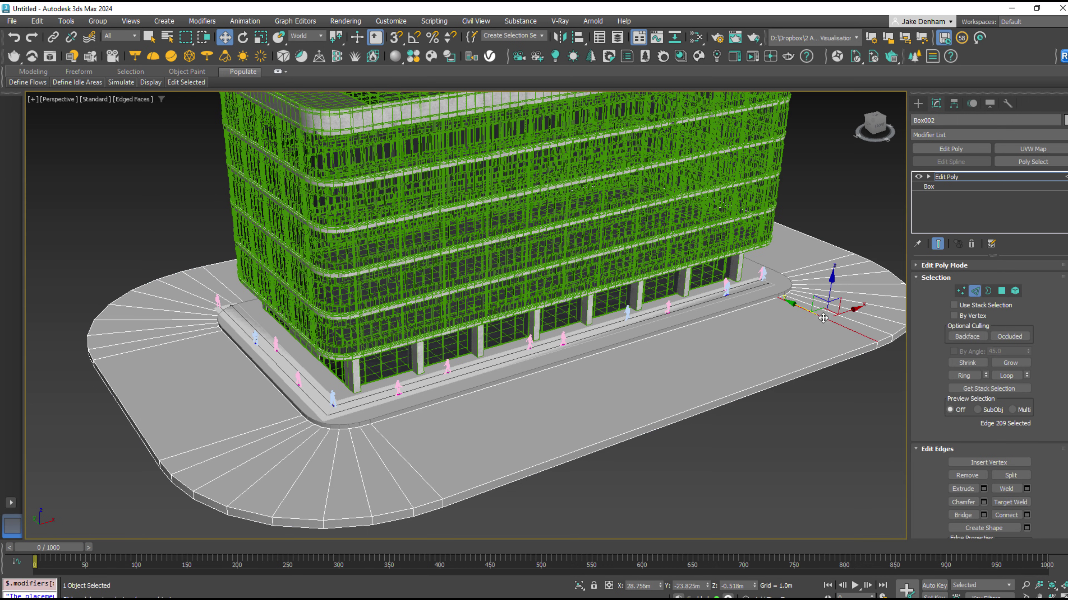
click(959, 377)
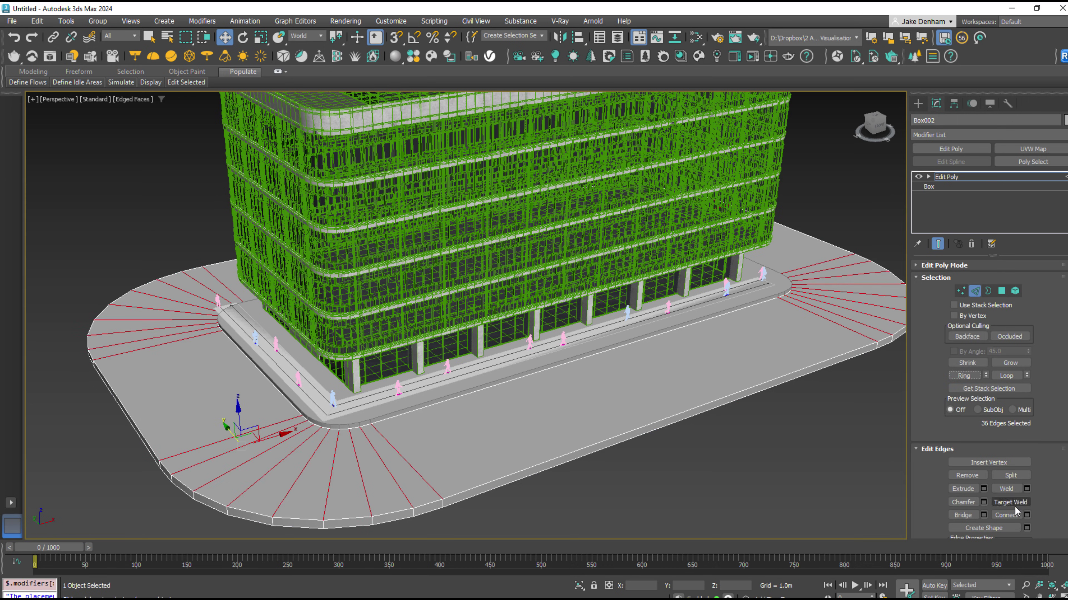
click(1027, 515)
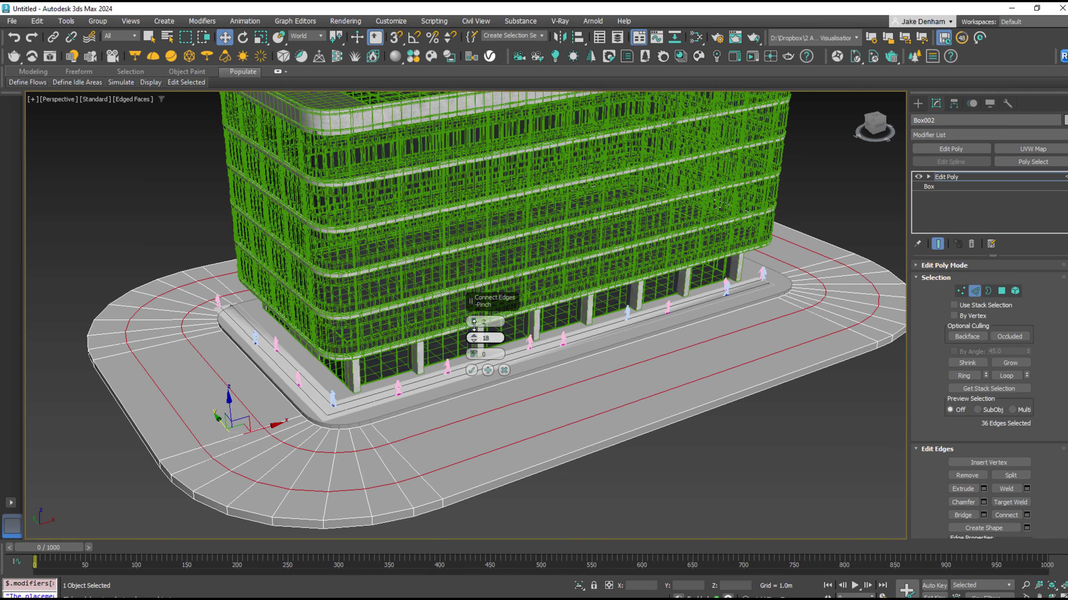
click(471, 370)
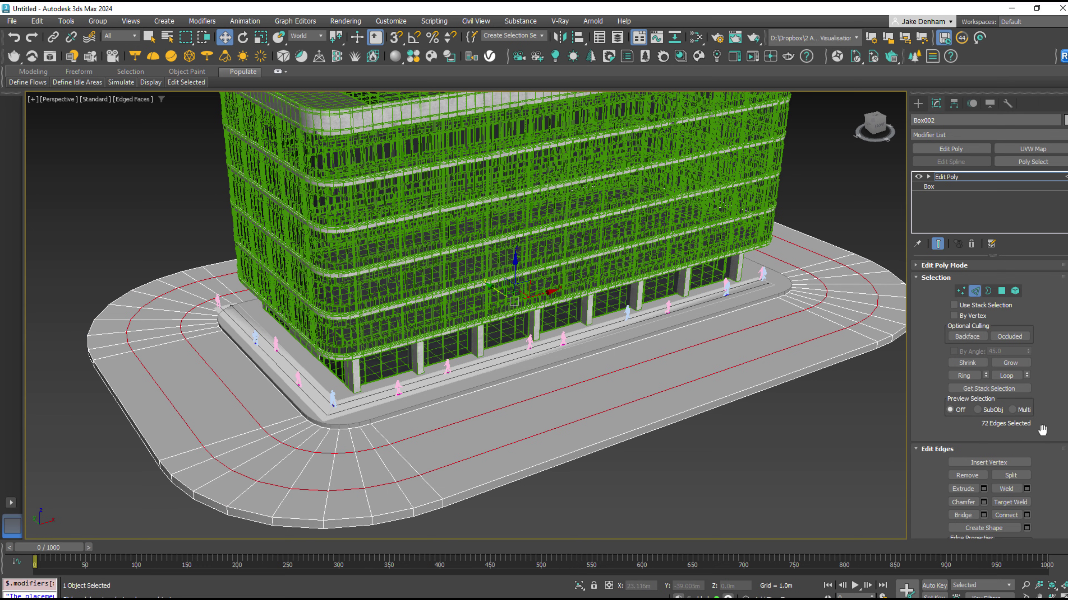
Turn the selected edge loops into a spline named Shape
scroll(1042, 431, down, 3)
click(984, 422)
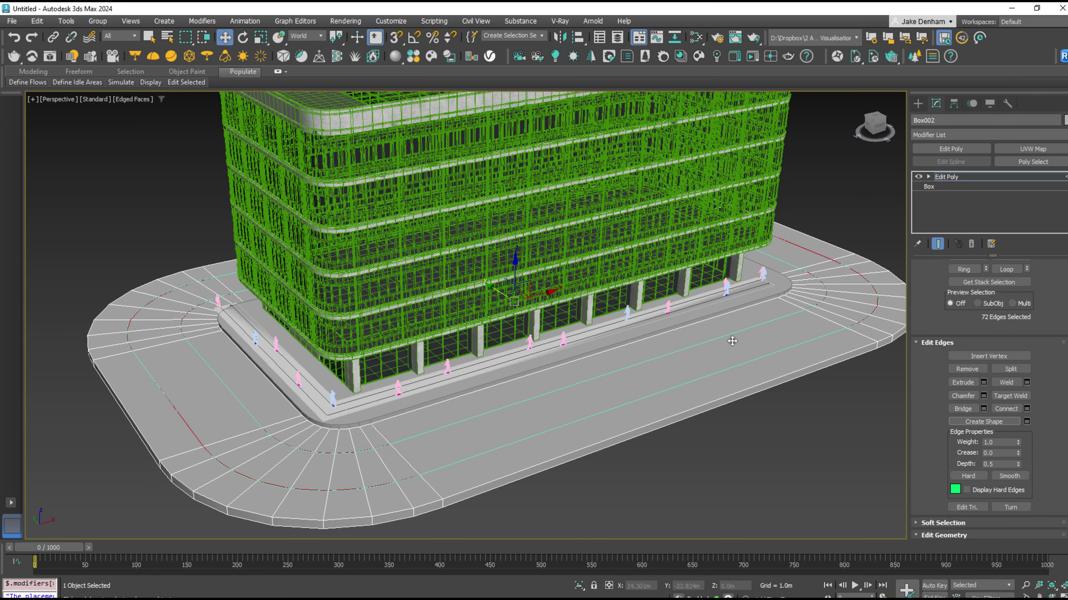
click(732, 341)
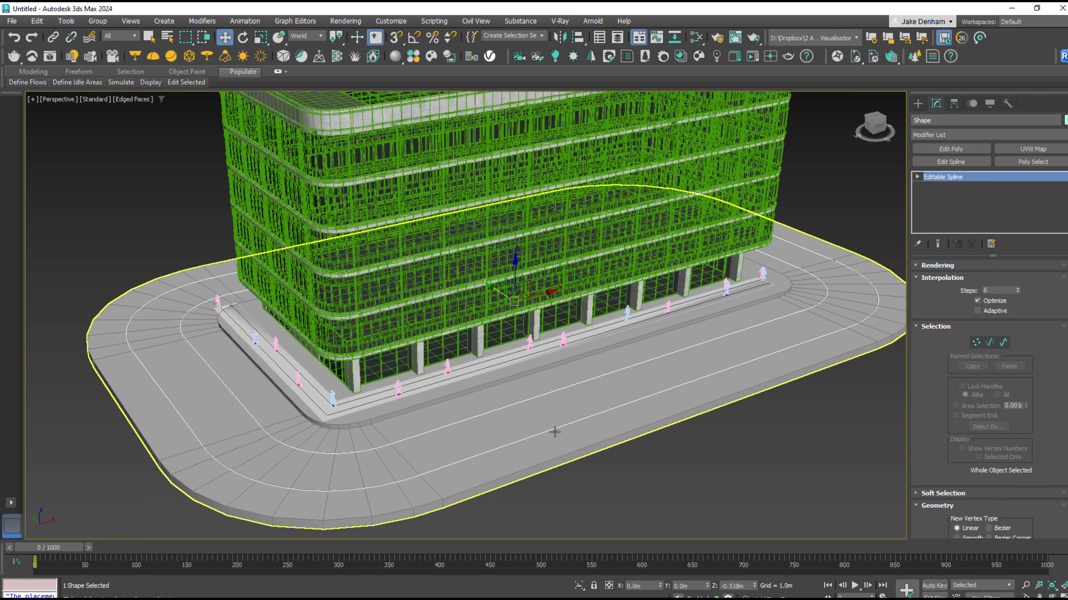
Open the Civil View Object Placement Style editor with Shape as the parent path
click(475, 21)
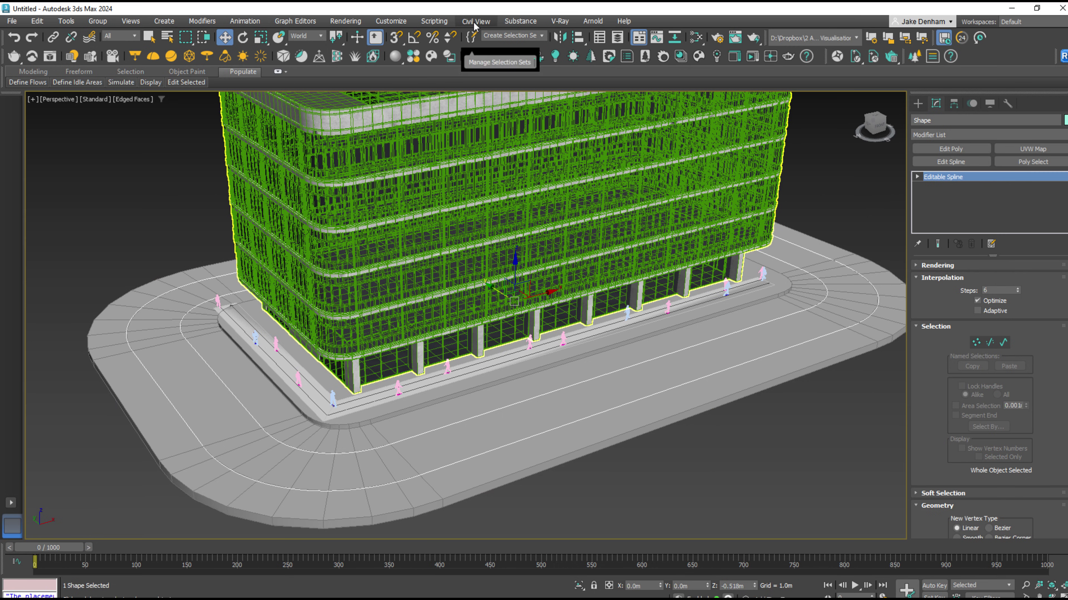
mouse_move(481, 40)
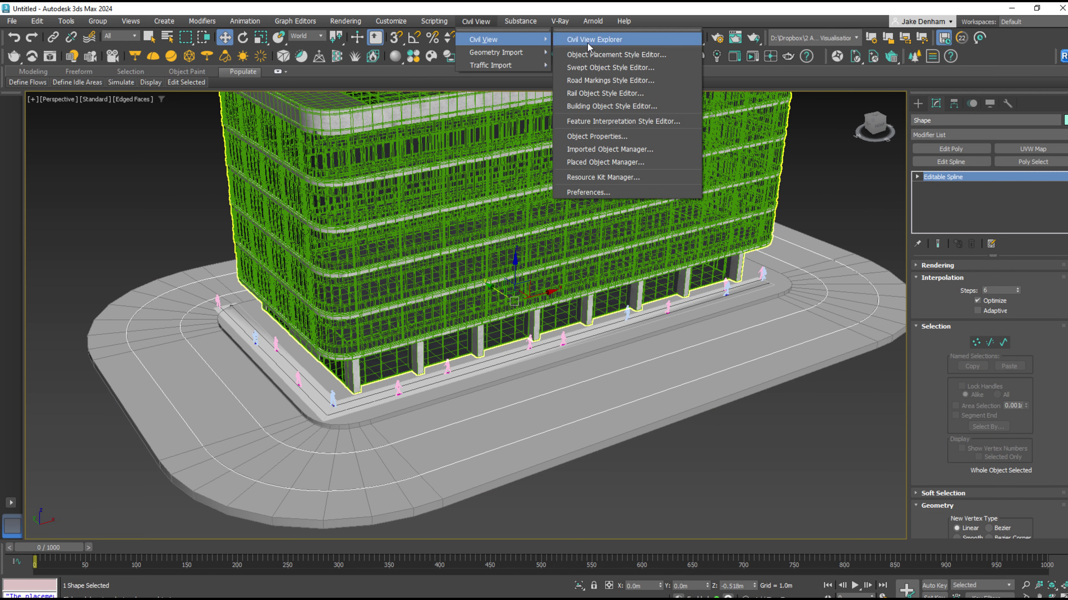
click(609, 55)
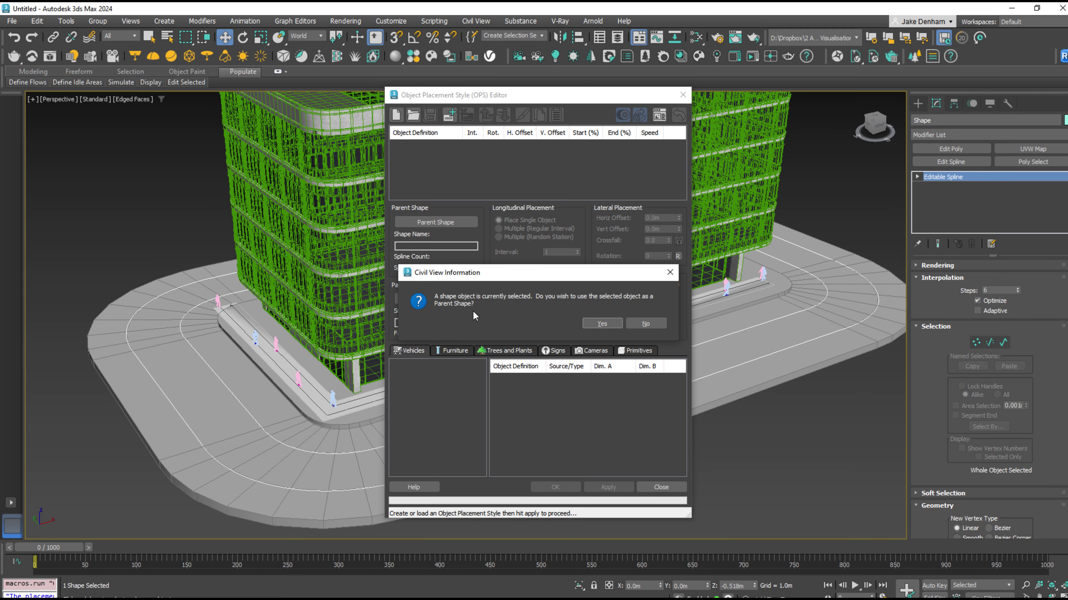
click(600, 326)
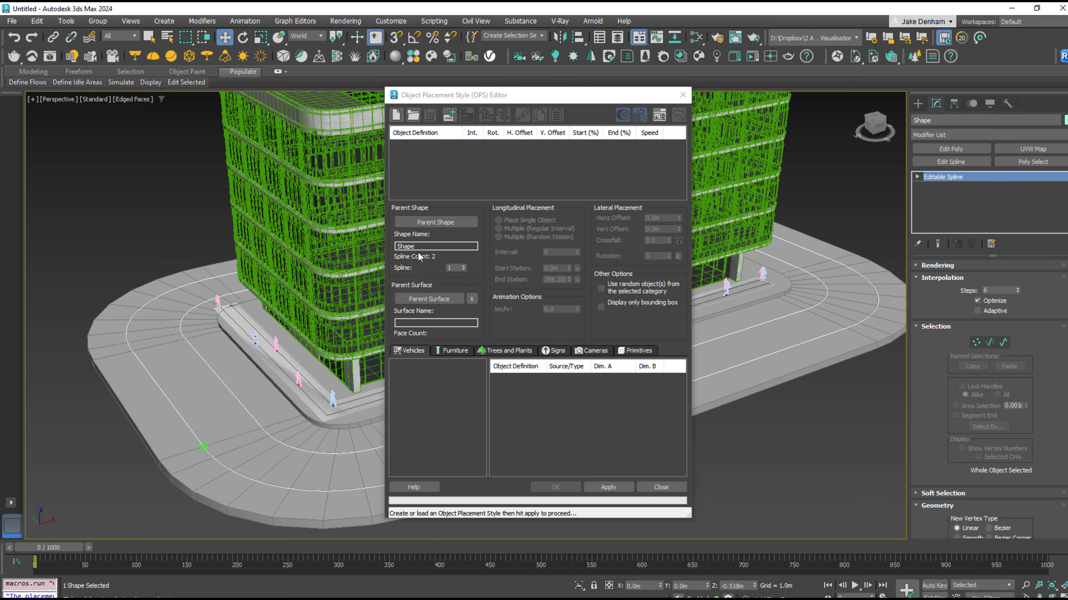
Place ten random cars from the Cars library along the spline at 30 km/hr and play
click(449, 116)
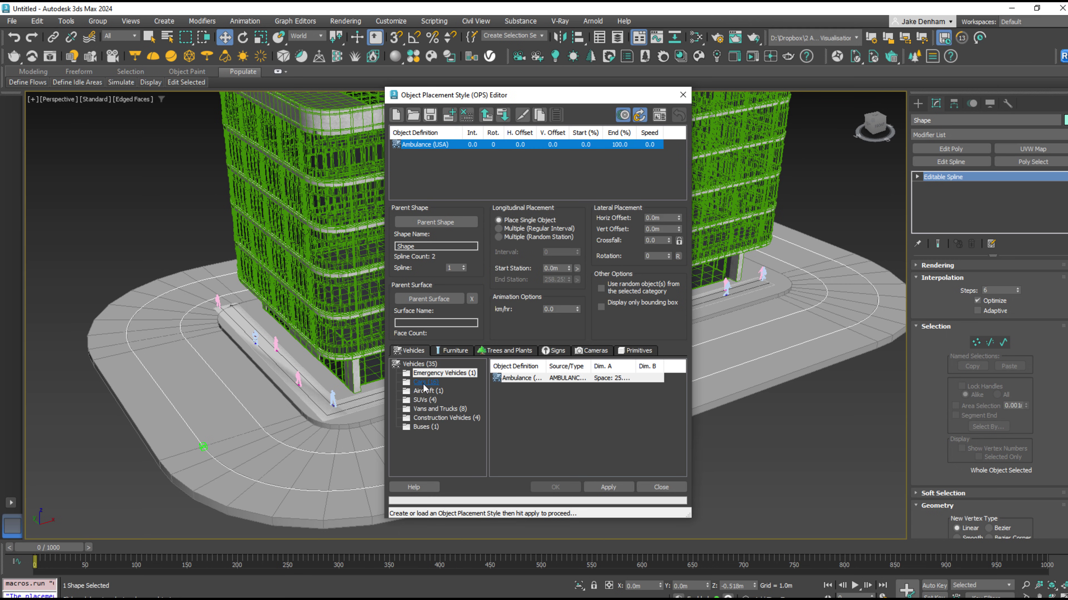
click(424, 383)
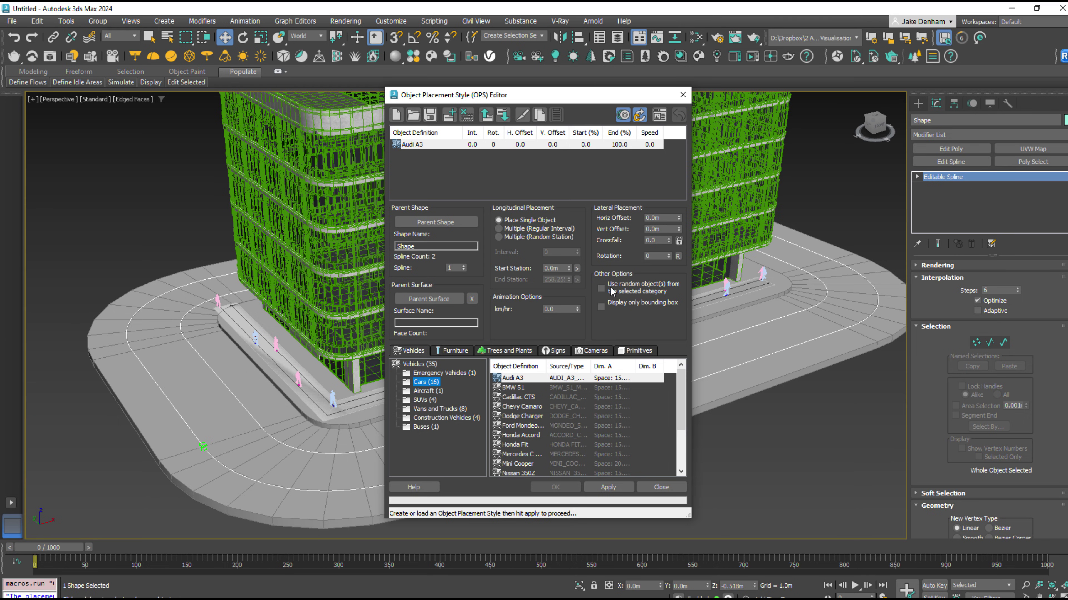
click(601, 288)
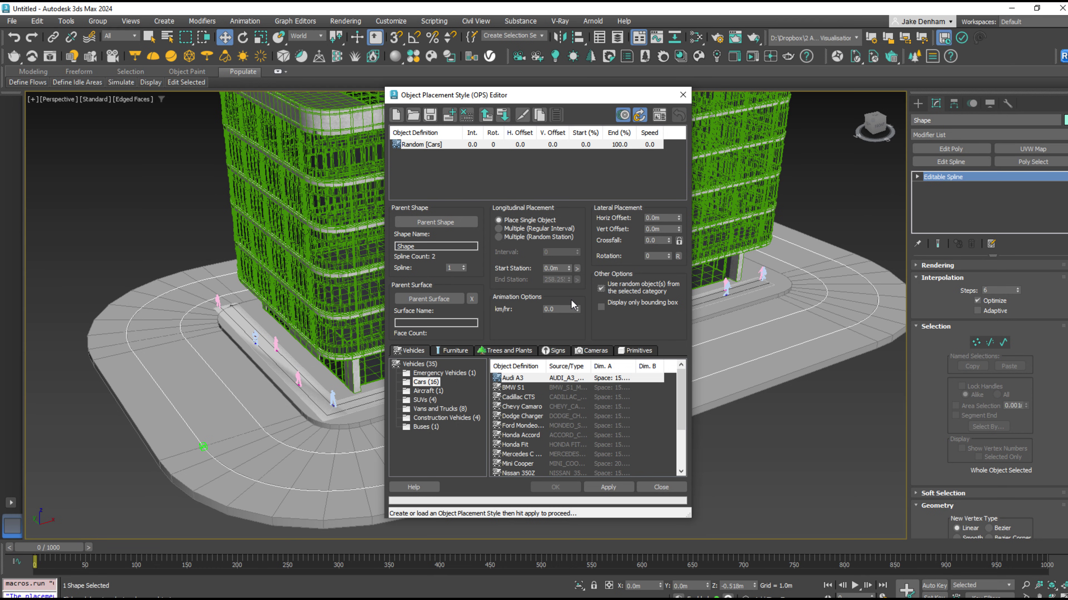
click(565, 309)
key(Return)
click(541, 240)
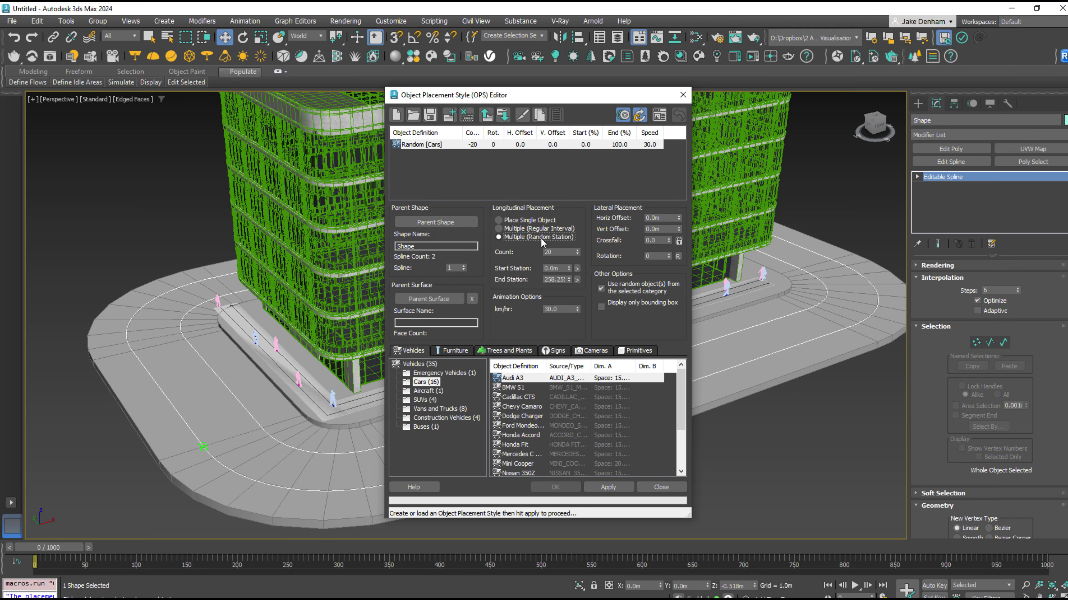
click(559, 252)
click(608, 487)
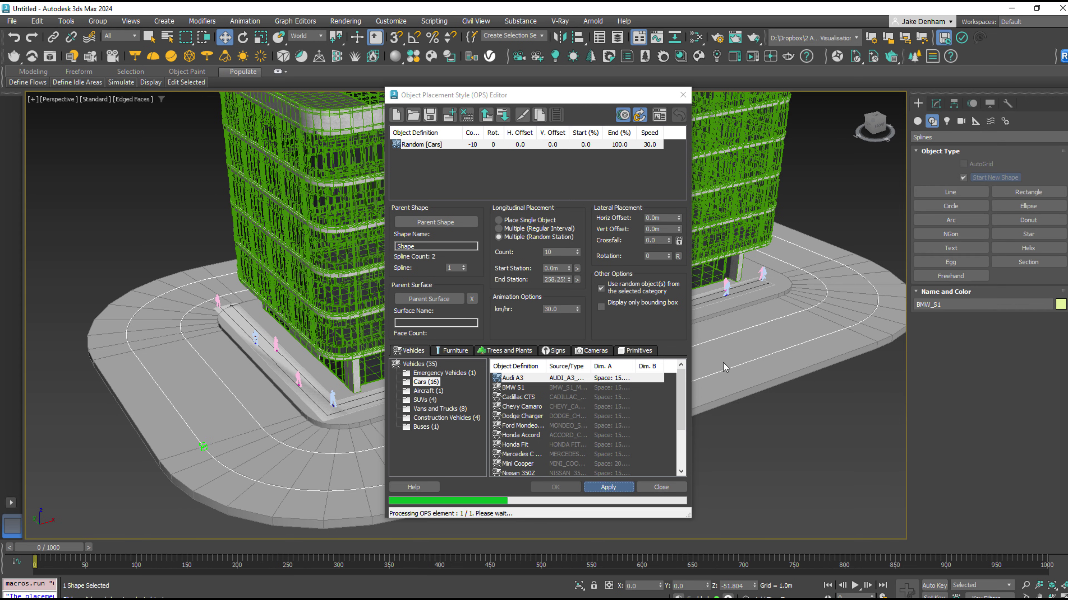
click(855, 586)
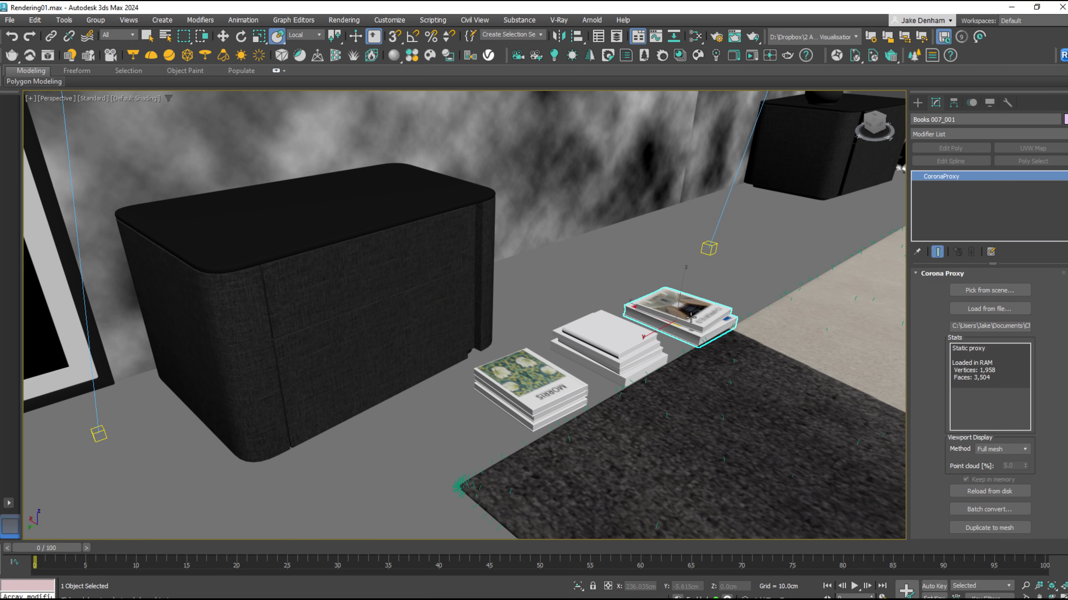
Rename the three selected book stacks to Books, numbered from 1 (Books001-Books003)
ctrl+click(607, 348)
ctrl+click(545, 388)
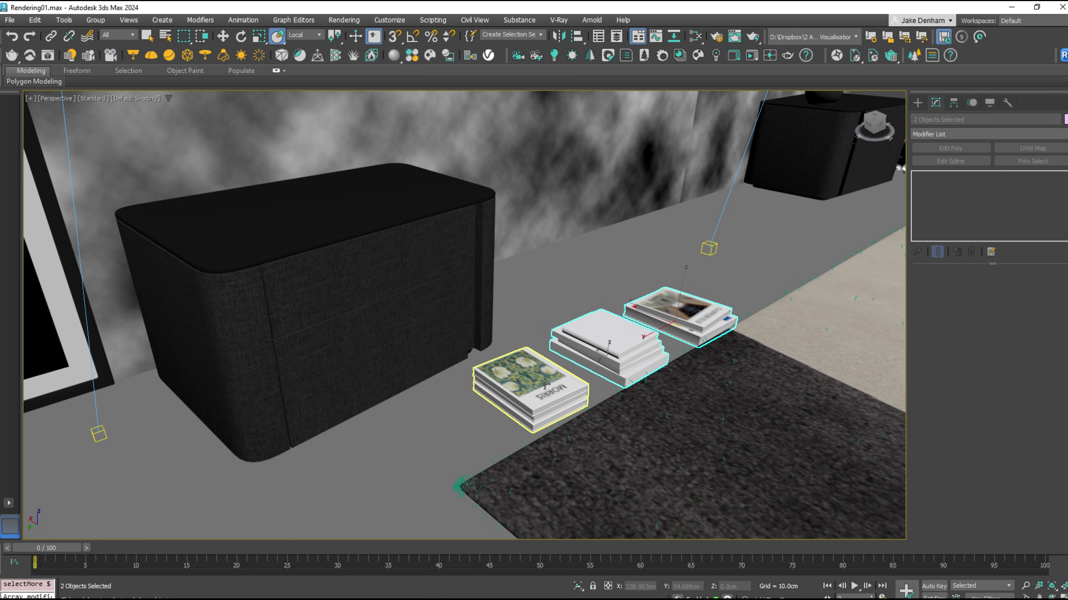
click(64, 19)
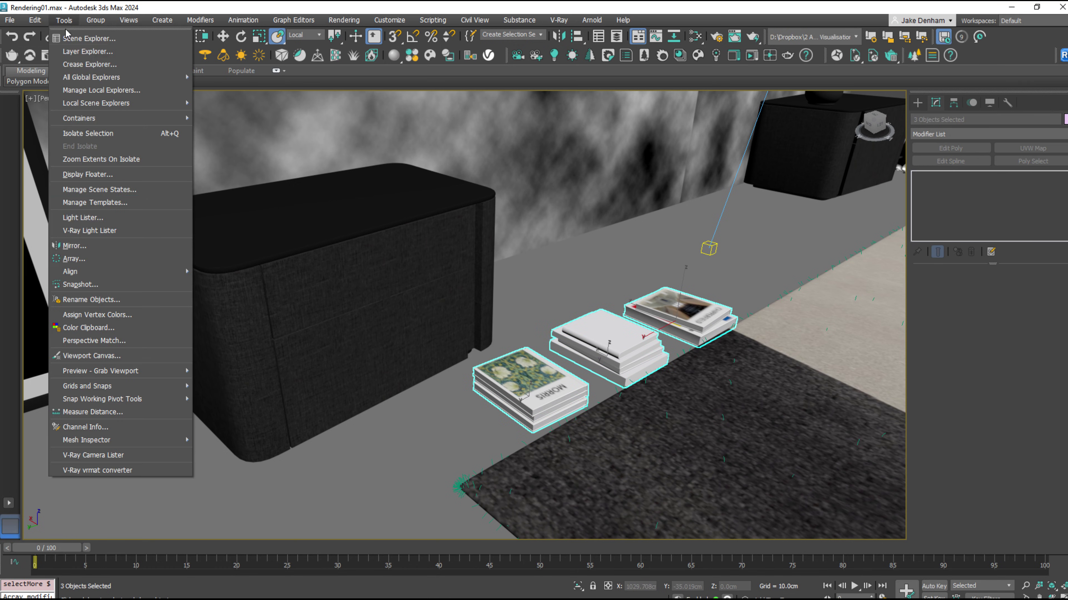
click(96, 300)
click(547, 253)
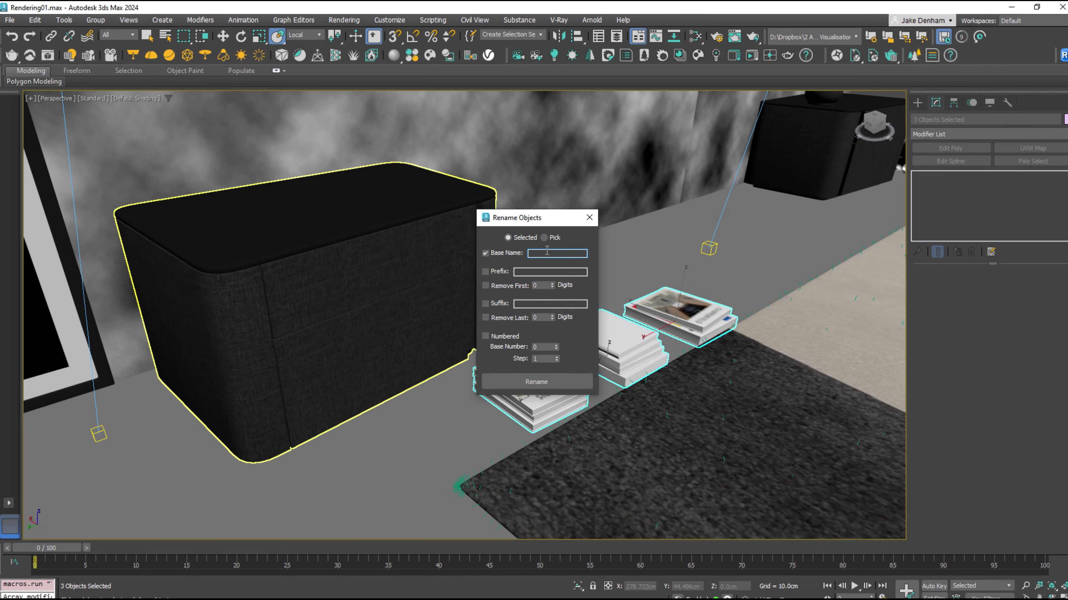
text(Books)
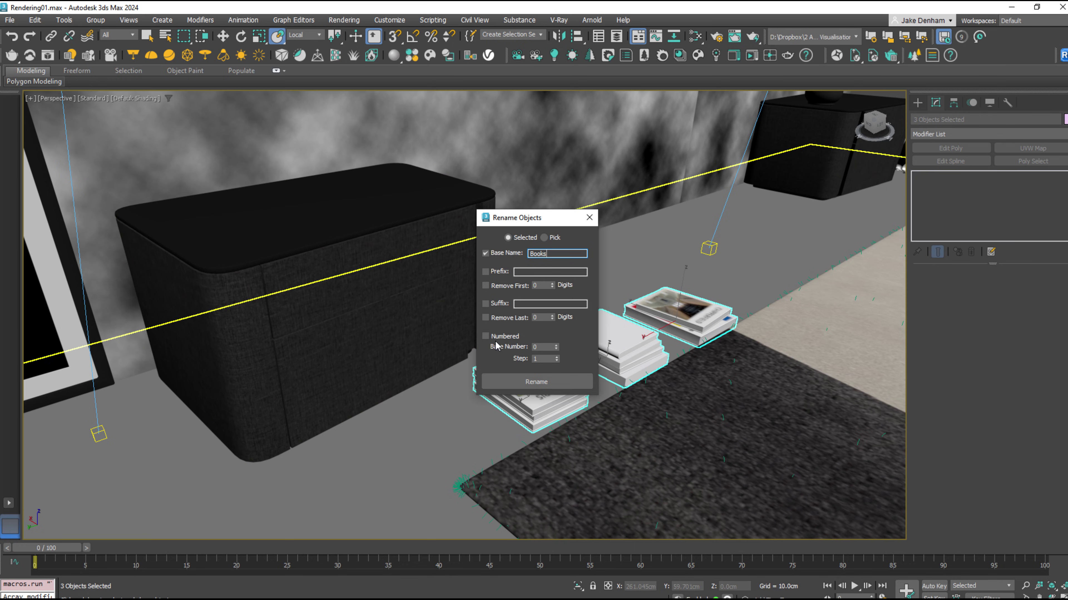
click(485, 336)
click(556, 345)
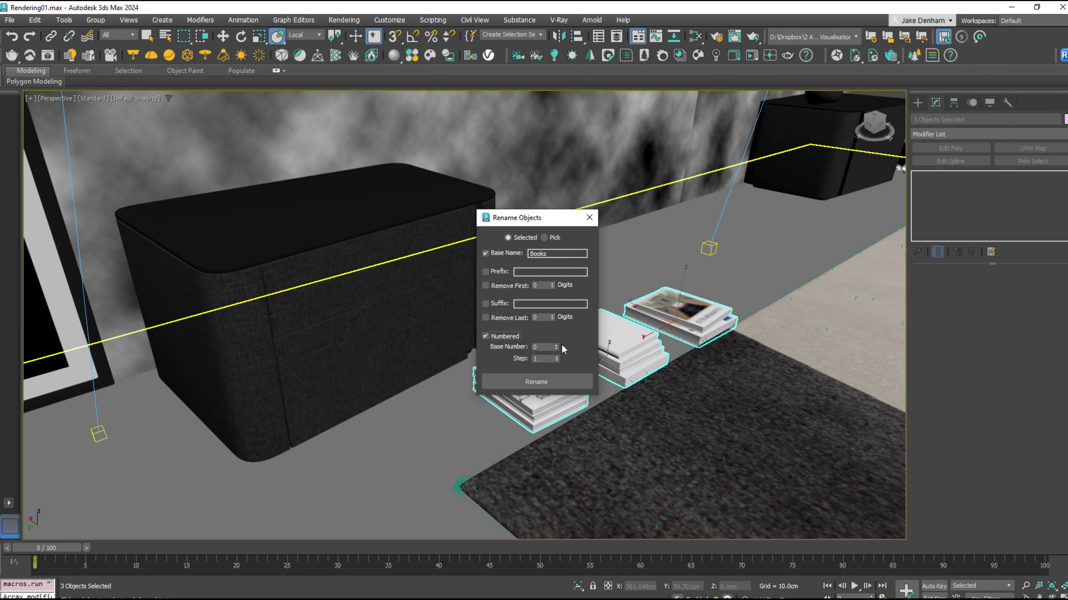
click(559, 384)
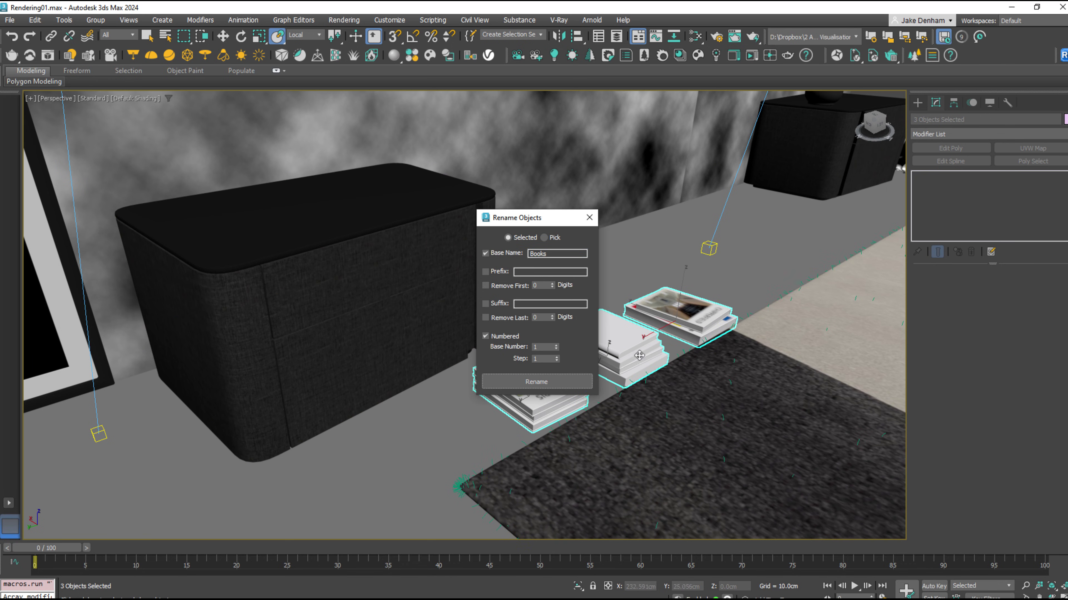
click(589, 218)
click(705, 314)
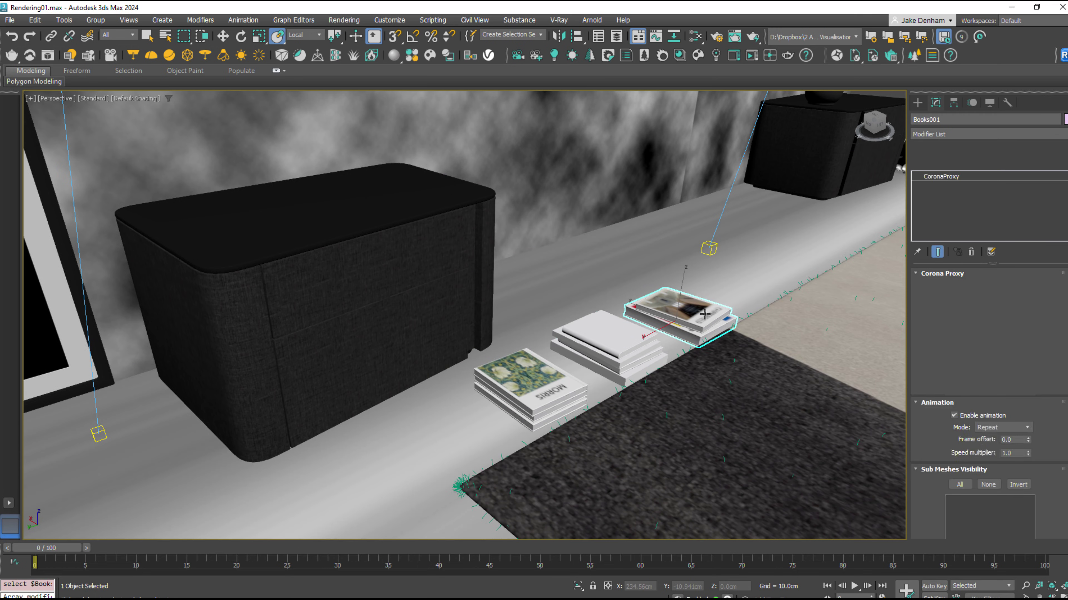
Identify Books003 (MORRIS) and Books002 (white), then Select and Place both onto the cabinet top
click(622, 341)
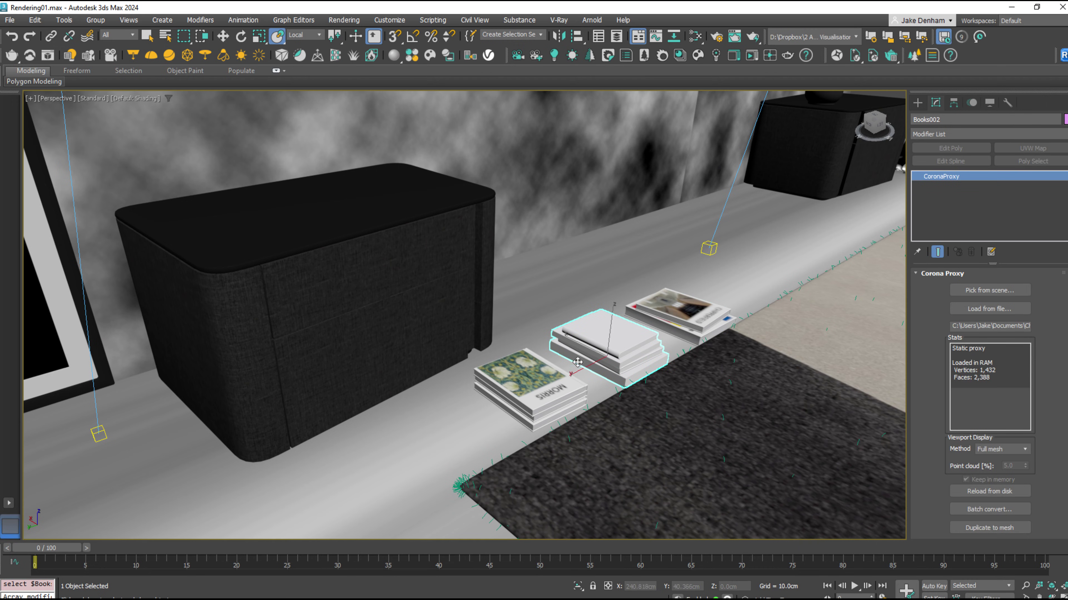
click(532, 385)
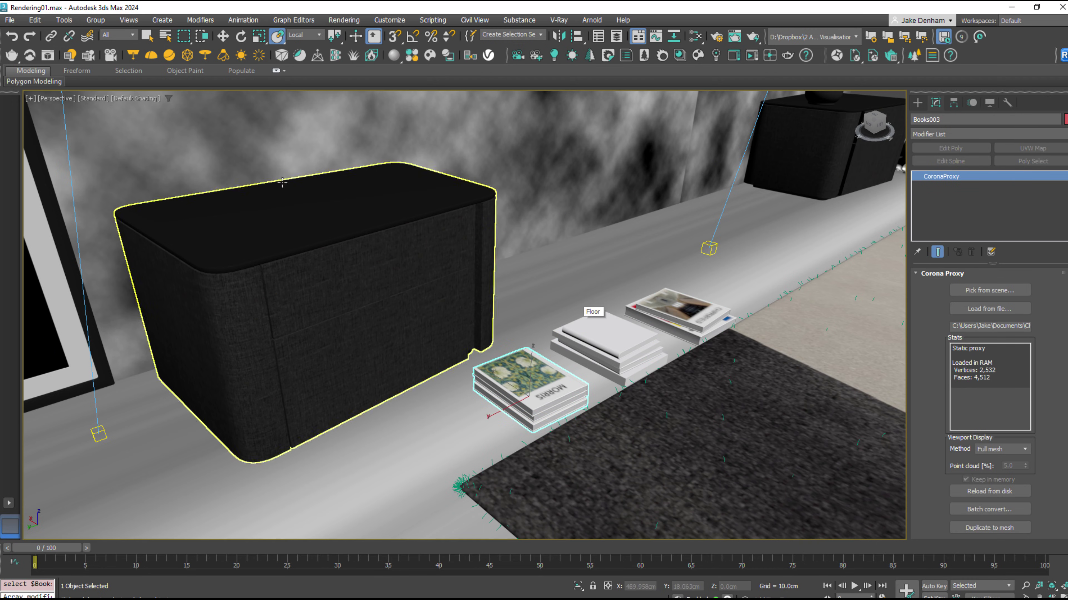
click(272, 39)
drag(531, 384, 231, 228)
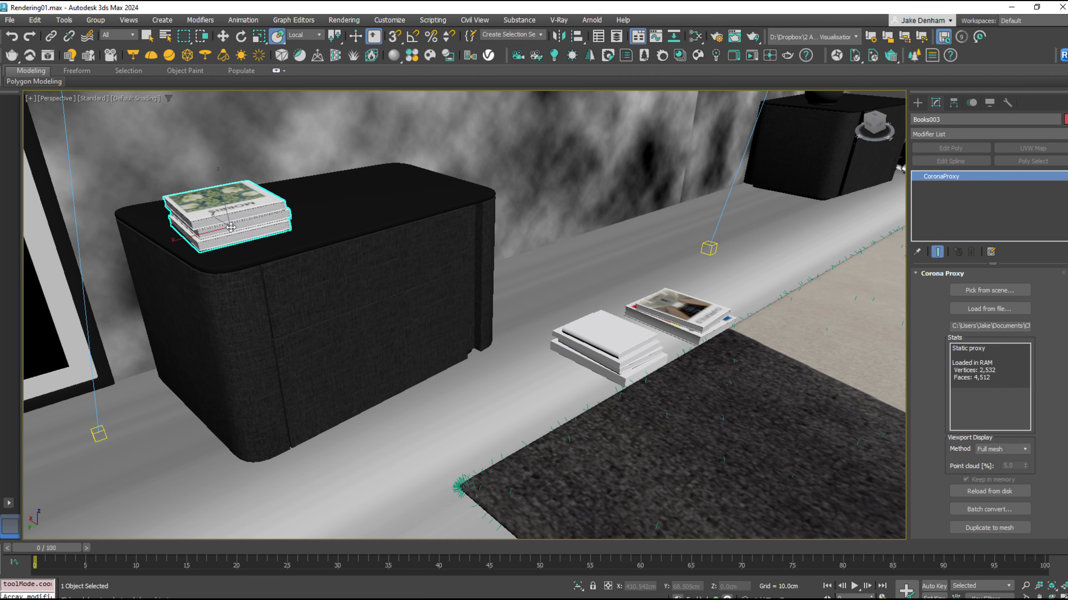
drag(605, 353, 349, 199)
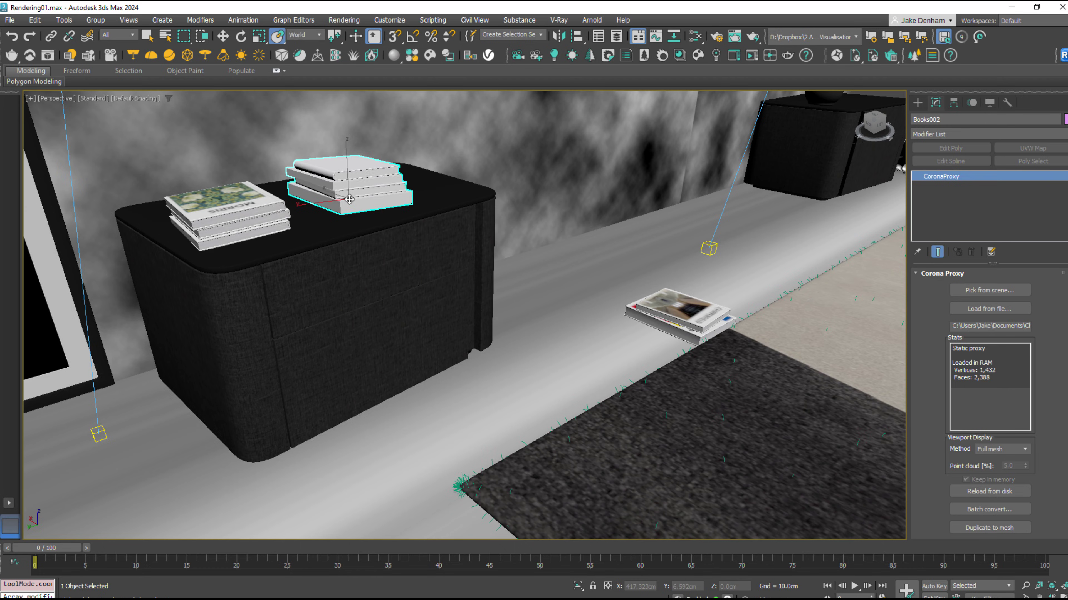
right_click(651, 250)
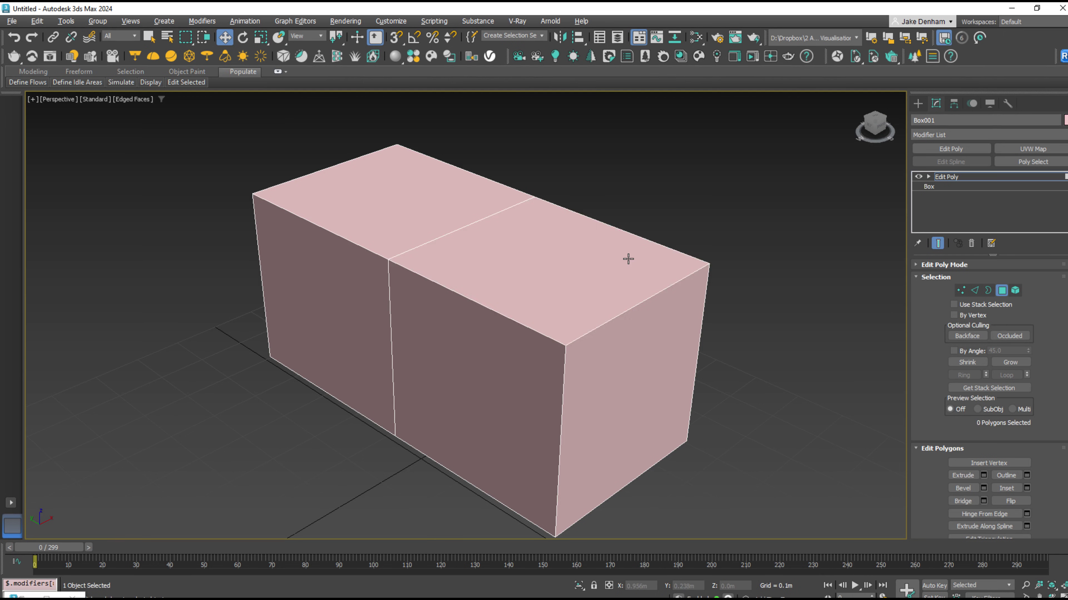
Extrude the top face of the box's right half upward with Shift+E
click(628, 259)
key(shift+e)
drag(627, 258, 644, 200)
key(w)
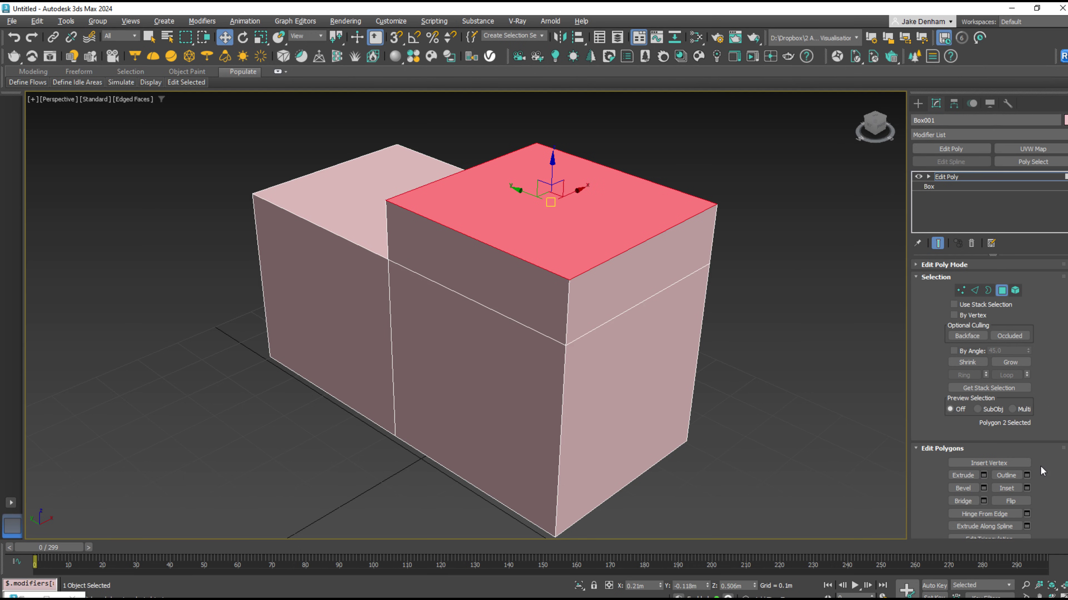
Repeat the last extrusion several more times to build the tower, then exit sub-object mode
scroll(1041, 471, down, 5)
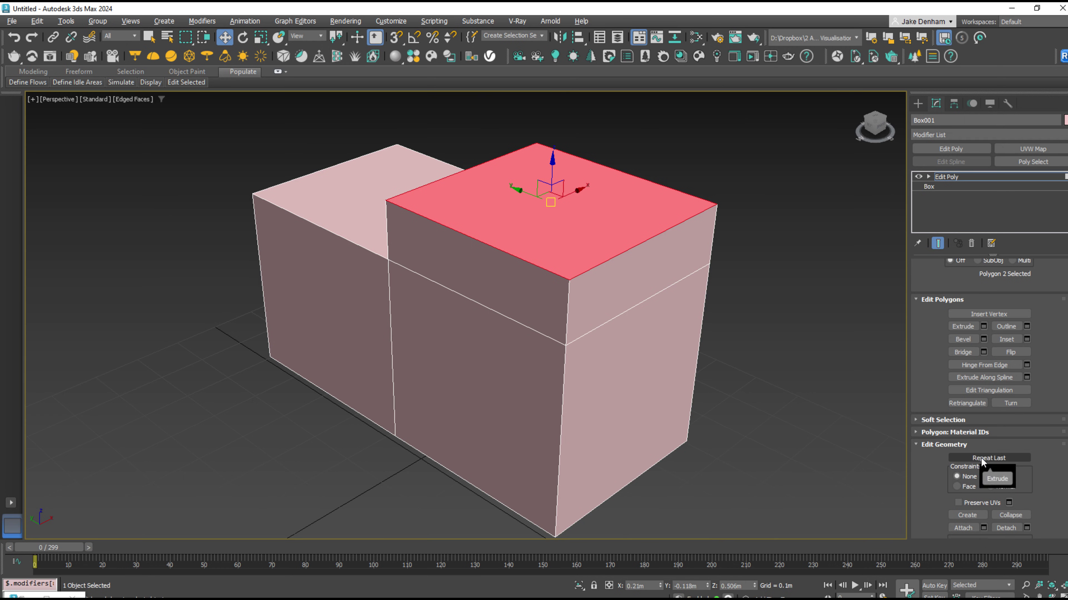
click(981, 457)
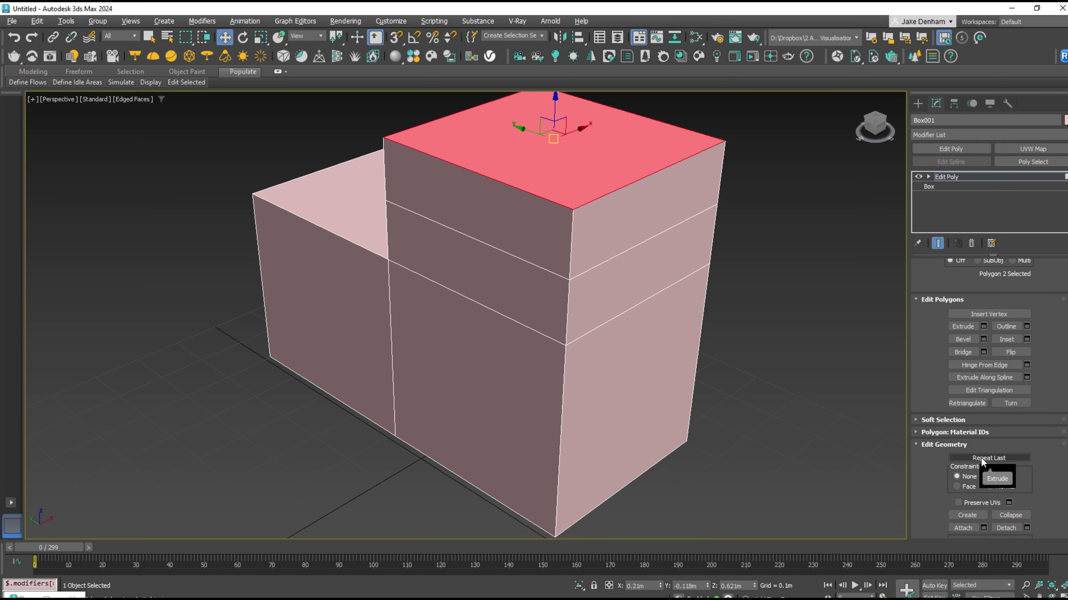
click(982, 460)
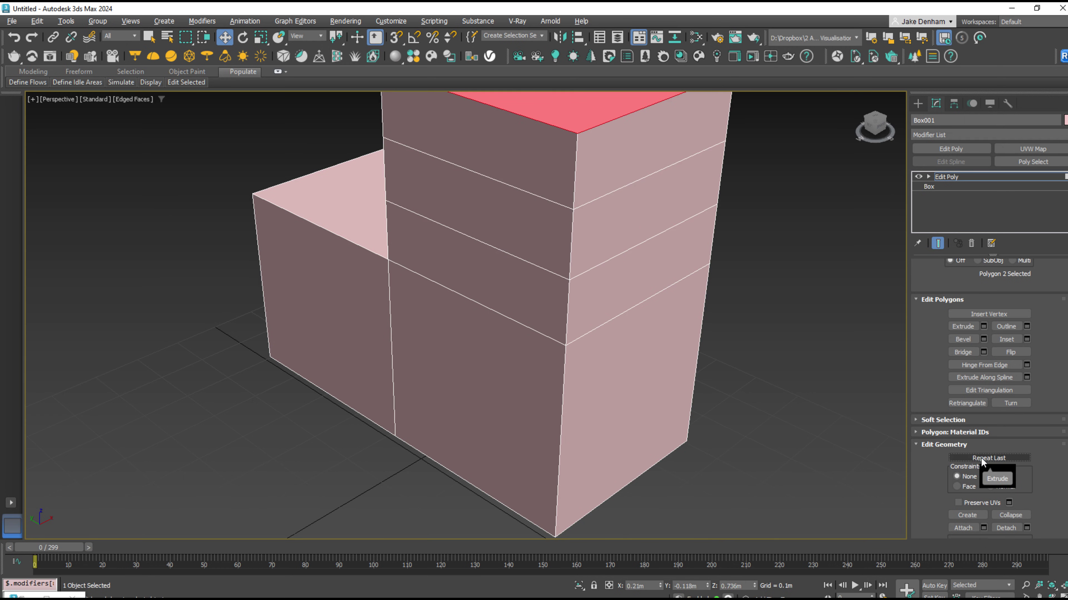
click(982, 460)
scroll(667, 455, down, 3)
key(semicolon)
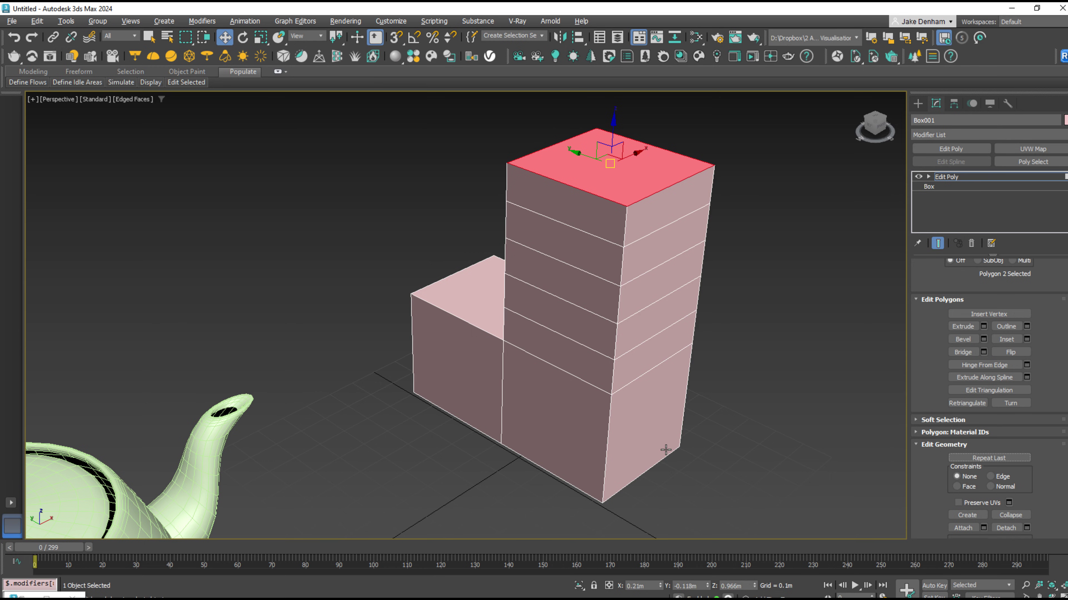
key(ctrl+i)
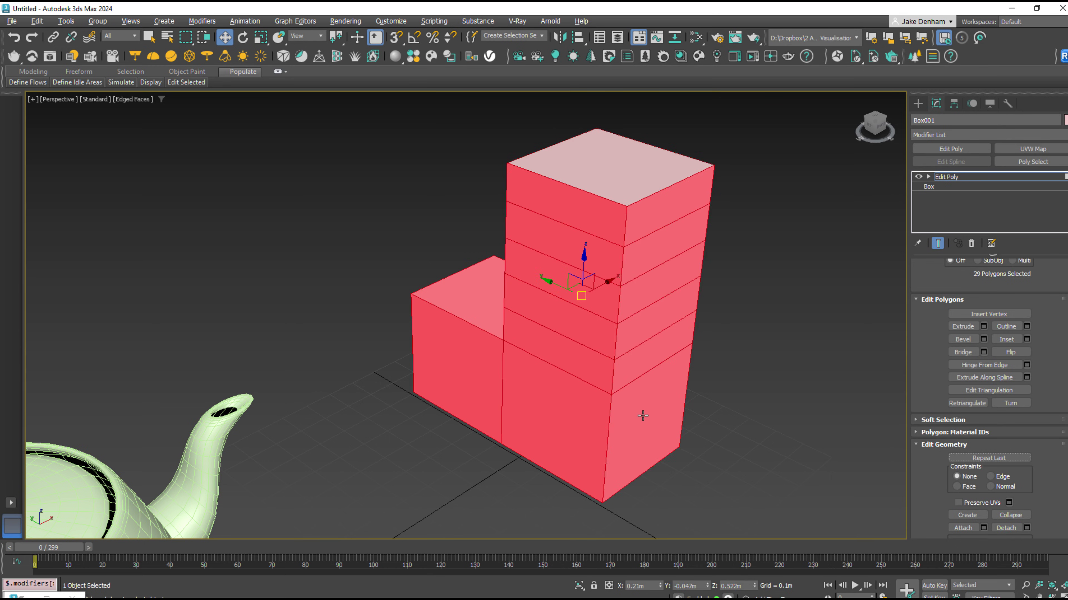
key(ctrl+i)
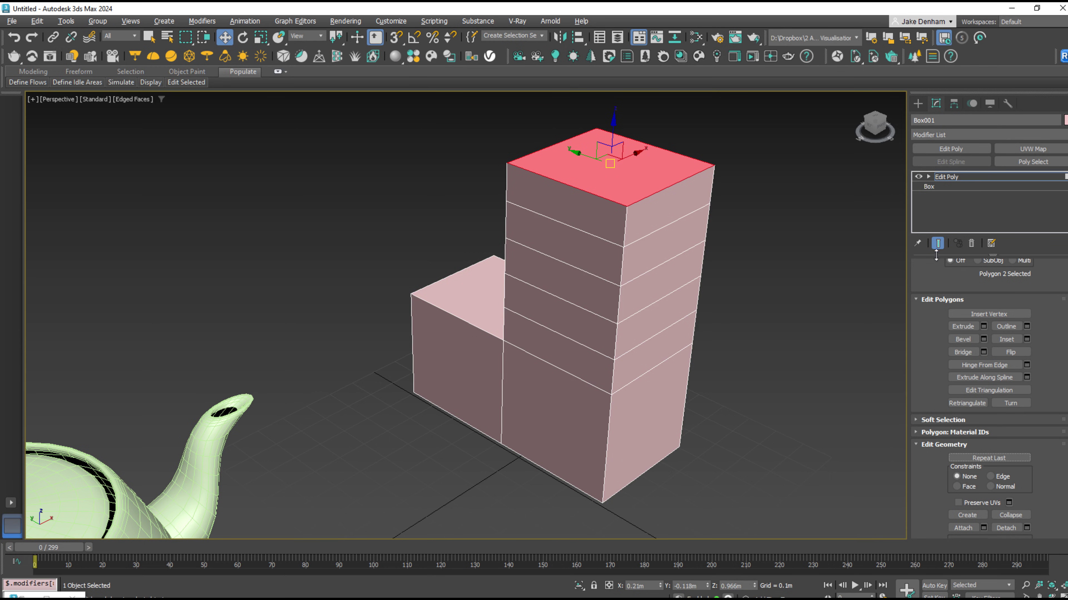
click(963, 177)
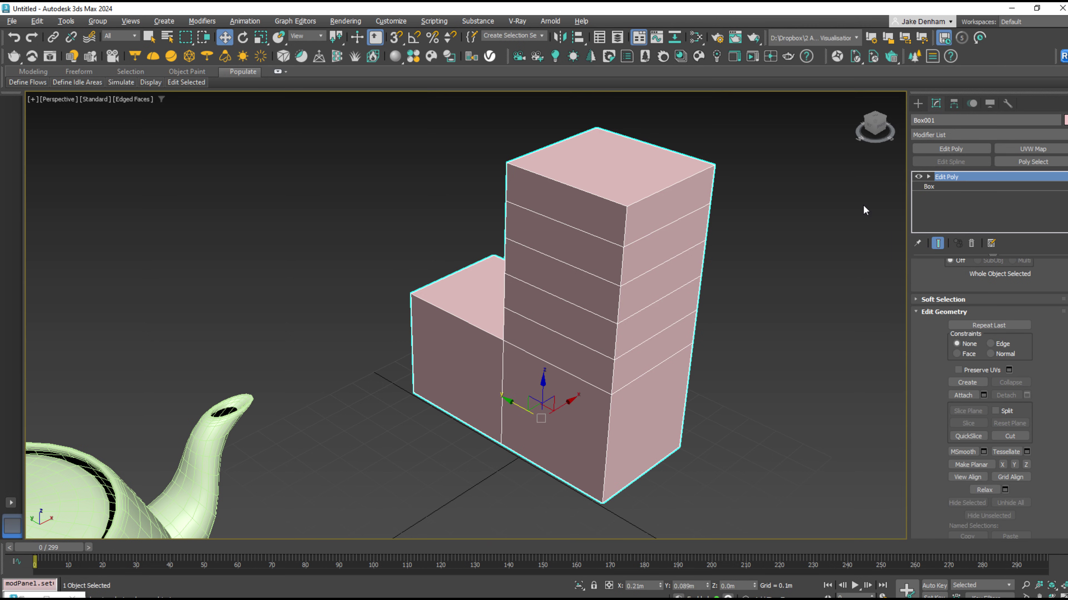
key(ctrl+i)
scroll(656, 293, down, 5)
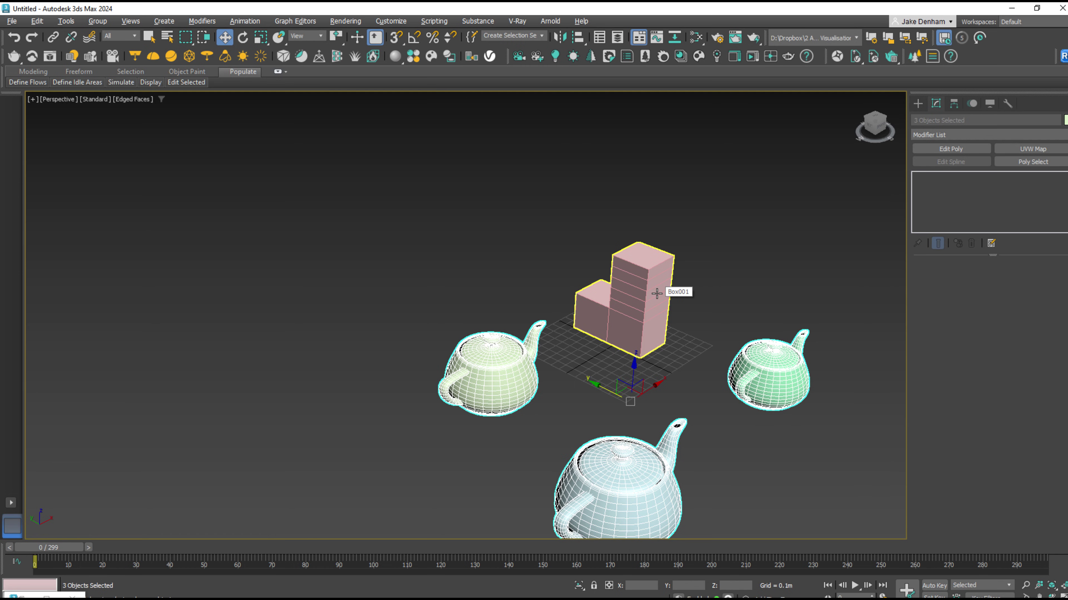
click(656, 293)
key(ctrl+z)
key(ctrl+a)
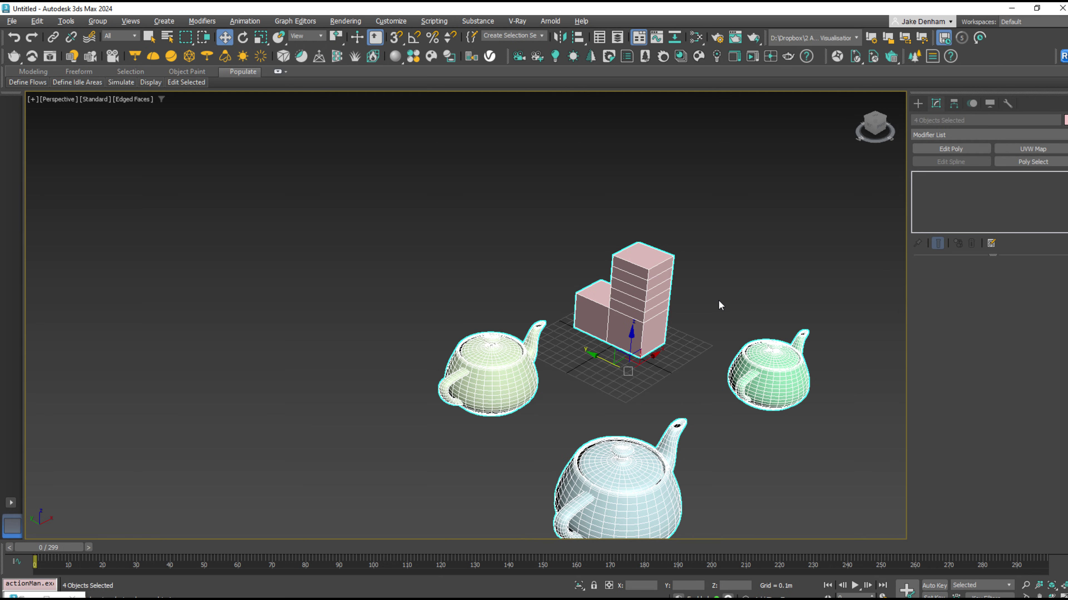
click(718, 300)
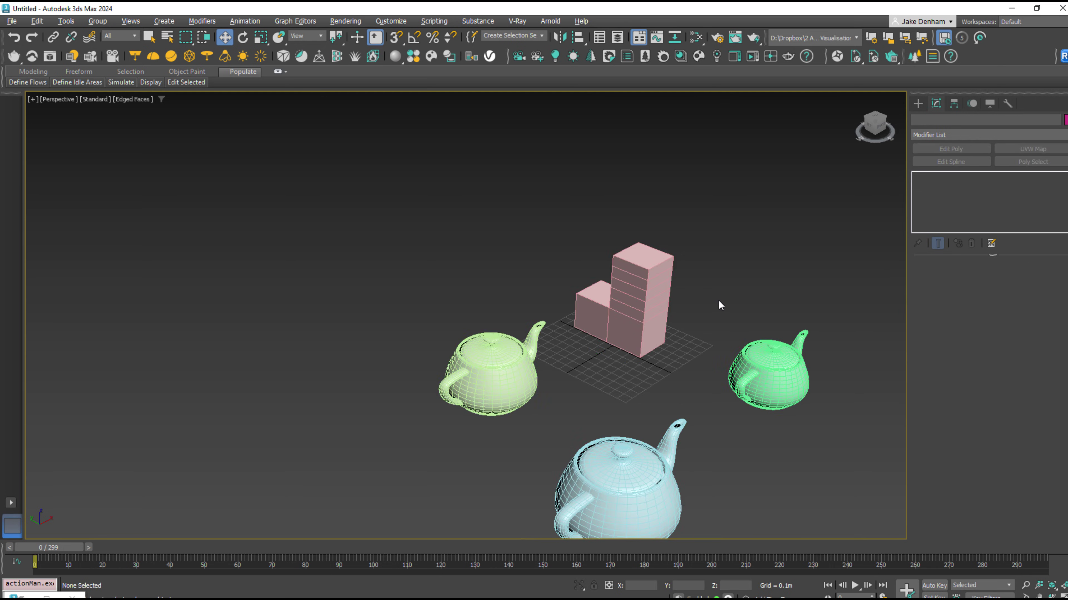
click(773, 380)
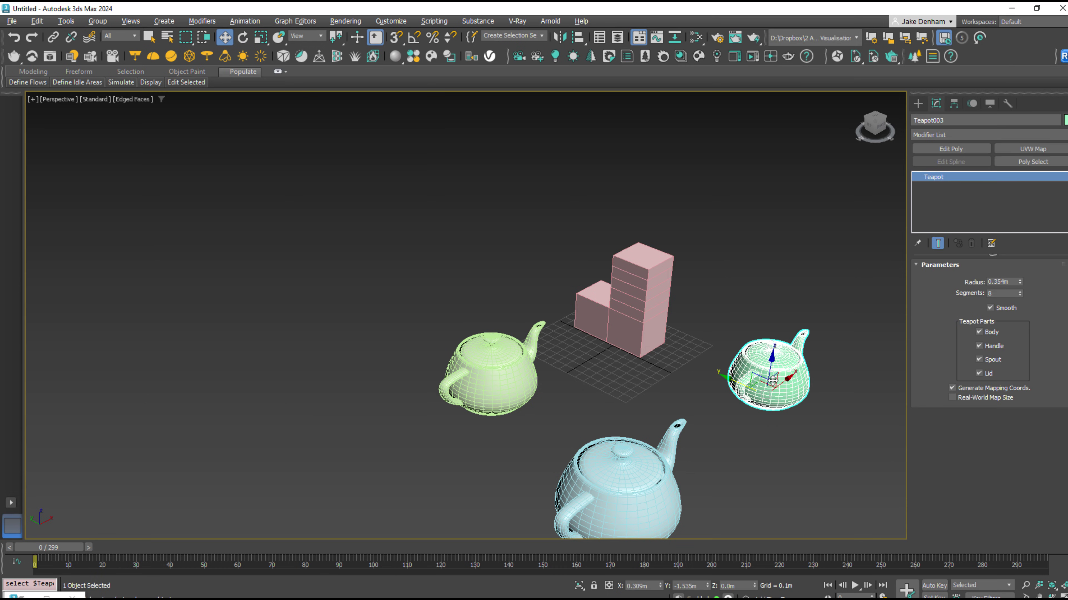
key(ctrl+q)
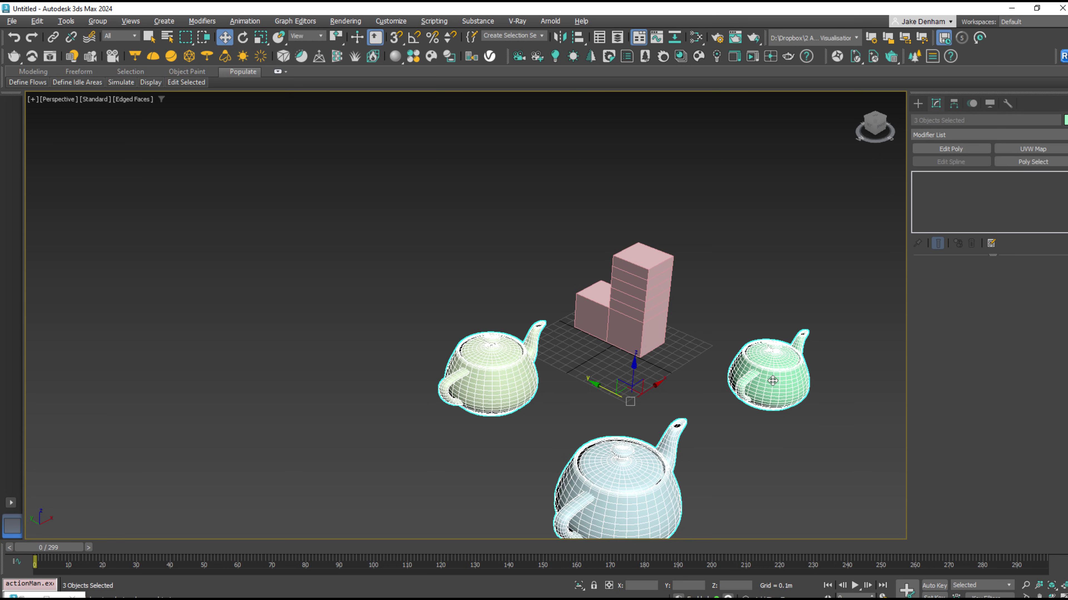
scroll(773, 380, up, 3)
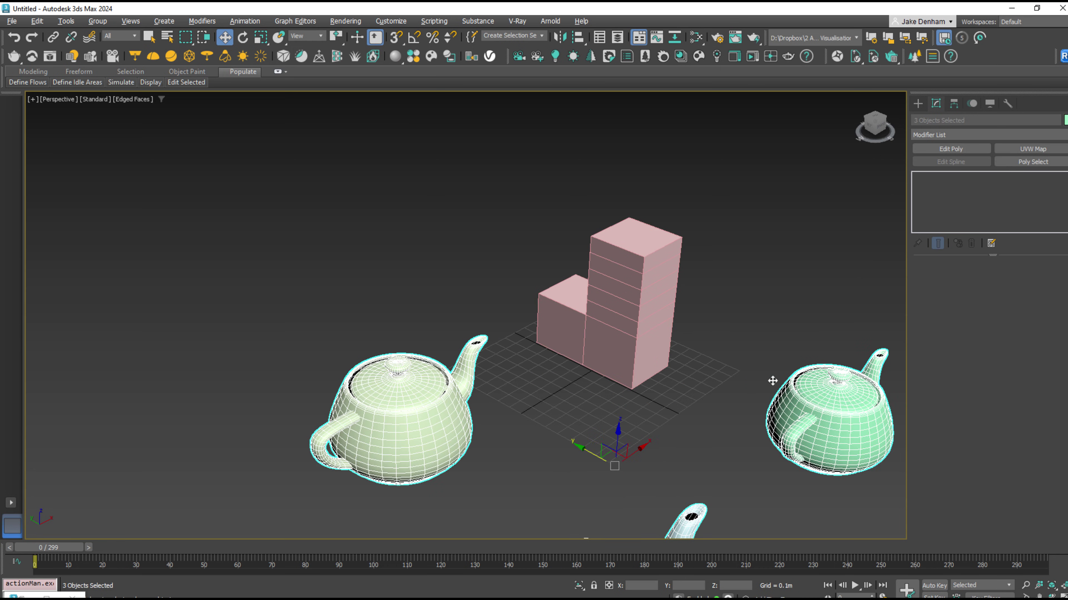
scroll(773, 380, down, 3)
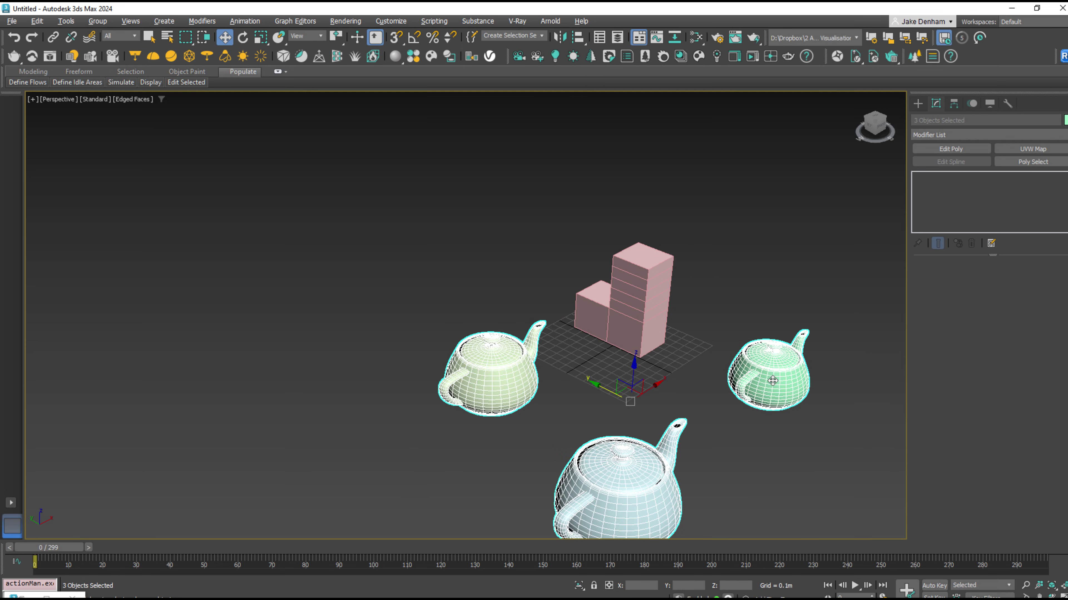
click(660, 315)
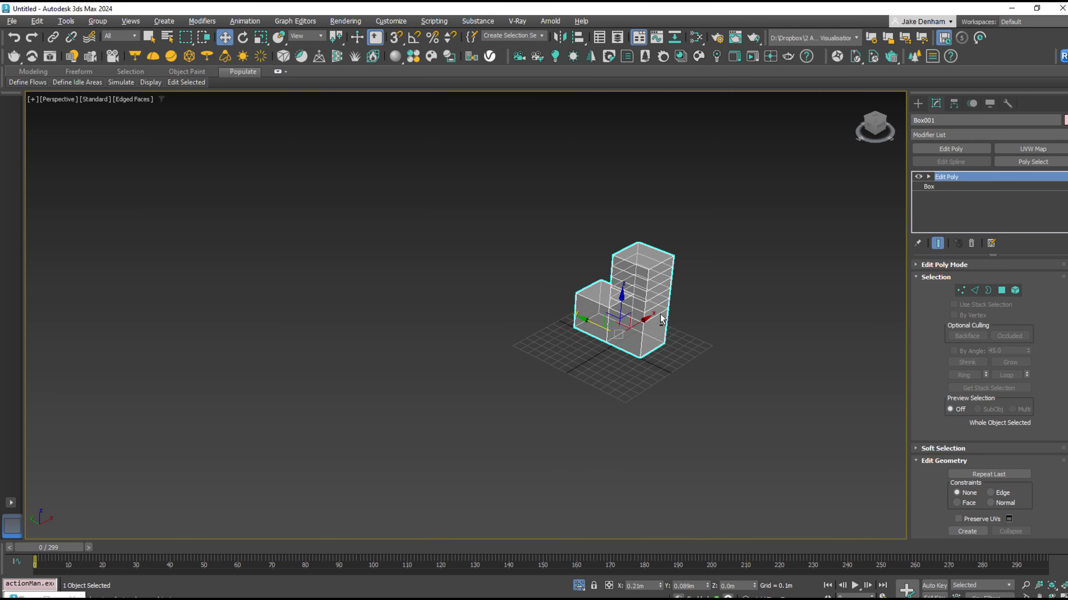
key(alt+x)
scroll(646, 291, up, 5)
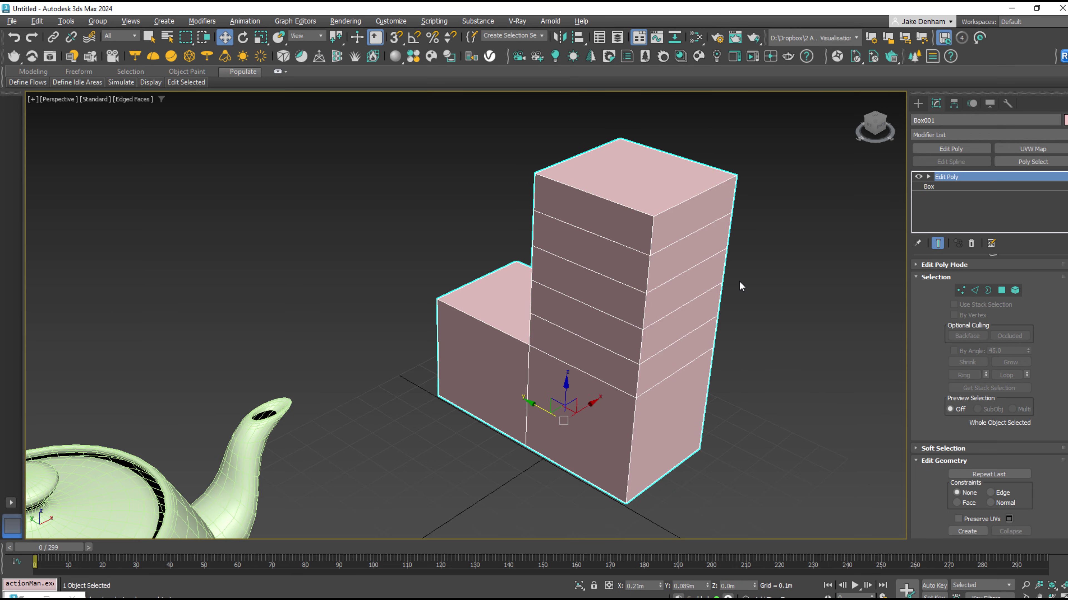
Bevel the tower's top polygon into a smaller cap
key(4)
click(697, 189)
key(ctrl+shift+b)
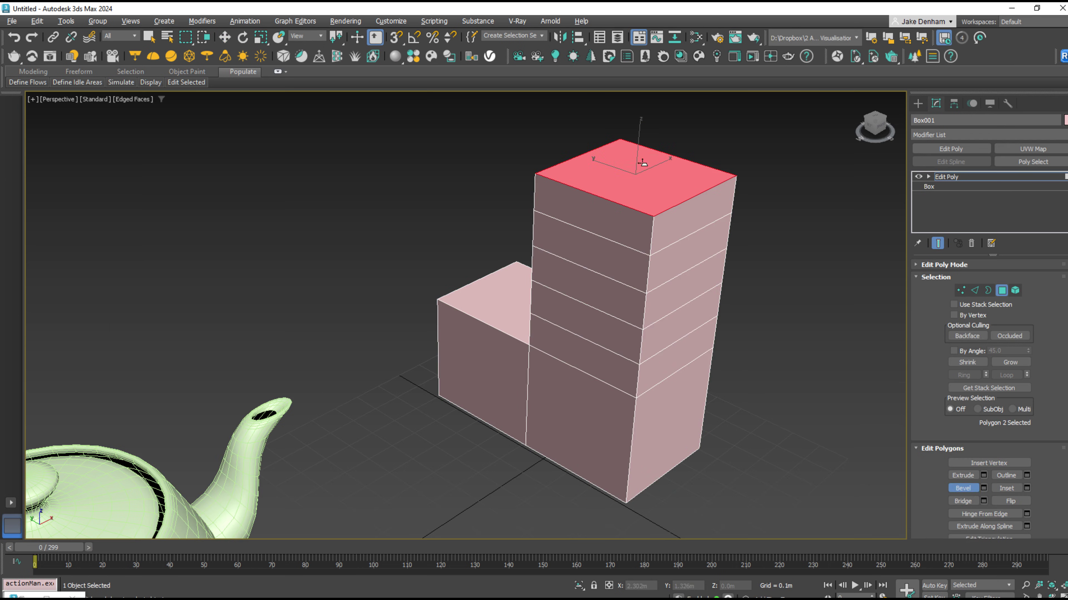
drag(648, 188, 649, 141)
click(647, 139)
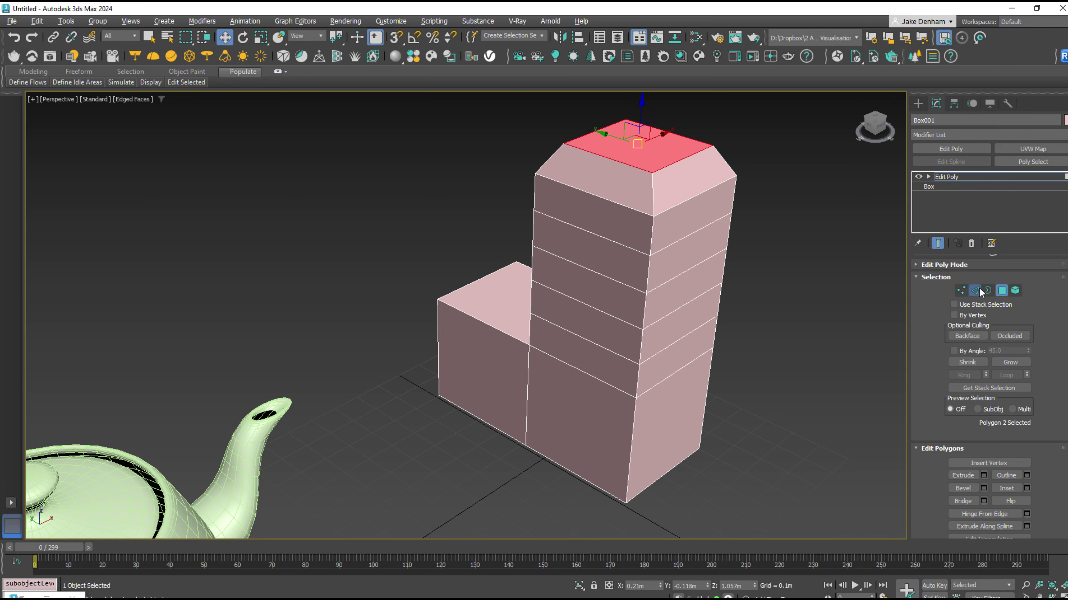
Select all edges of the box and chamfer them
key(2)
key(ctrl+a)
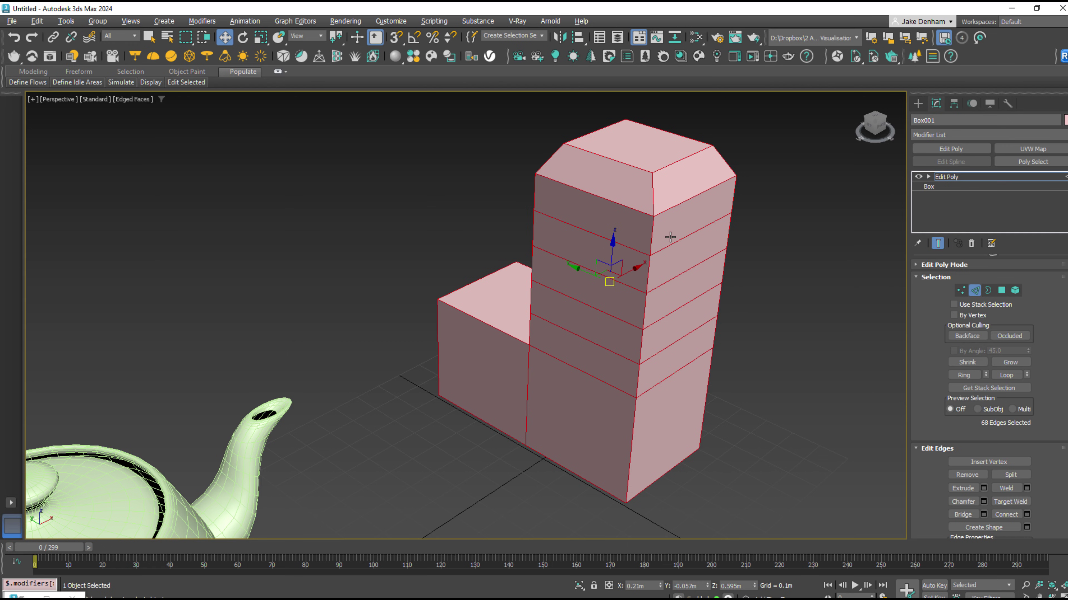
key(ctrl+shift+c)
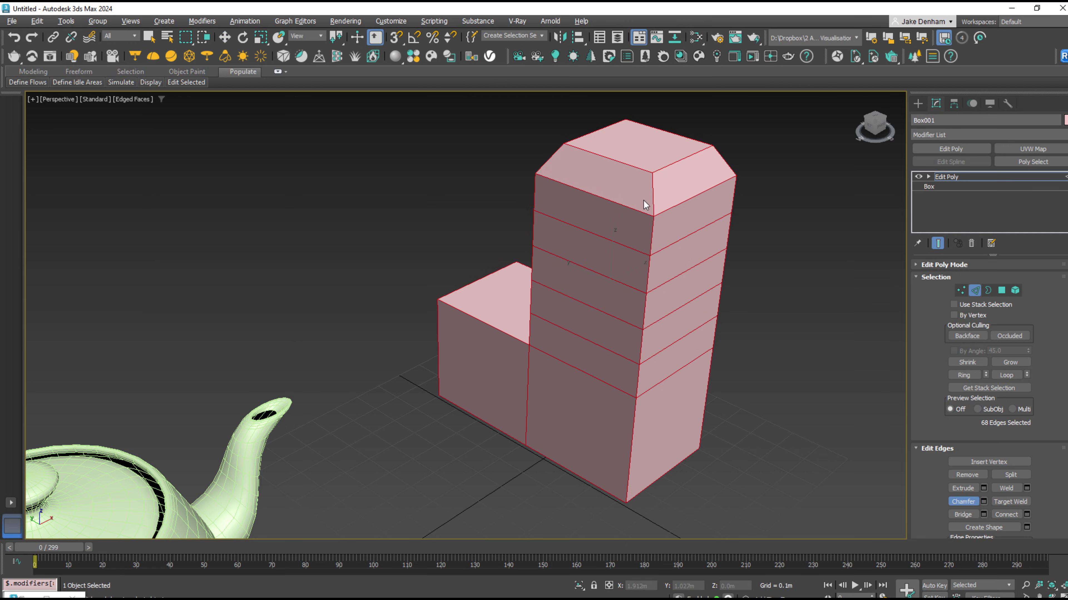
drag(651, 191, 642, 172)
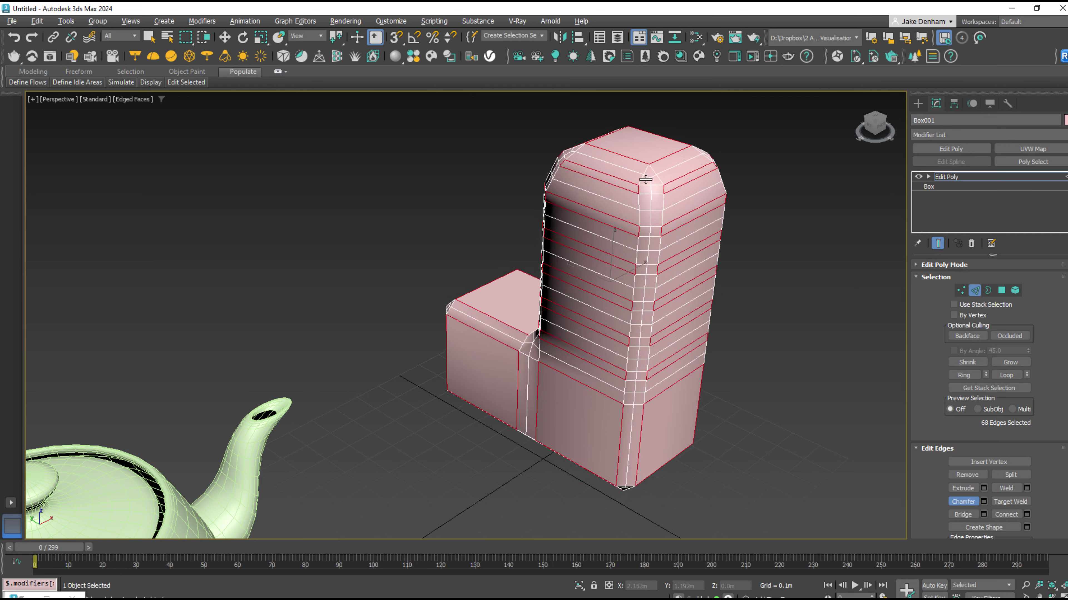
Ring an edge near the top and Connect it into a new vertical edge loop
click(616, 139)
click(978, 376)
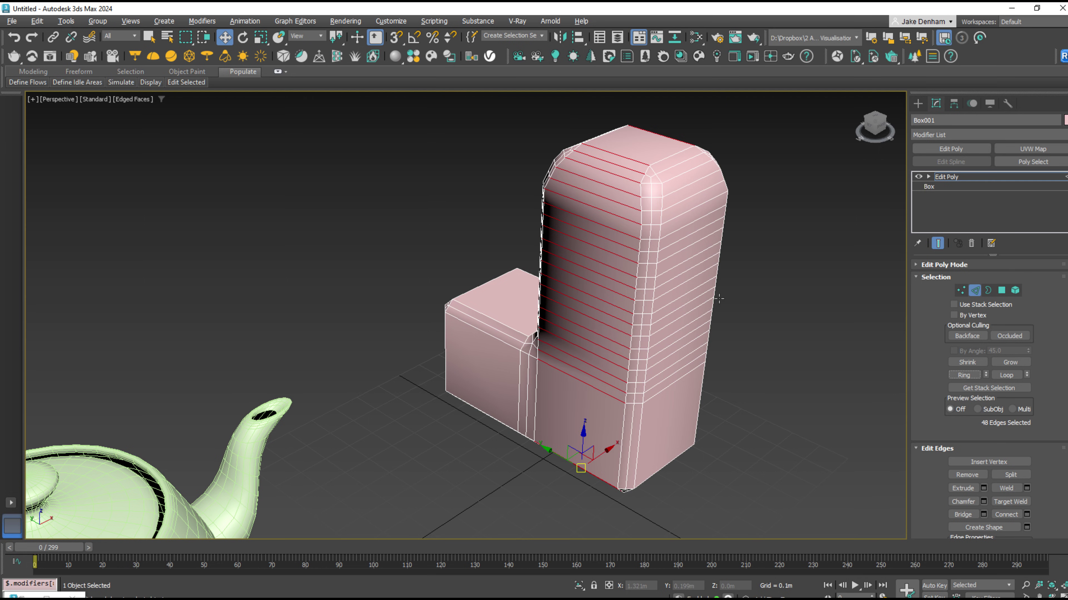
key(ctrl+shift+e)
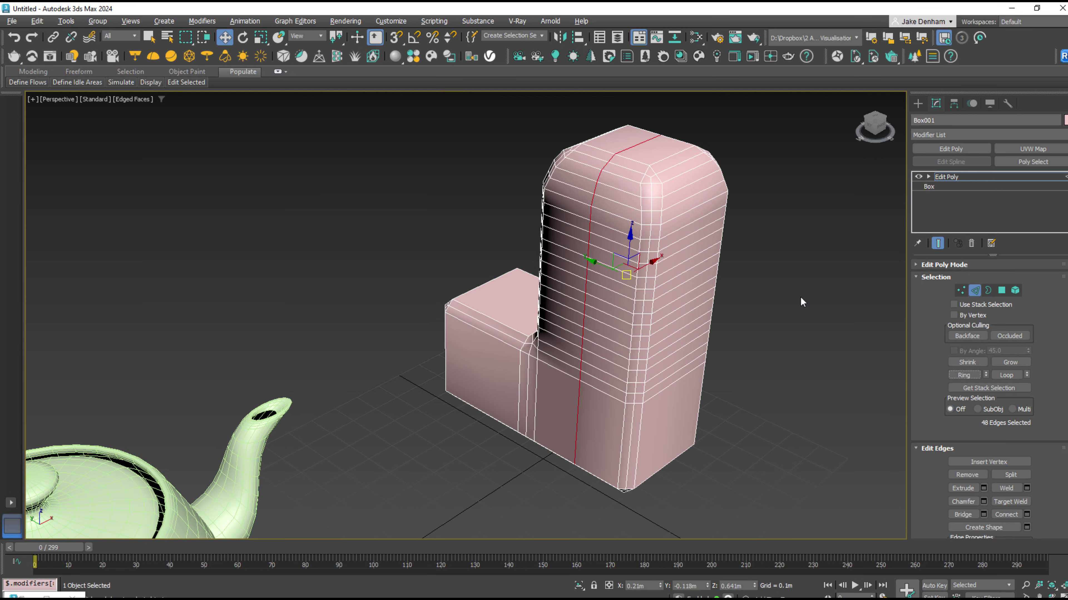
Target Weld a top vertex onto the corner vertex, then hide the viewport navigation aid
scroll(638, 269, up, 5)
key(1)
click(611, 264)
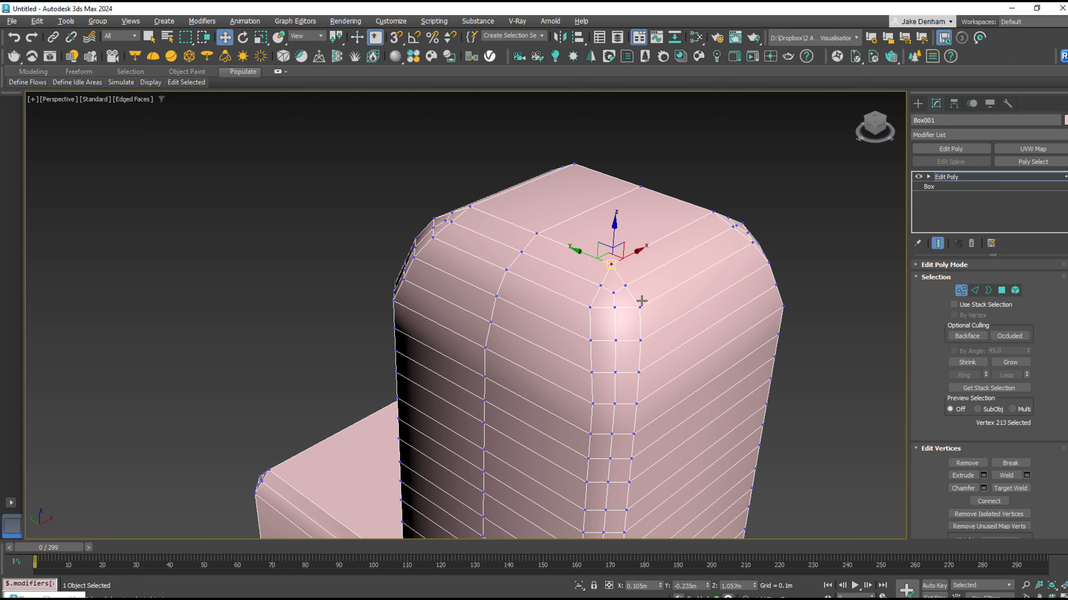
key(ctrl+w)
click(611, 264)
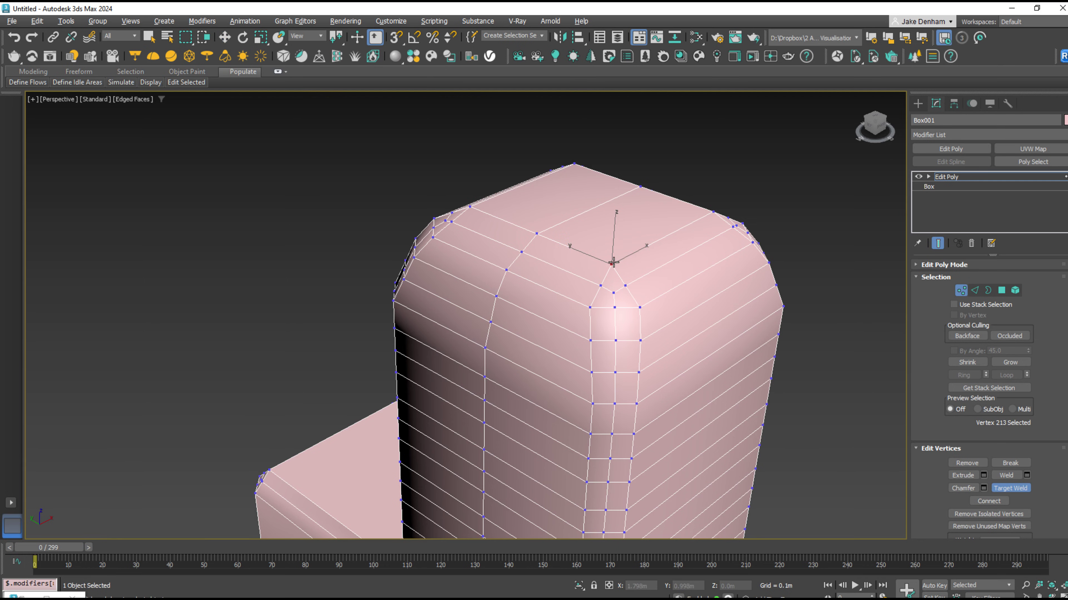
click(715, 211)
right_click(758, 218)
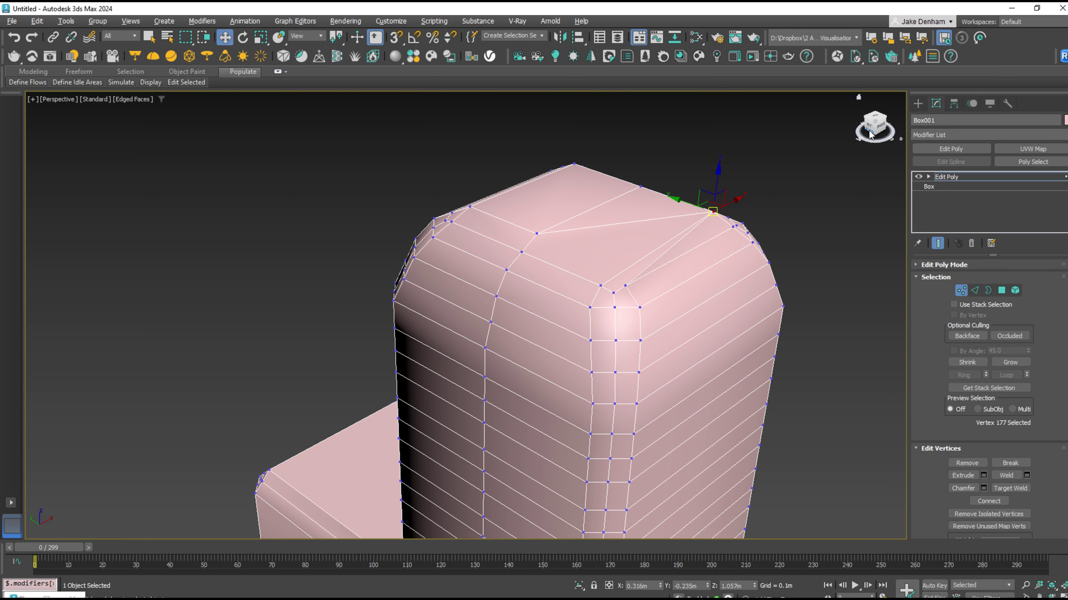
key(ctrl+alt+v)
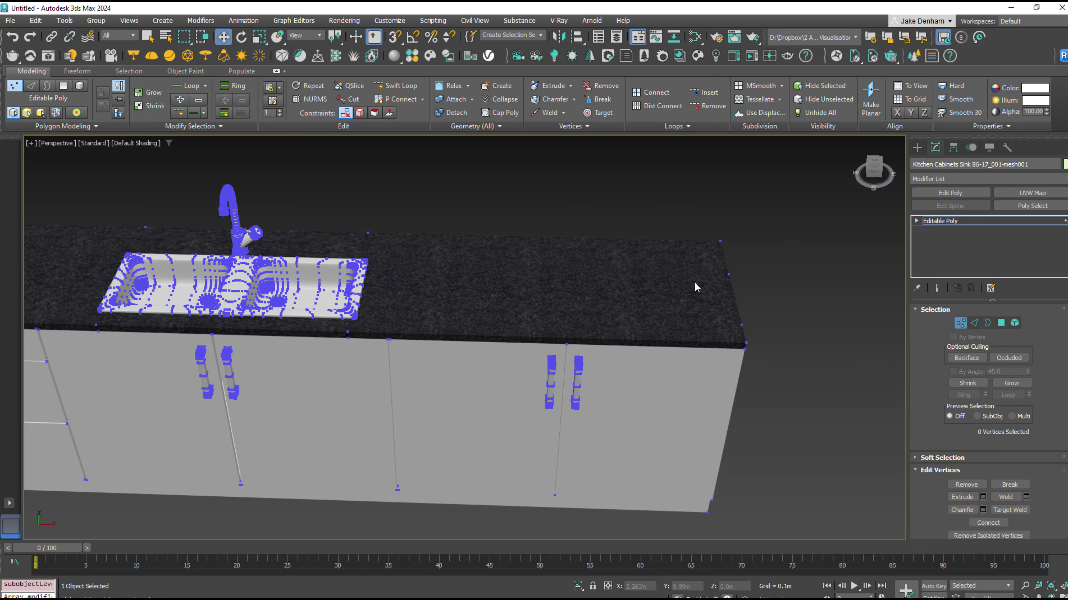
Stretch the counter's right-end vertices out along X with Preserve UVs enabled
drag(653, 223, 804, 532)
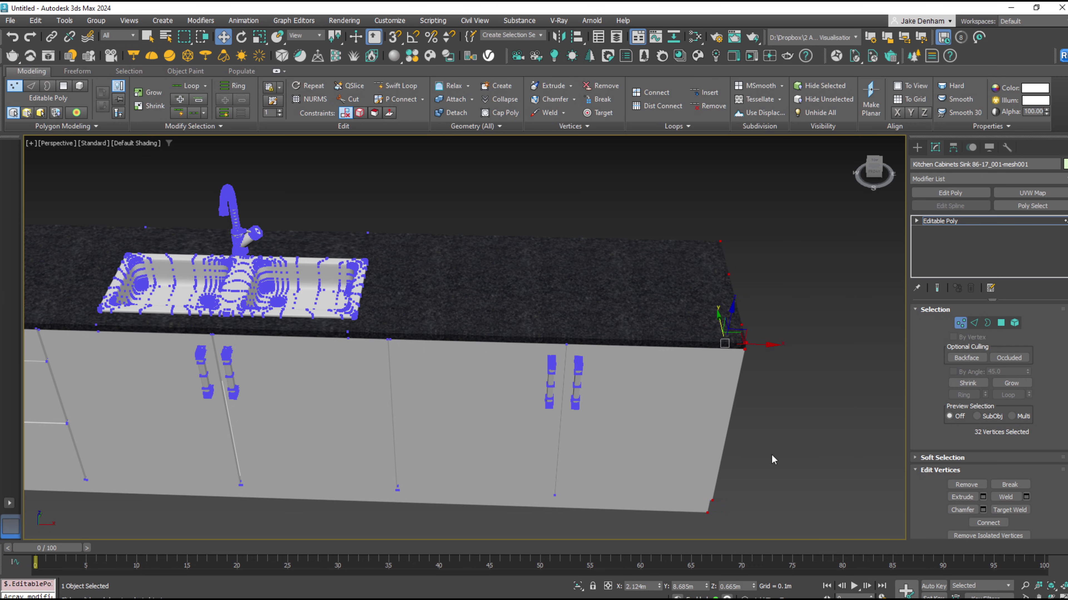
mouse_move(758, 344)
mouse_down()
mouse_move(652, 355)
mouse_move(767, 355)
mouse_up()
scroll(989, 420, down, 5)
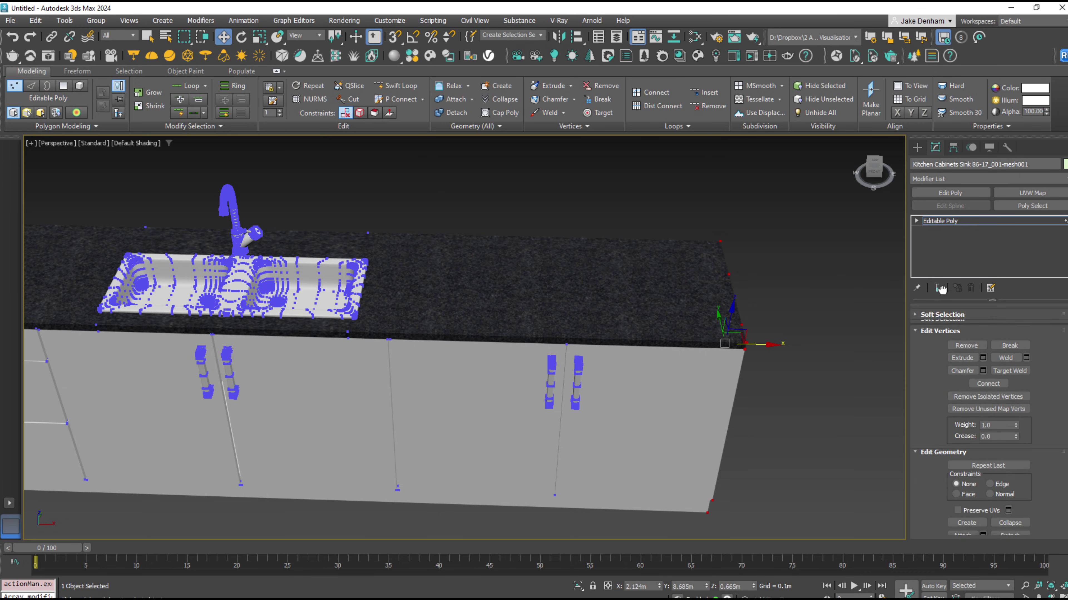
scroll(990, 421, down, 3)
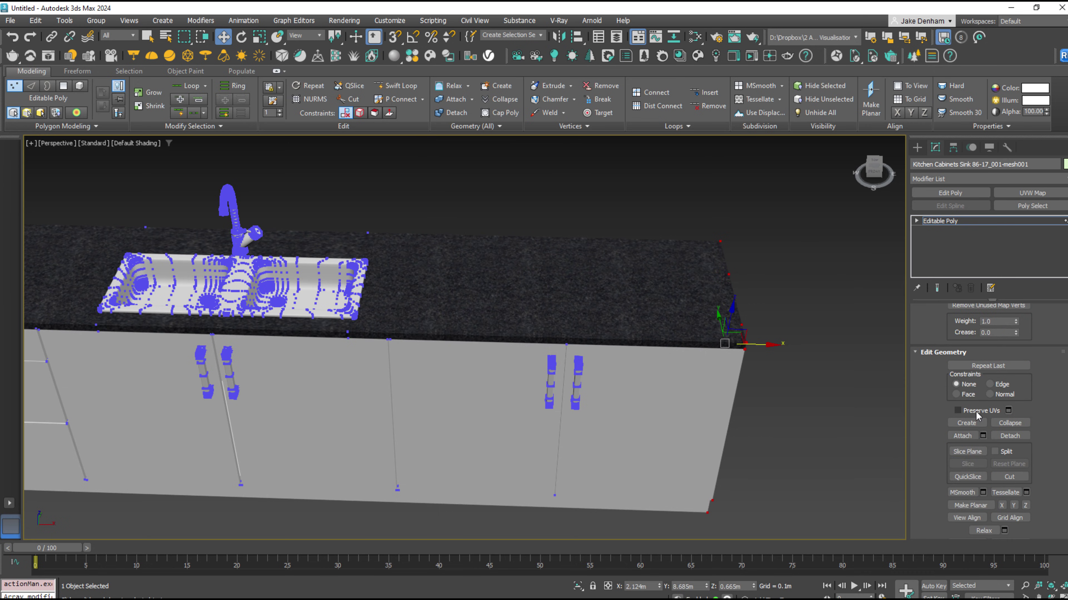
click(976, 416)
drag(764, 344, 903, 347)
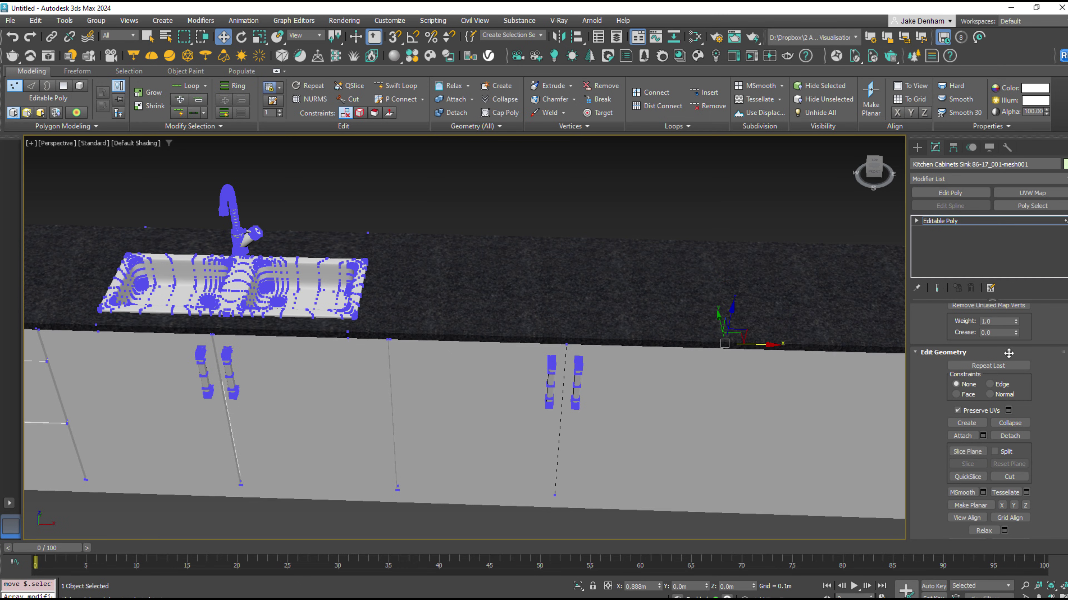
alt+middle_drag(775, 374, 558, 362)
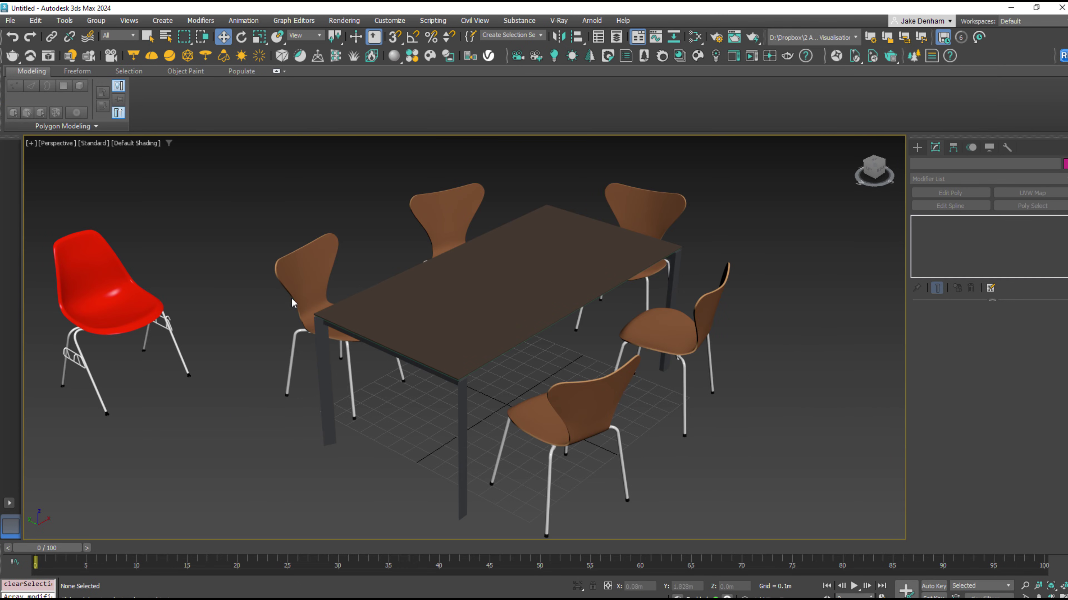
Add a Substitute modifier to a brown chair, picking the red chair and accepting its material
click(309, 276)
click(1007, 179)
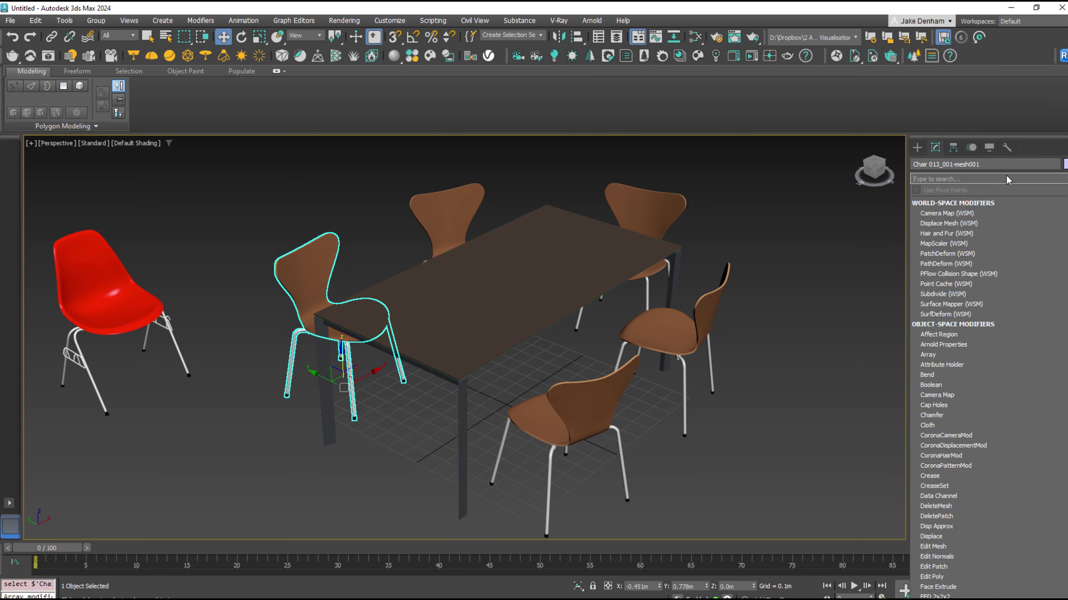
text(sub)
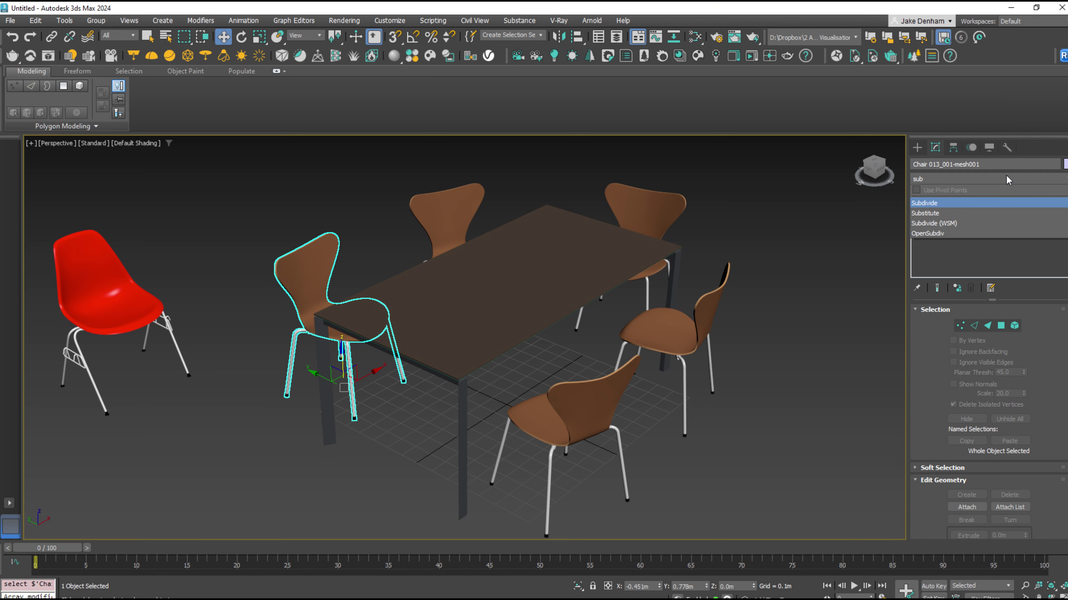
key(Down)
key(Return)
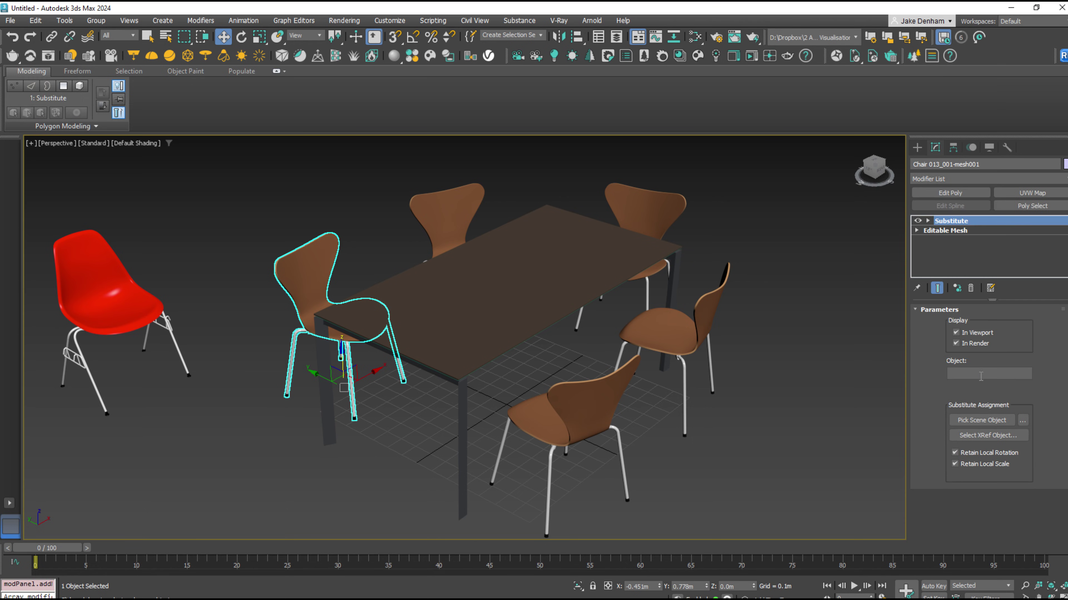
click(981, 420)
click(120, 303)
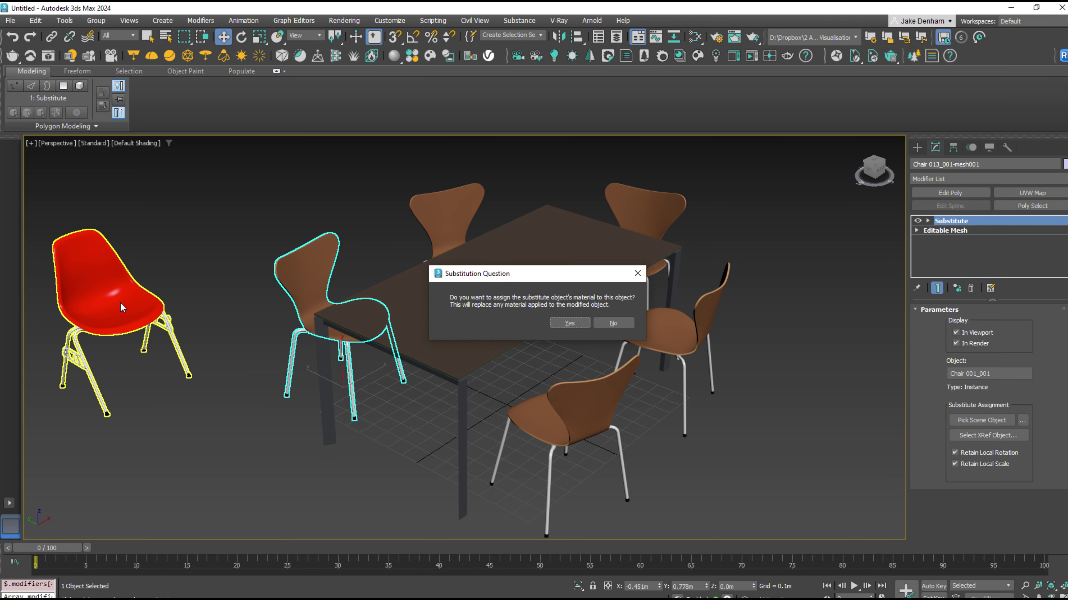
click(572, 324)
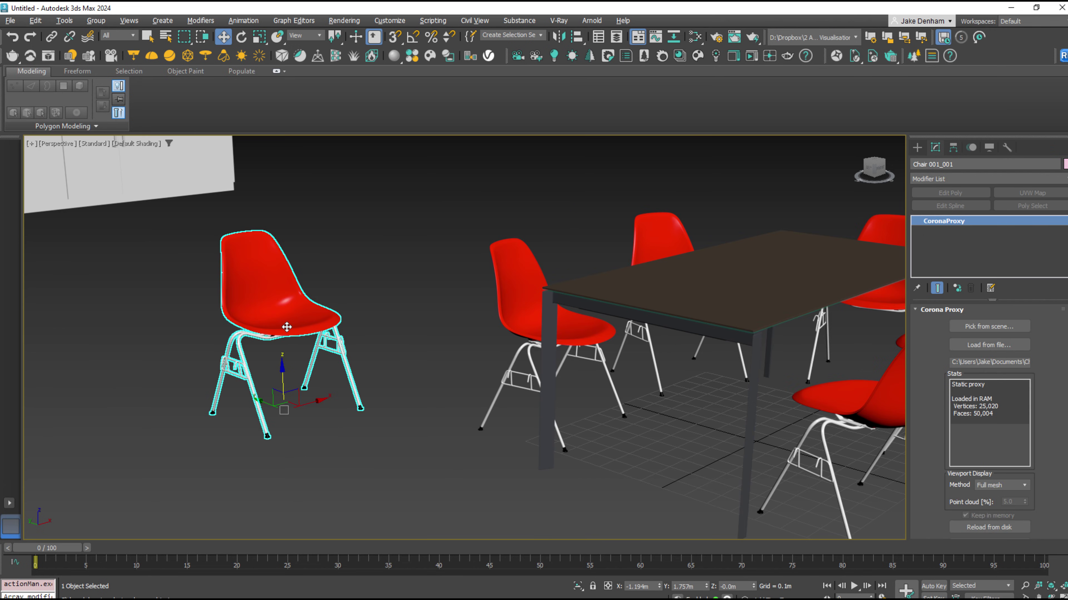
Cycle the chair's transform centre through seat and world origin, back to its pivot
key(Insert)
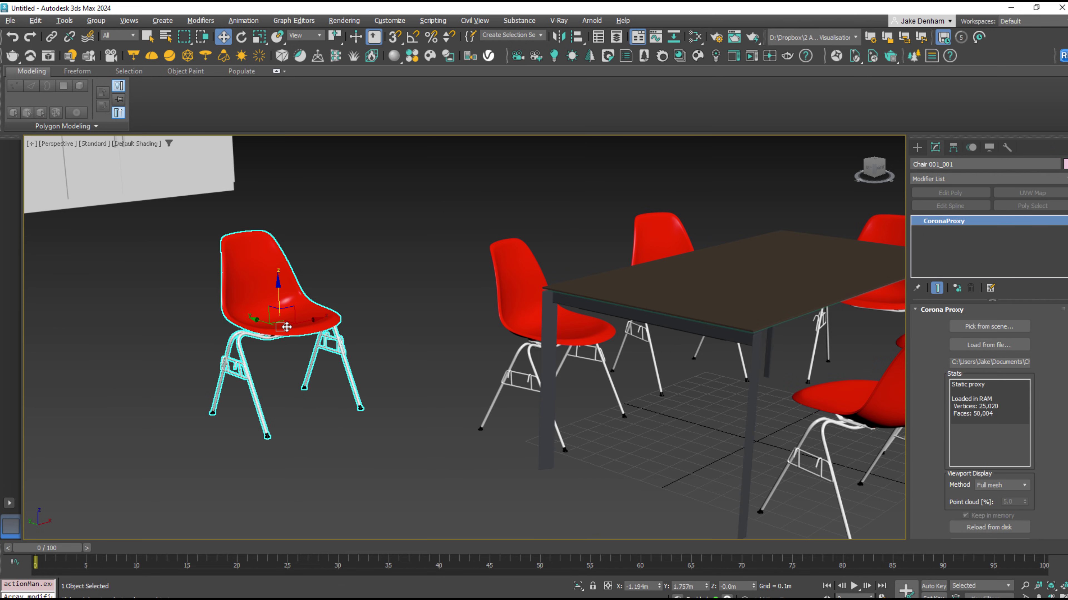
key(Insert)
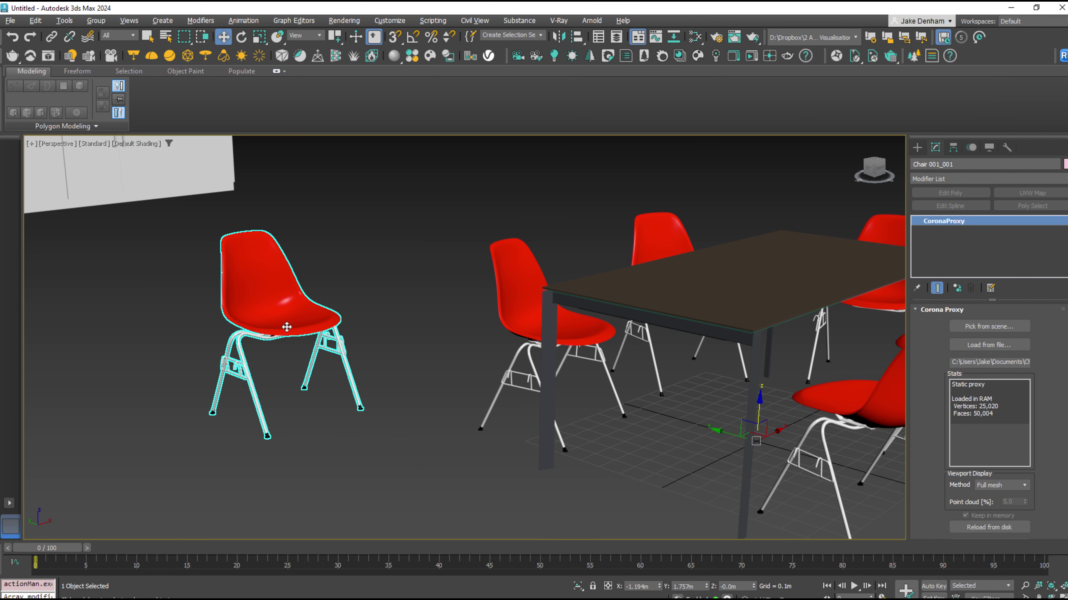
key(Insert)
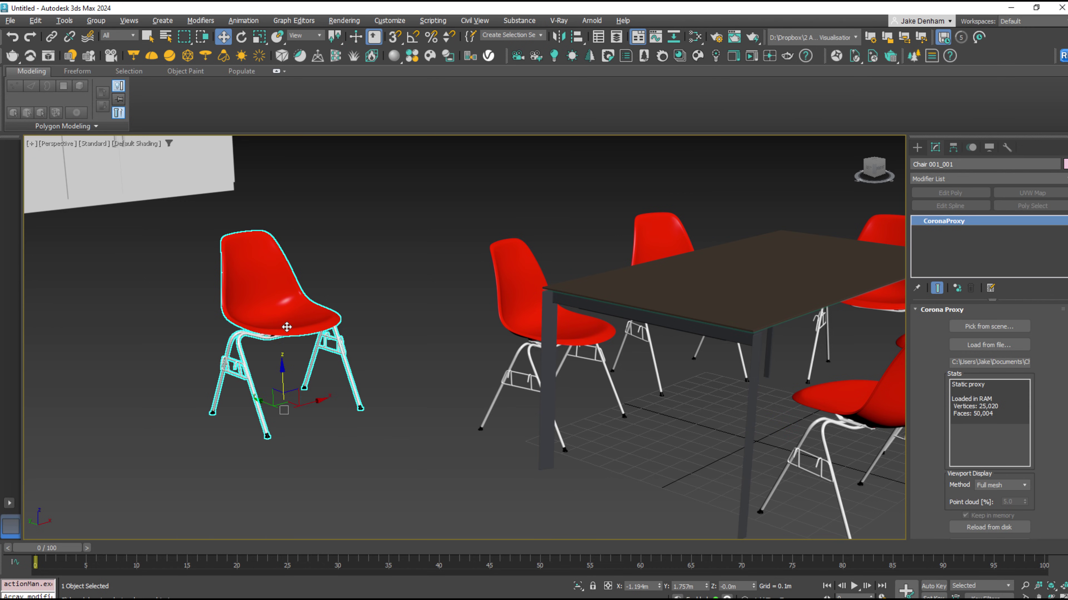
Open Edit > Transform Toolbox and rotate the chair clockwise three times by 90°
click(35, 20)
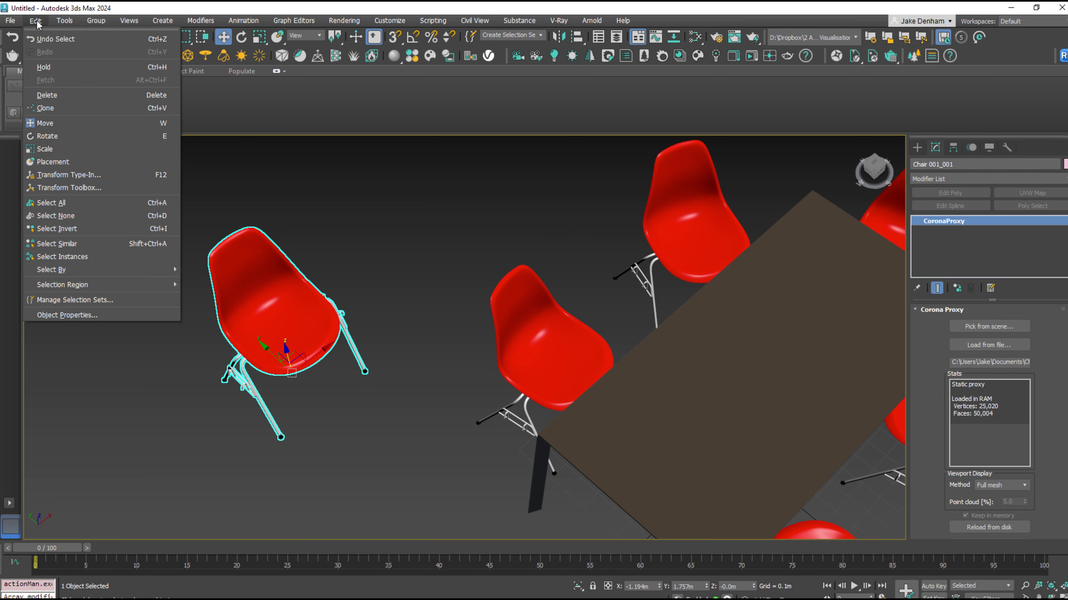
click(70, 187)
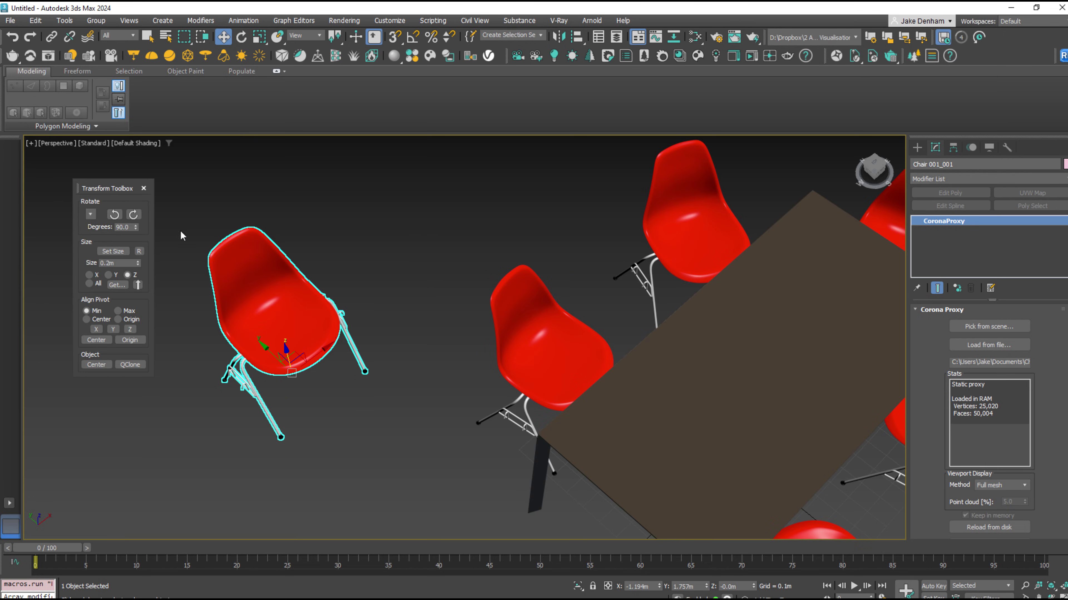
click(132, 215)
click(133, 215)
click(132, 215)
click(132, 215)
Set the rotation step to 45 degrees and rotate the chair clockwise twice
double_click(122, 227)
text(45)
click(133, 215)
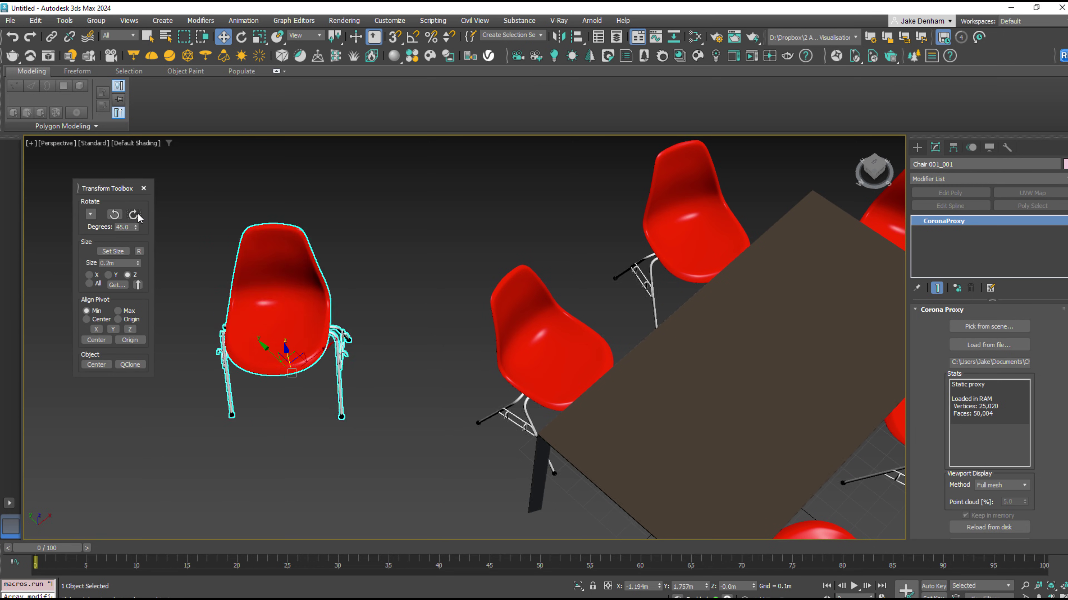
click(133, 215)
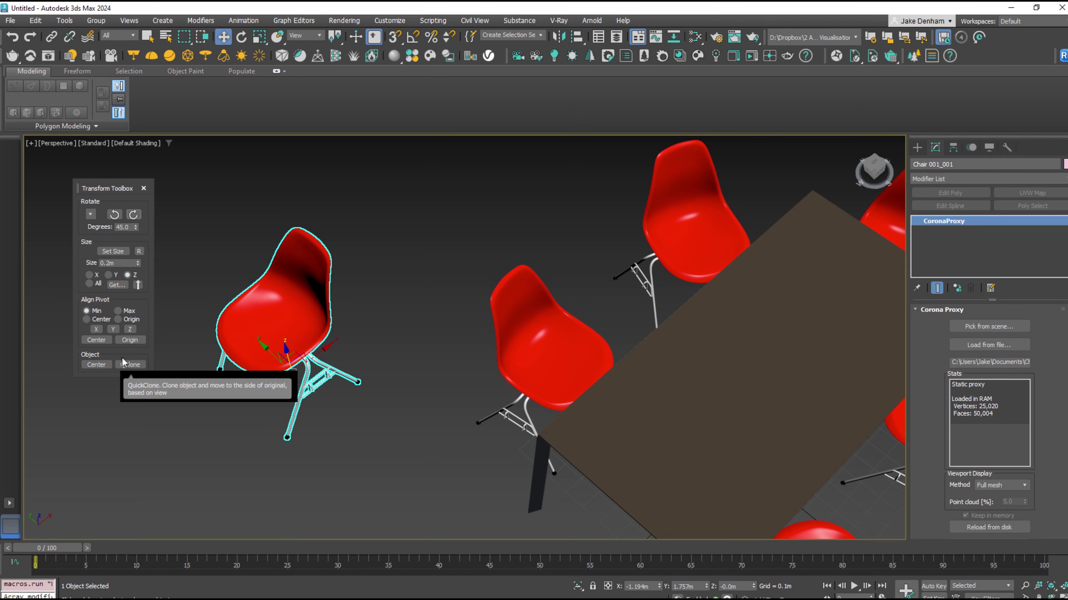